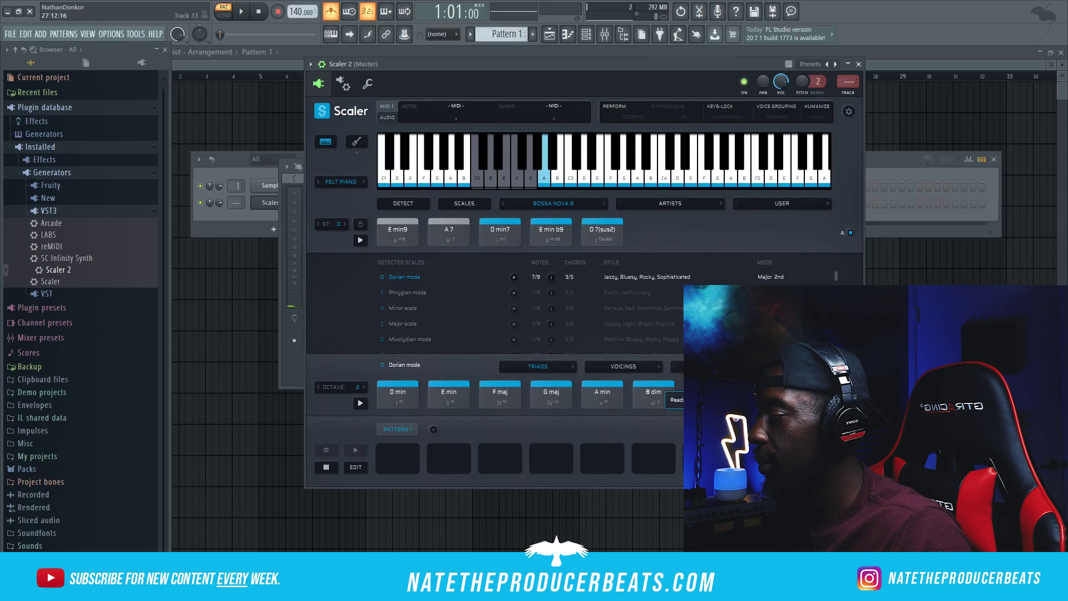
# - Add the LABS instrument from the plugin database as a new channel in the channel rack
pyautogui.click(605, 34)
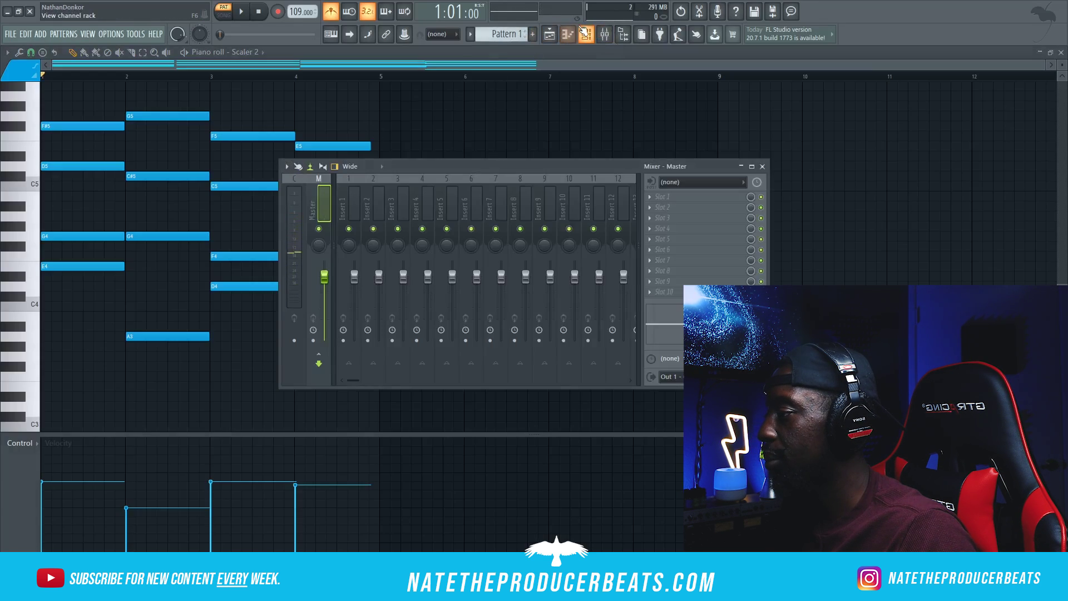
pyautogui.click(584, 33)
pyautogui.click(625, 34)
pyautogui.rightClick(78, 233)
pyautogui.click(106, 245)
# - Copy the chord notes from the Scaler 2 channel and paste them into the LABS channel
pyautogui.rightClick(295, 203)
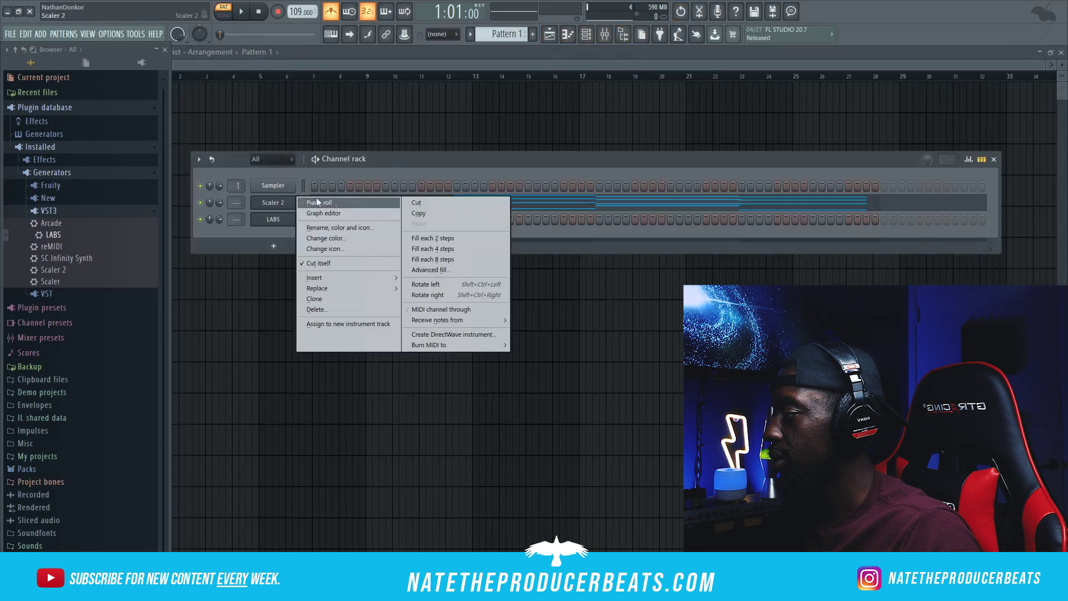
pyautogui.click(410, 203)
pyautogui.rightClick(295, 219)
pyautogui.click(419, 224)
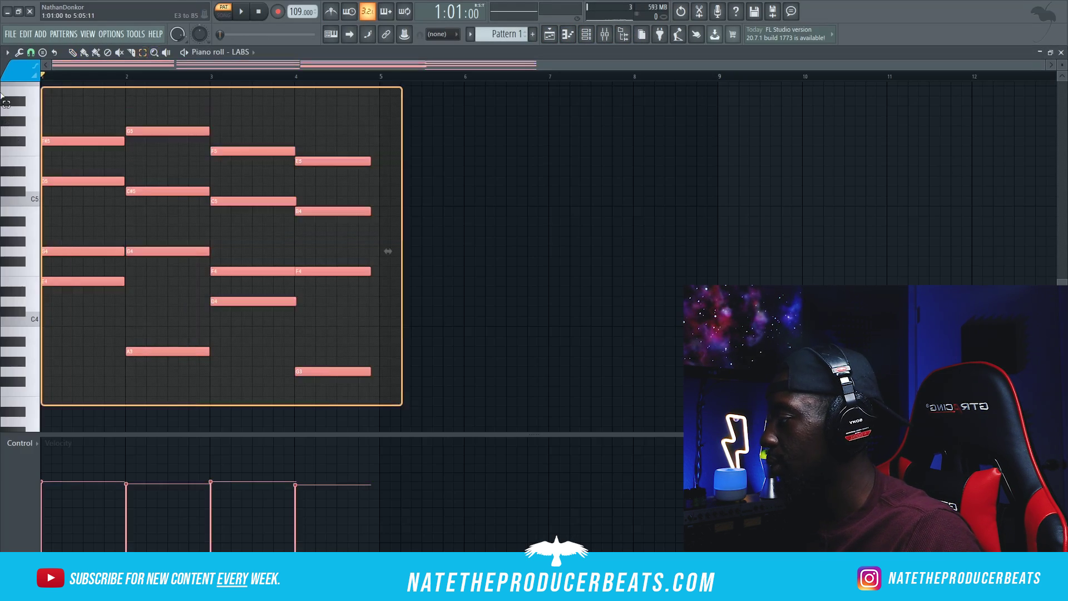
# - Strum the LABS chord notes with the piano roll strumizer, offsetting their start times and velocities
pyautogui.hotkey('ctrl', 'd')
pyautogui.hotkey('alt', 's')
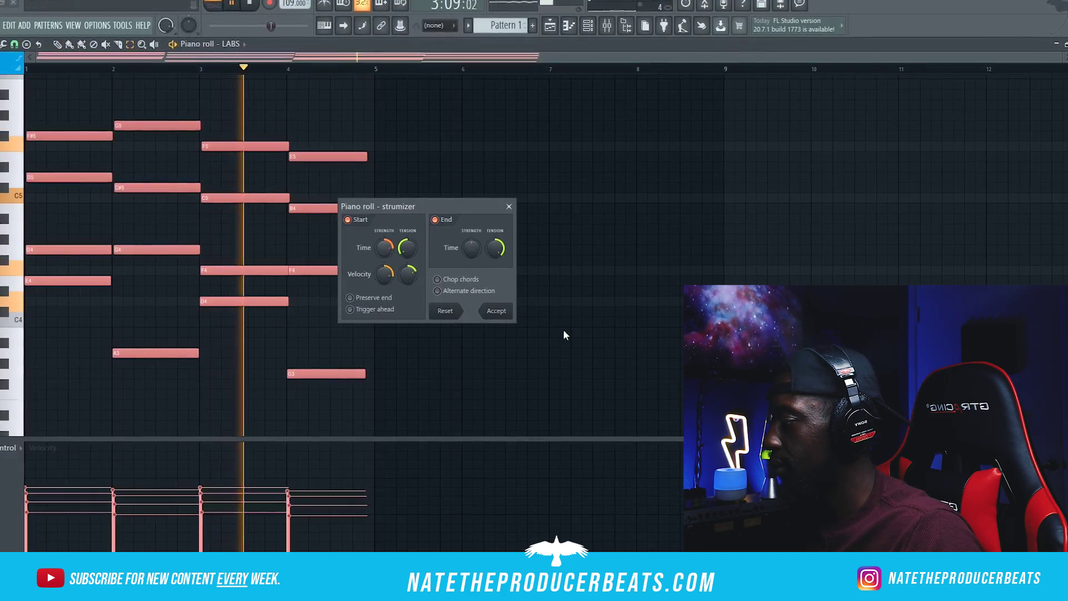
pyautogui.click(504, 313)
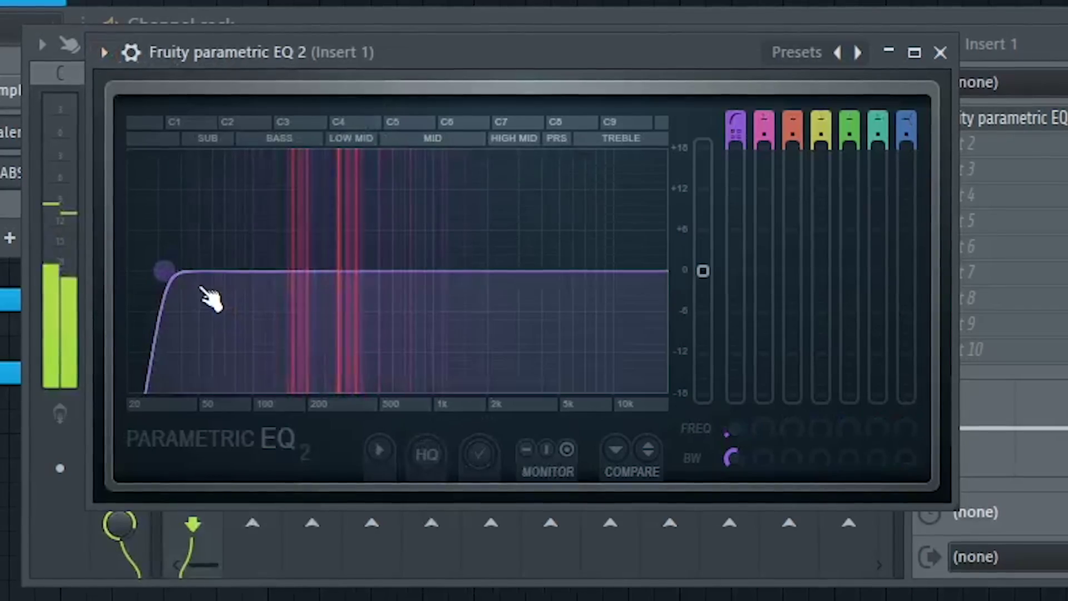
# - Raise the low-cut frequency in Fruity parametric EQ 2 and increase the Wider stereo width on Insert 1
pyautogui.moveTo(164, 275); pyautogui.dragTo(277, 270)
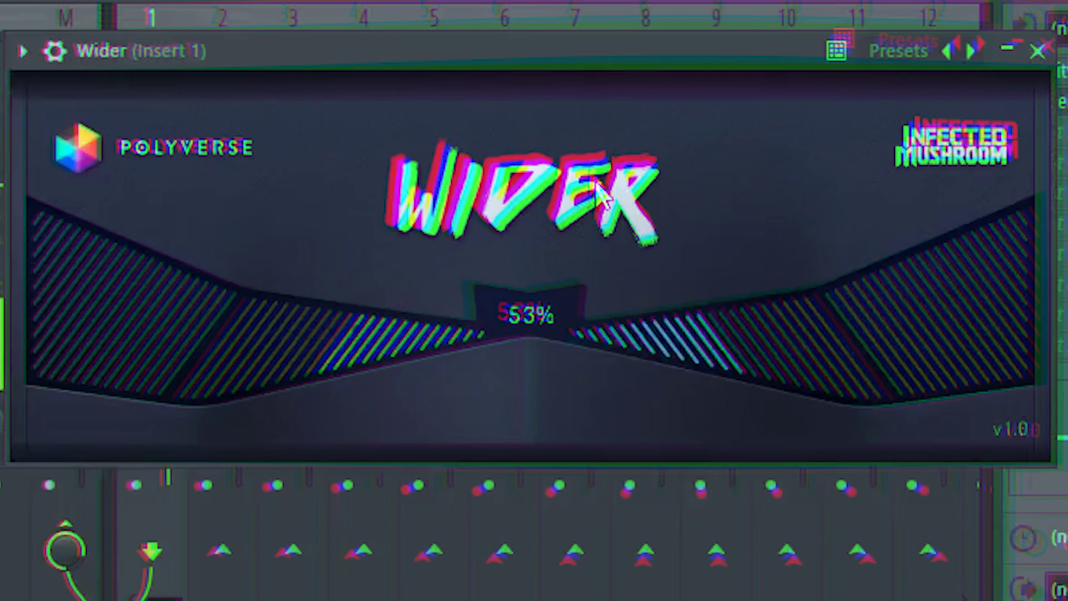
pyautogui.moveTo(654, 103); pyautogui.dragTo(718, 3)
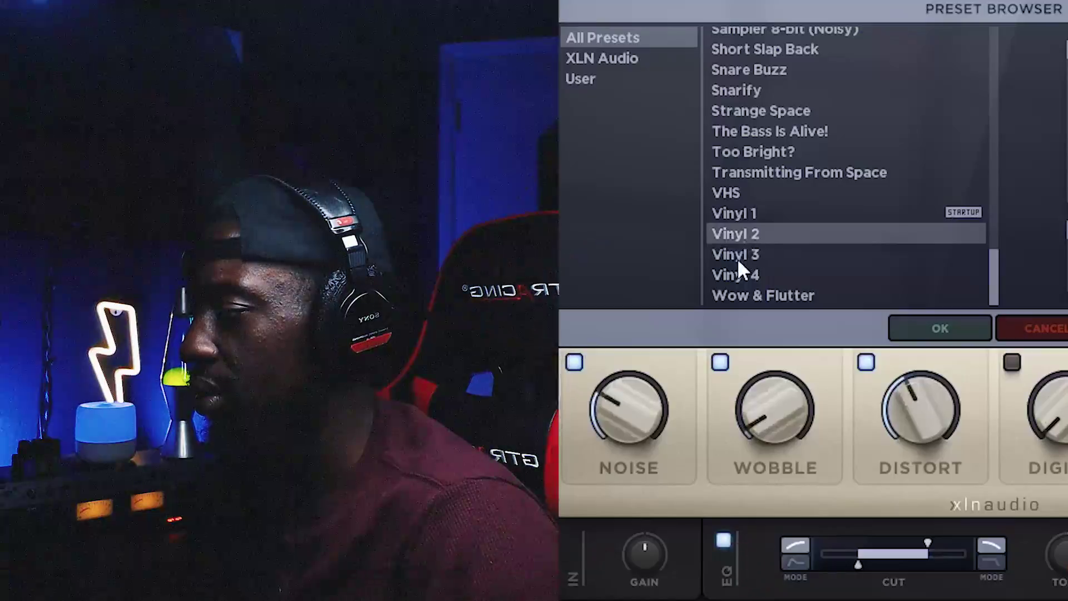
# - Load the Vinyl 3 preset in RC-20 Retro Color on Insert 1 and turn its Noise down close to minimum
pyautogui.click(737, 259)
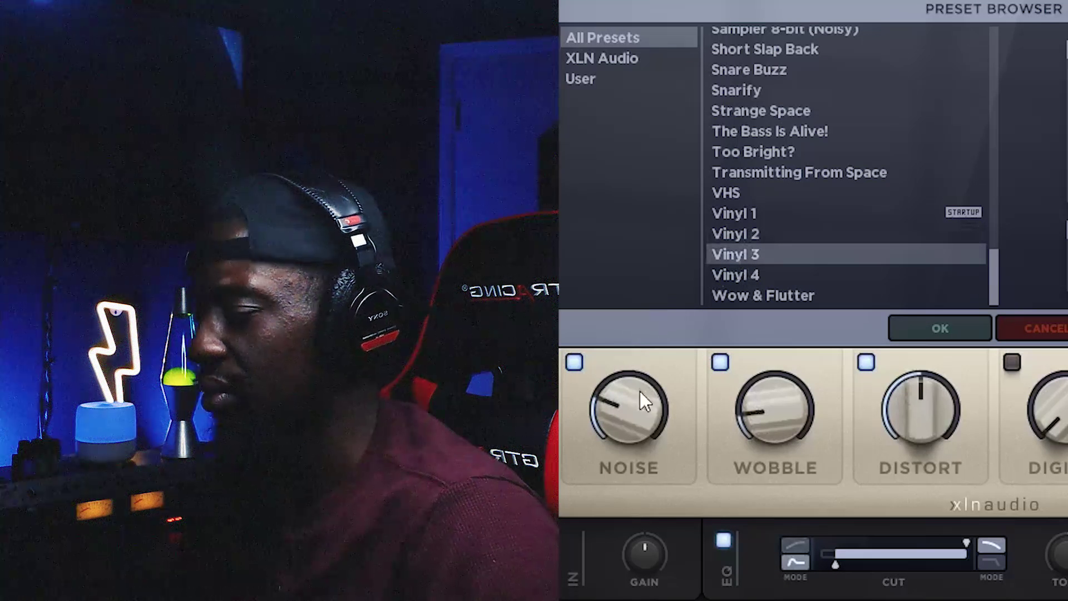
pyautogui.moveTo(649, 417); pyautogui.dragTo(617, 484)
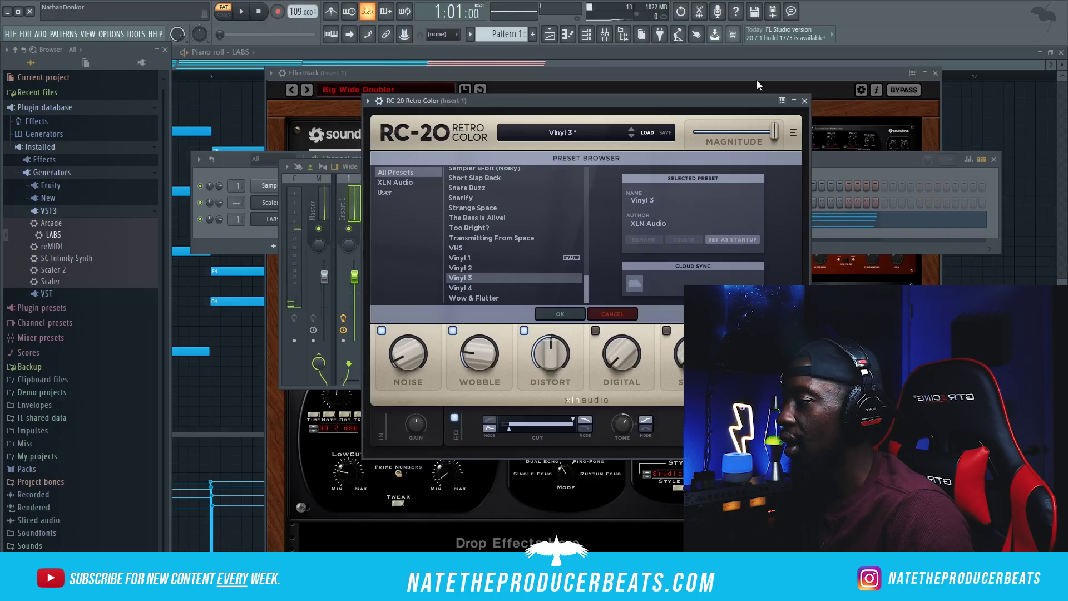
pyautogui.click(805, 101)
# - Clone the LABS channel in the channel rack
pyautogui.click(229, 232)
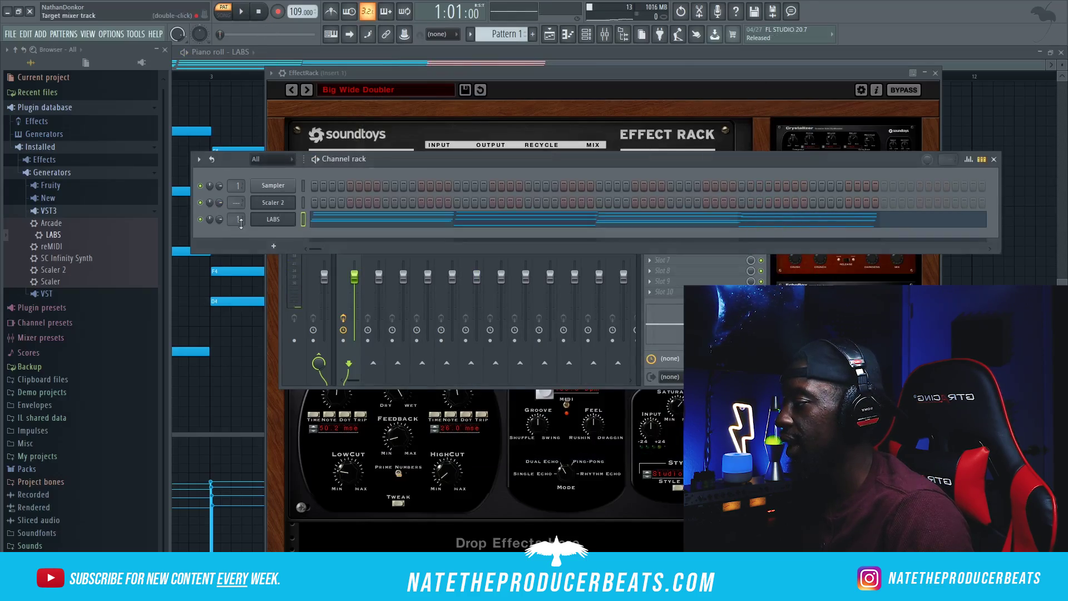
pyautogui.rightClick(280, 220)
pyautogui.click(315, 317)
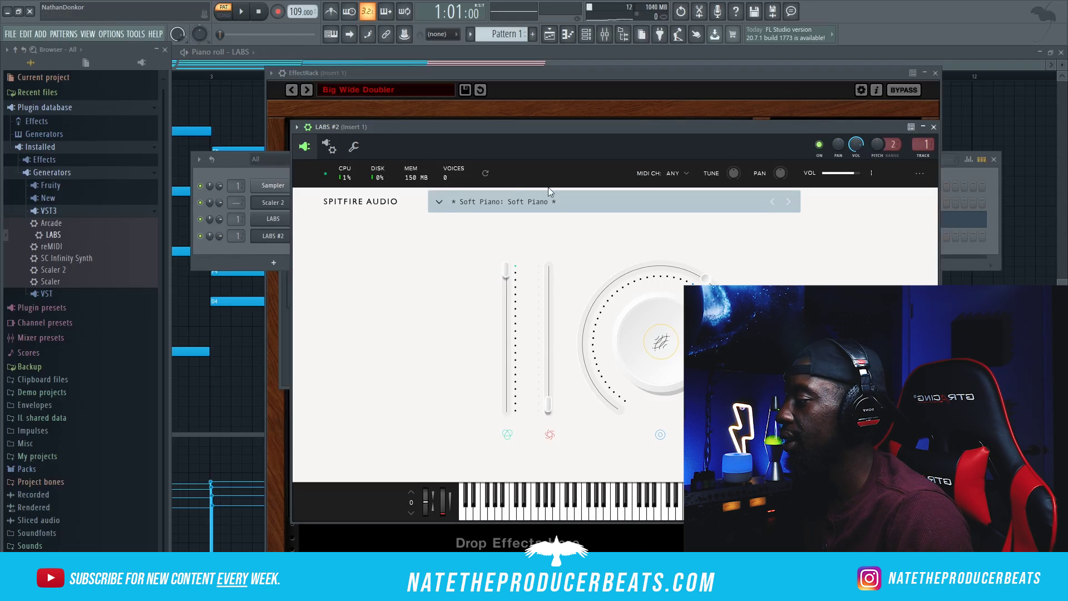
# - Write the opening melody phrase in the LABS #2 piano roll with short B5 and F#5 notes and a long A5 from late bar 1
pyautogui.press('F7')
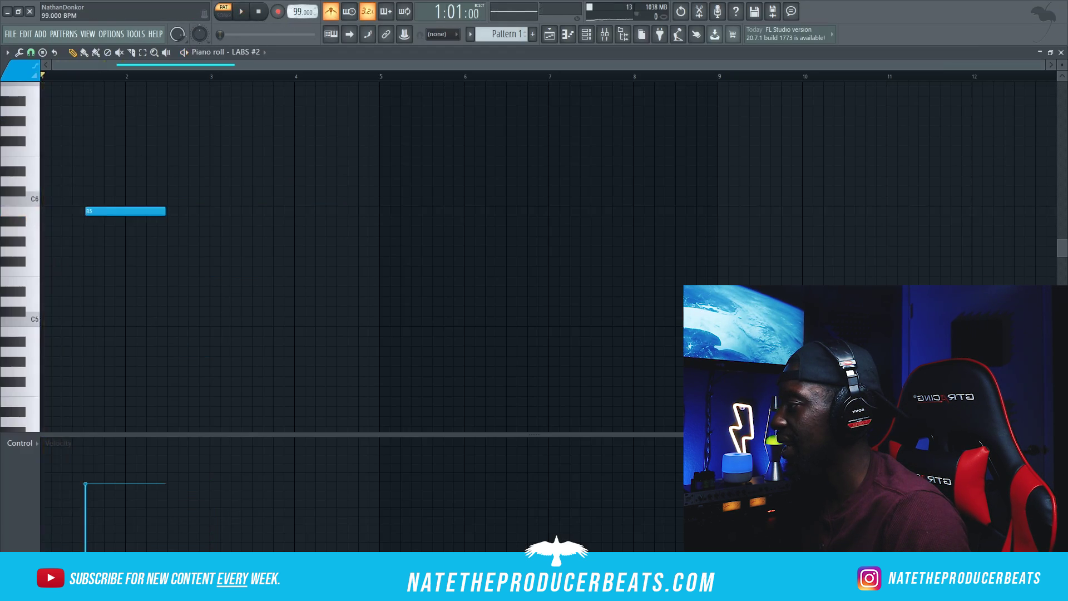
pyautogui.press('space')
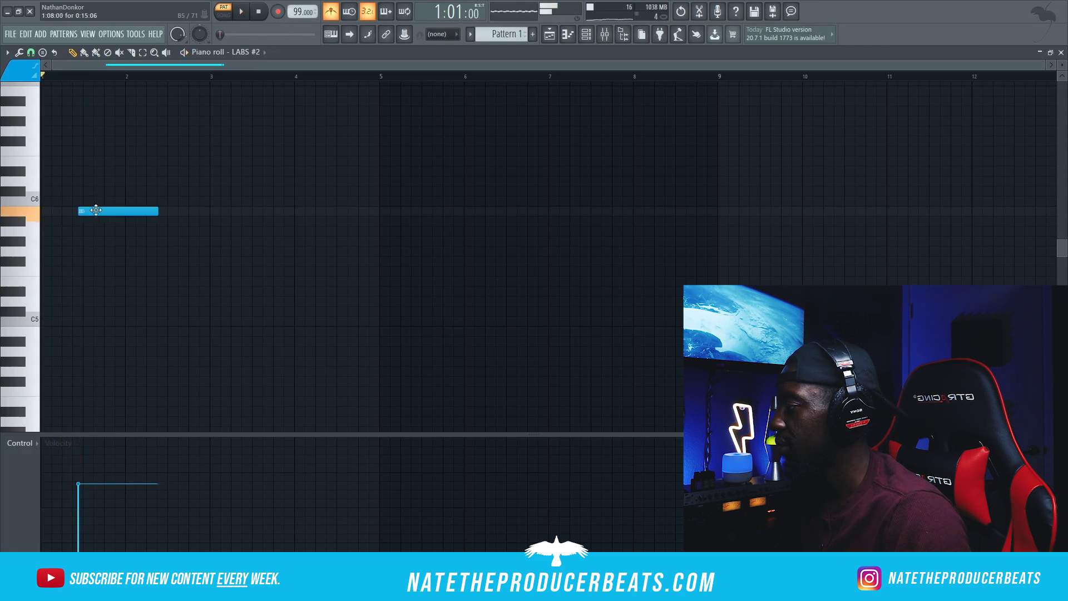
pyautogui.moveTo(162, 212); pyautogui.dragTo(133, 212)
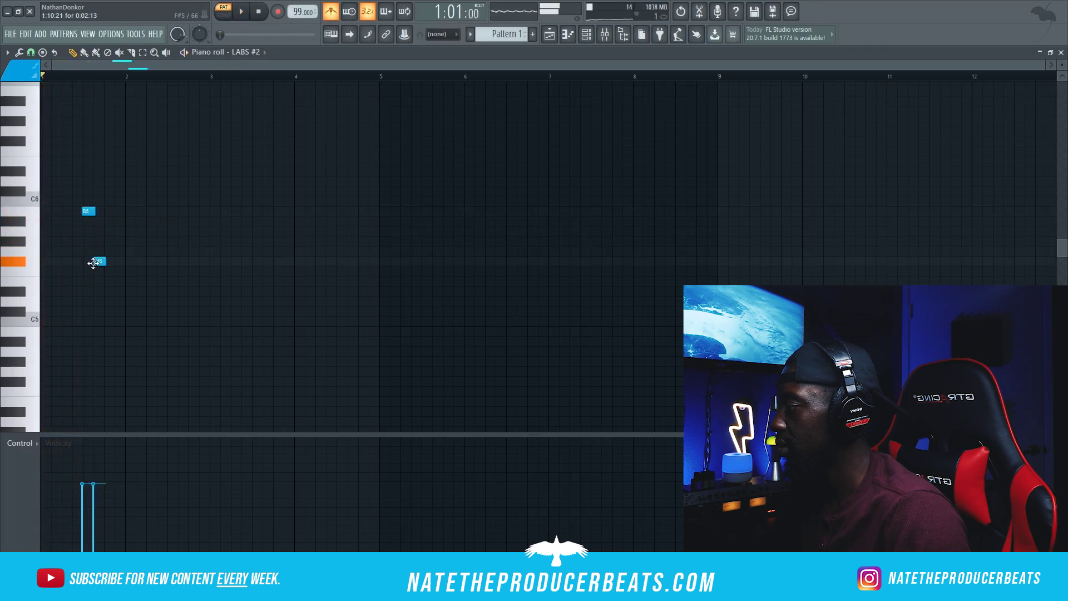
pyautogui.press('space')
pyautogui.moveTo(102, 230); pyautogui.dragTo(149, 232)
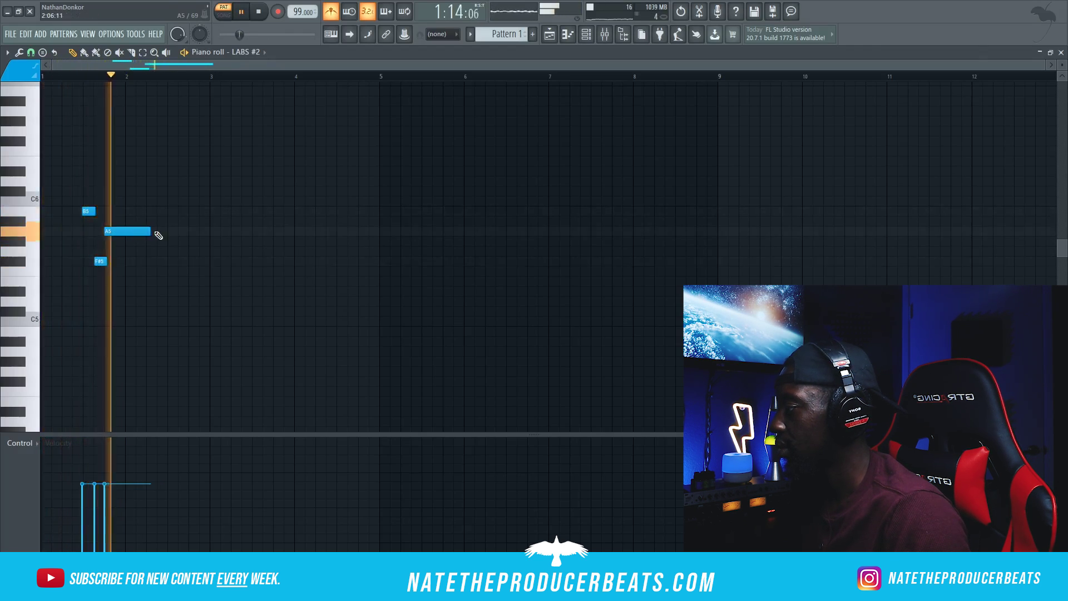
pyautogui.moveTo(148, 232); pyautogui.dragTo(156, 232)
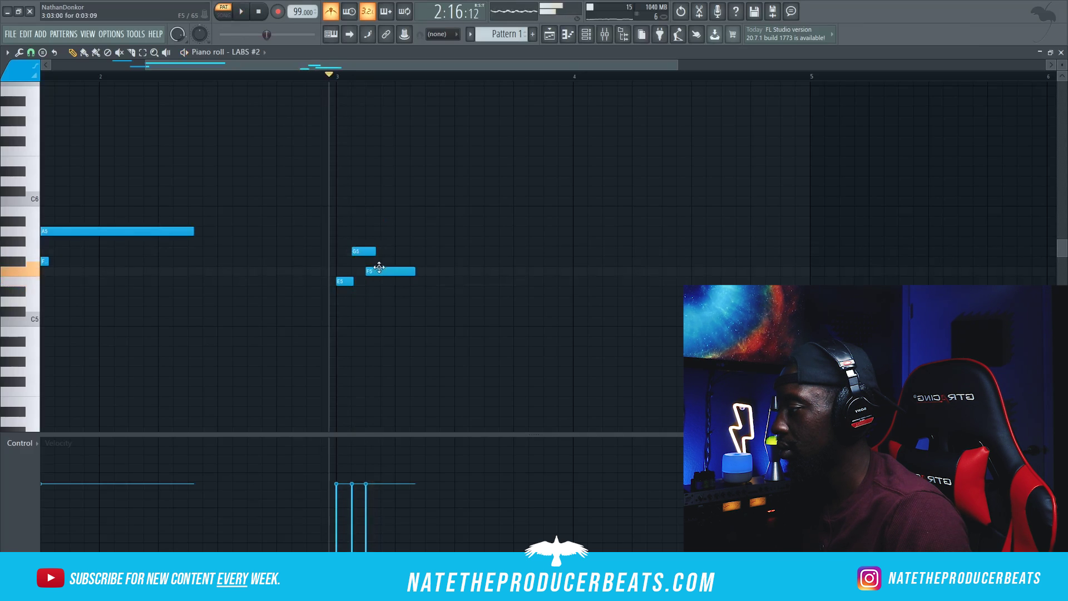
# - Lengthen the F5 note in bar 3 of LABS #2 and add short B5 and A5 notes near the bar's end
pyautogui.press('space')
pyautogui.press('space')
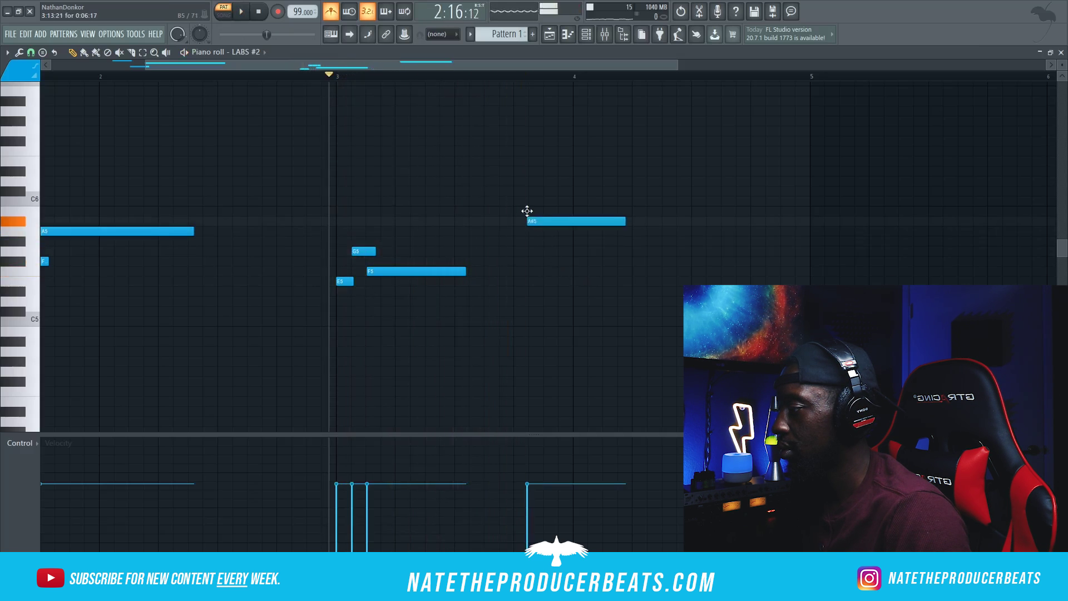
pyautogui.press('space')
pyautogui.moveTo(582, 212); pyautogui.dragTo(560, 234)
pyautogui.click(543, 242)
pyautogui.press('space')
pyautogui.press('space')
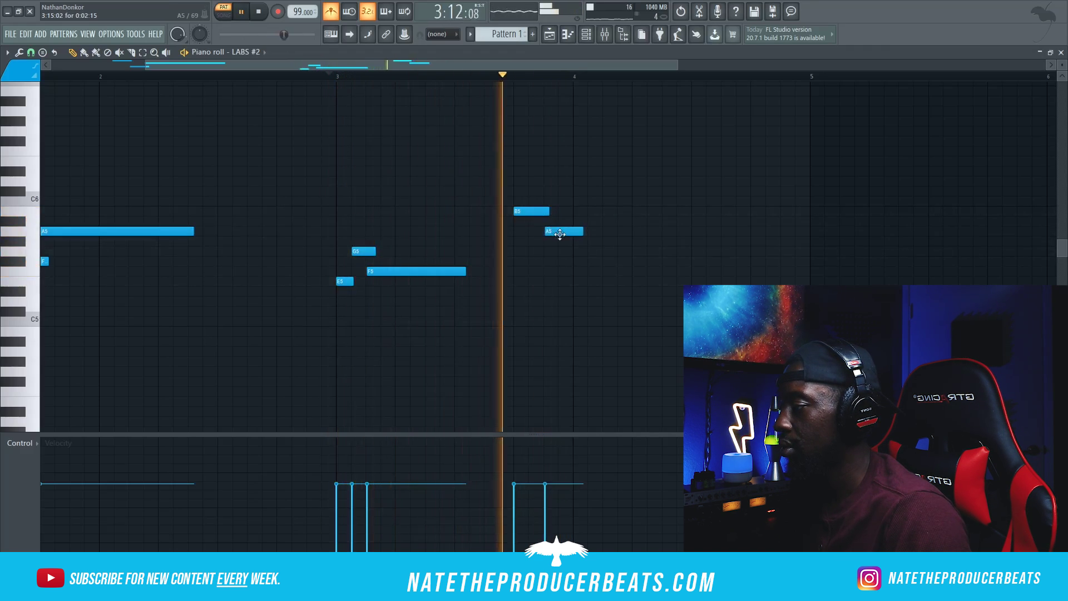
# - Complete the LABS #2 melody with a long E5 from the start of bar 4 and a D5 near the bar's end
pyautogui.press('space')
pyautogui.press('space')
pyautogui.moveTo(609, 281); pyautogui.dragTo(672, 282)
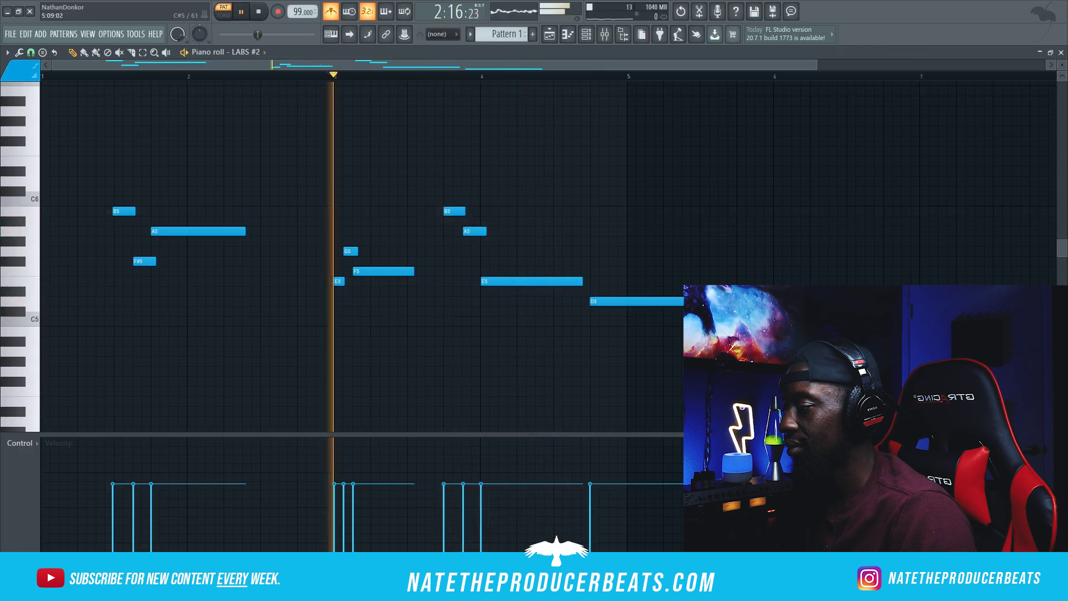
# - Vary the velocities of the LABS #2 melody notes across bars 1 to 4, lowering several of them during playback
pyautogui.press('space')
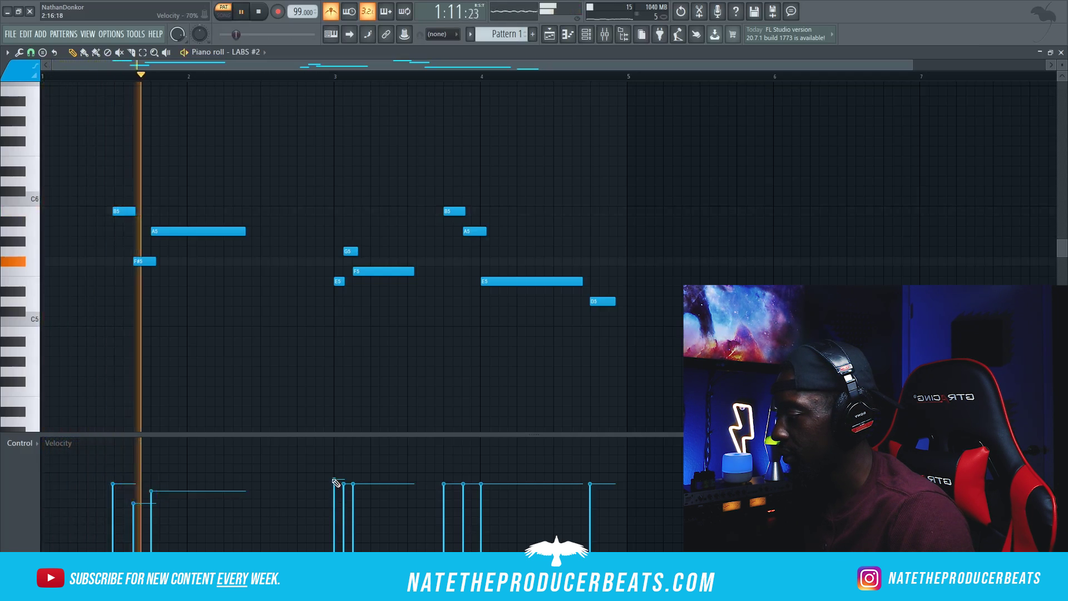
pyautogui.moveTo(343, 489); pyautogui.dragTo(356, 501)
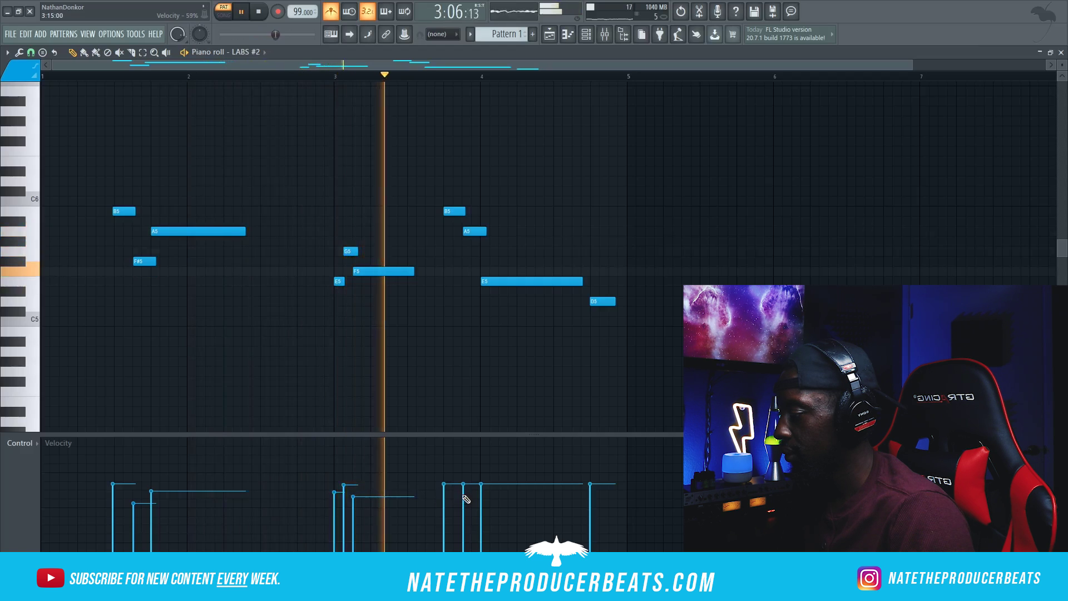
pyautogui.moveTo(465, 488); pyautogui.dragTo(484, 495)
pyautogui.click(481, 491)
pyautogui.press('space')
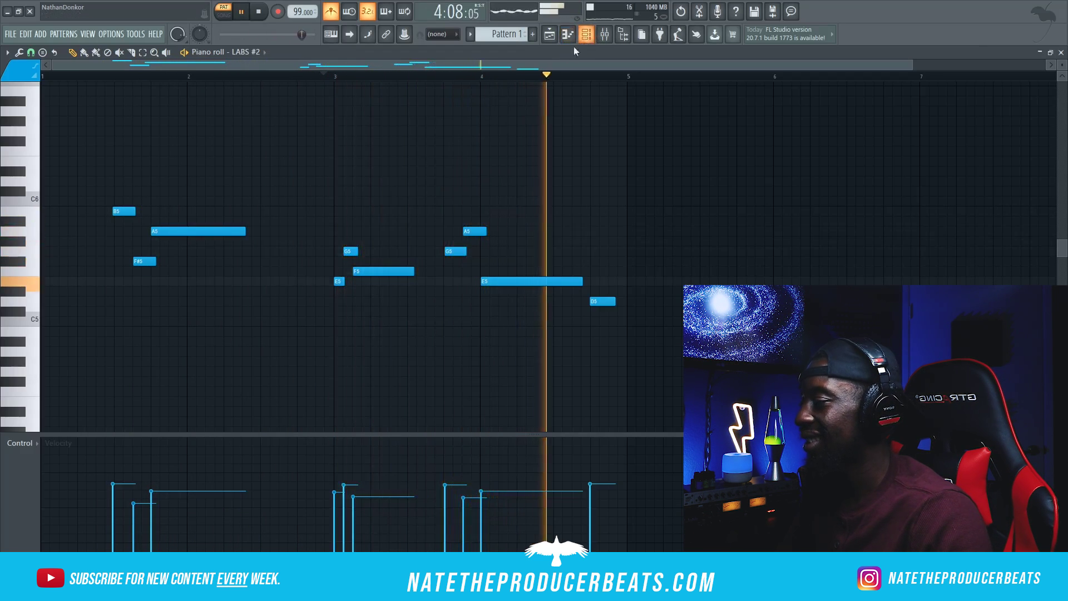
# - Load Fruity parametric EQ 2 on mixer track Insert 2 and raise its low-cut frequency
pyautogui.press('space')
pyautogui.click(587, 35)
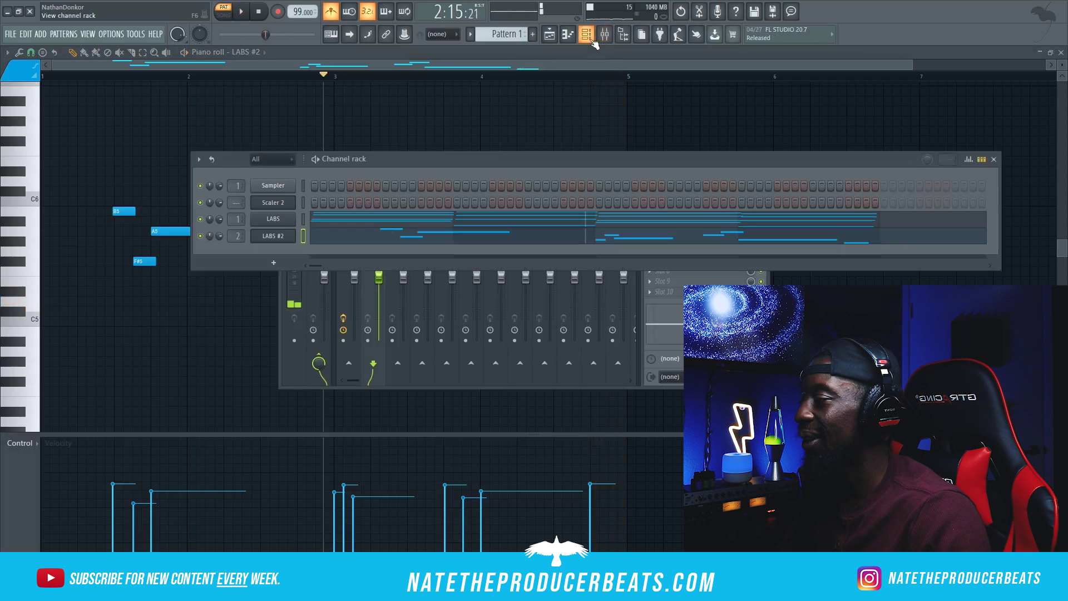
pyautogui.press('F6')
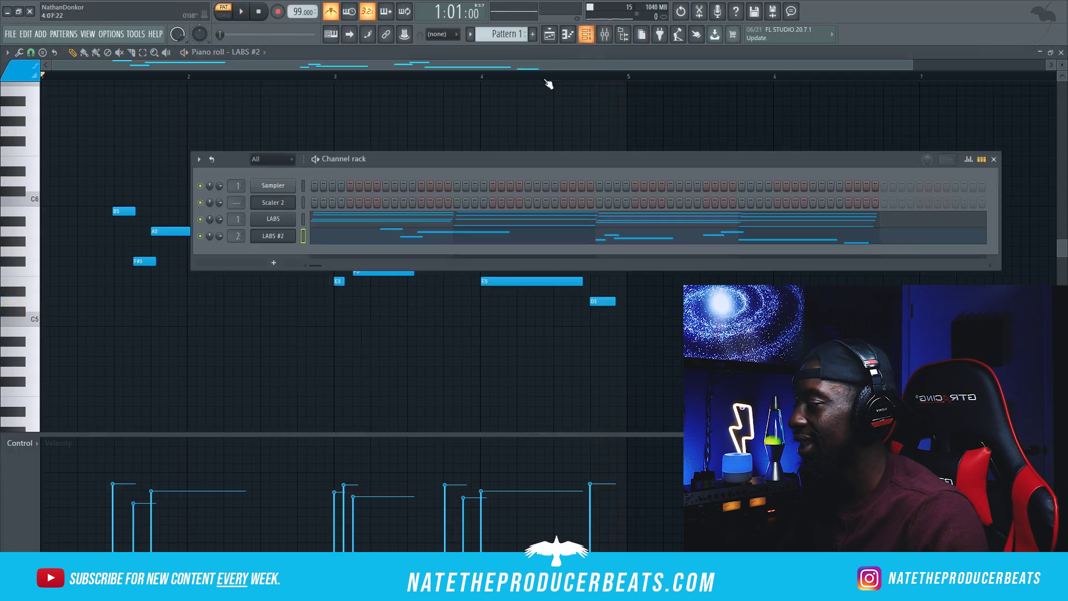
pyautogui.click(606, 37)
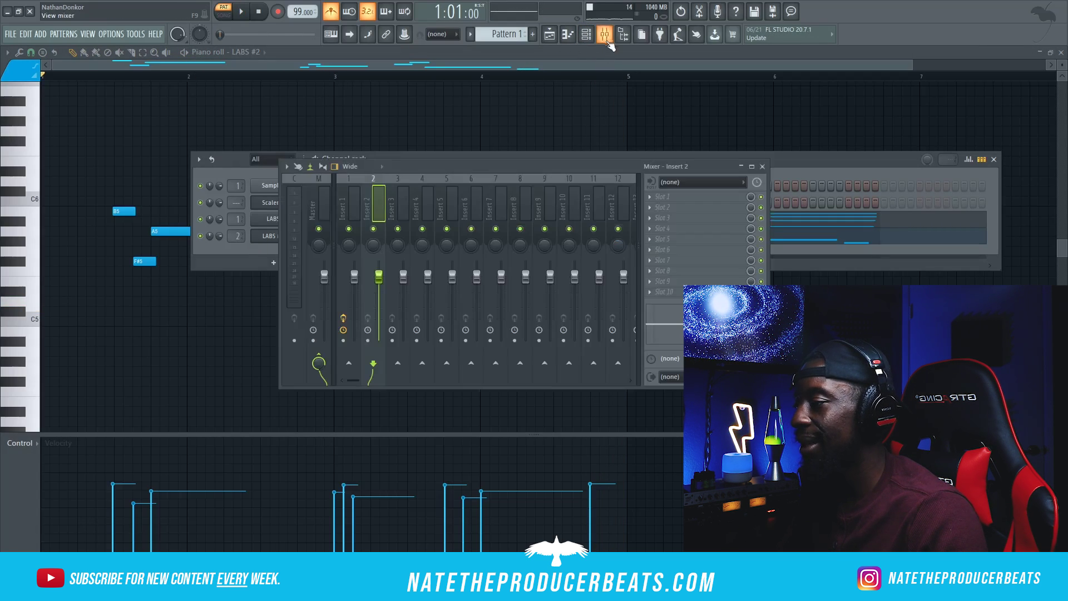
pyautogui.click(688, 197)
pyautogui.click(818, 334)
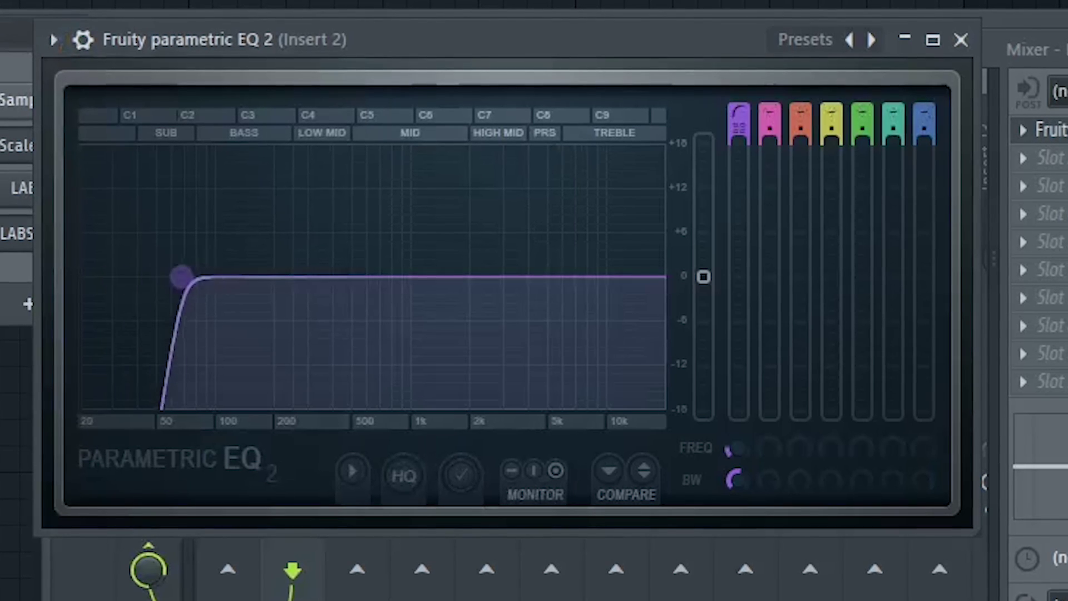
pyautogui.moveTo(181, 276); pyautogui.dragTo(274, 276)
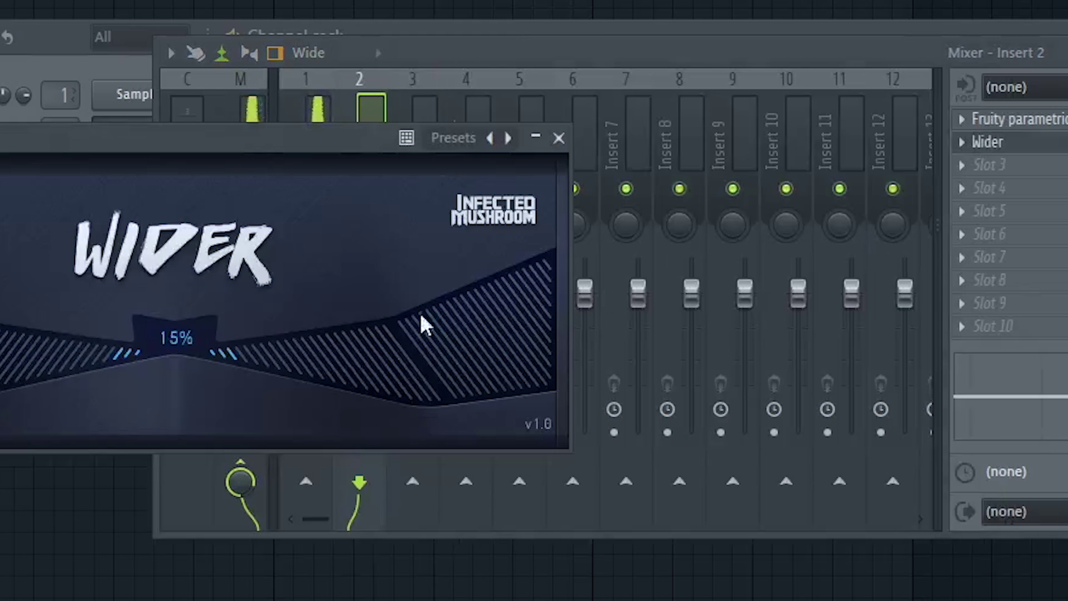
# - Set the Wider stereo width on Insert 2 to 122% and close the plugin
pyautogui.moveTo(423, 324); pyautogui.dragTo(694, 115)
pyautogui.moveTo(578, 268); pyautogui.dragTo(689, 202)
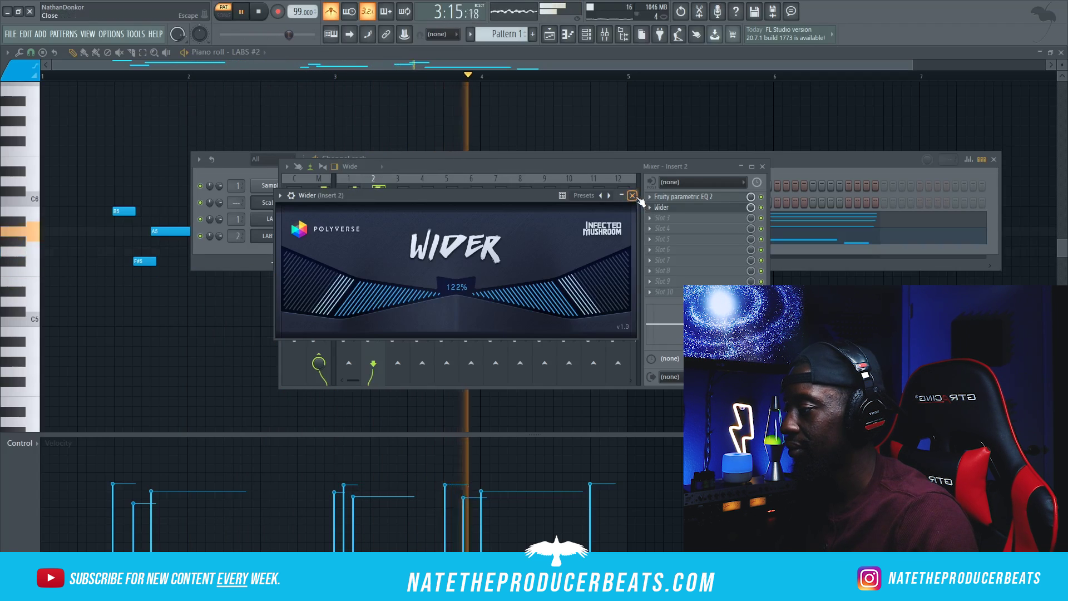
pyautogui.click(632, 195)
# - Load PanCake2 and FIN-MICRO on Insert 2, using FIN-MICRO's LP24 mode with a reduced amount
pyautogui.click(692, 218)
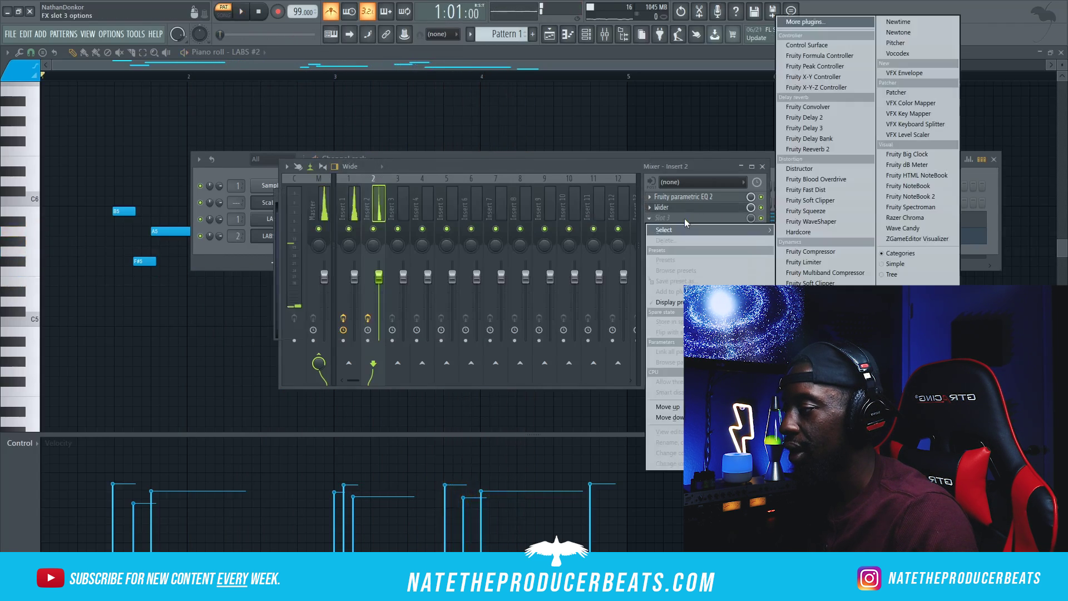
pyautogui.click(808, 22)
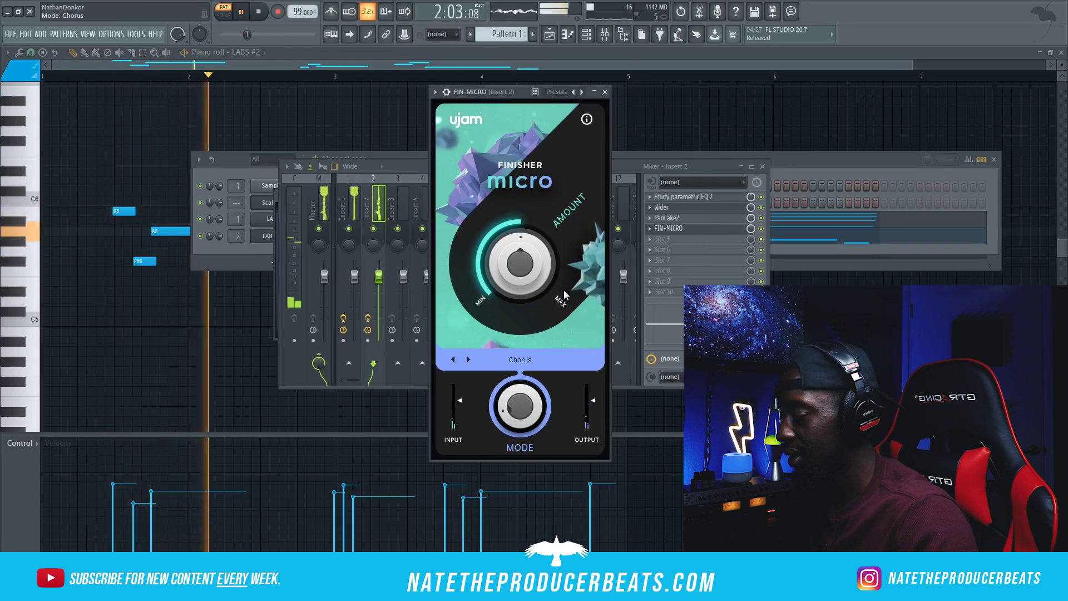
pyautogui.moveTo(535, 286); pyautogui.dragTo(529, 279)
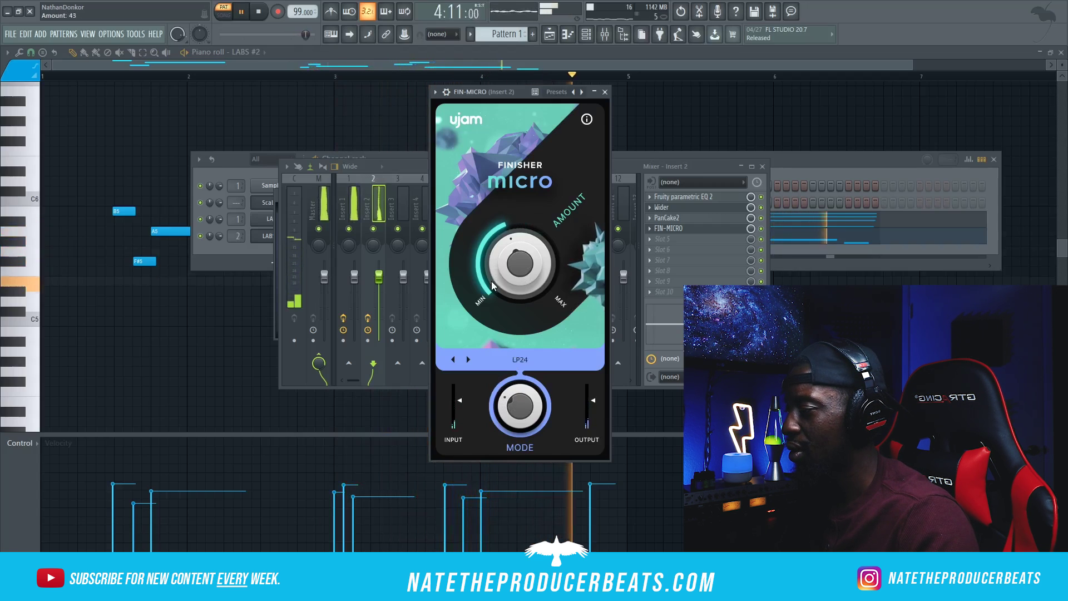
pyautogui.moveTo(492, 298); pyautogui.dragTo(492, 302)
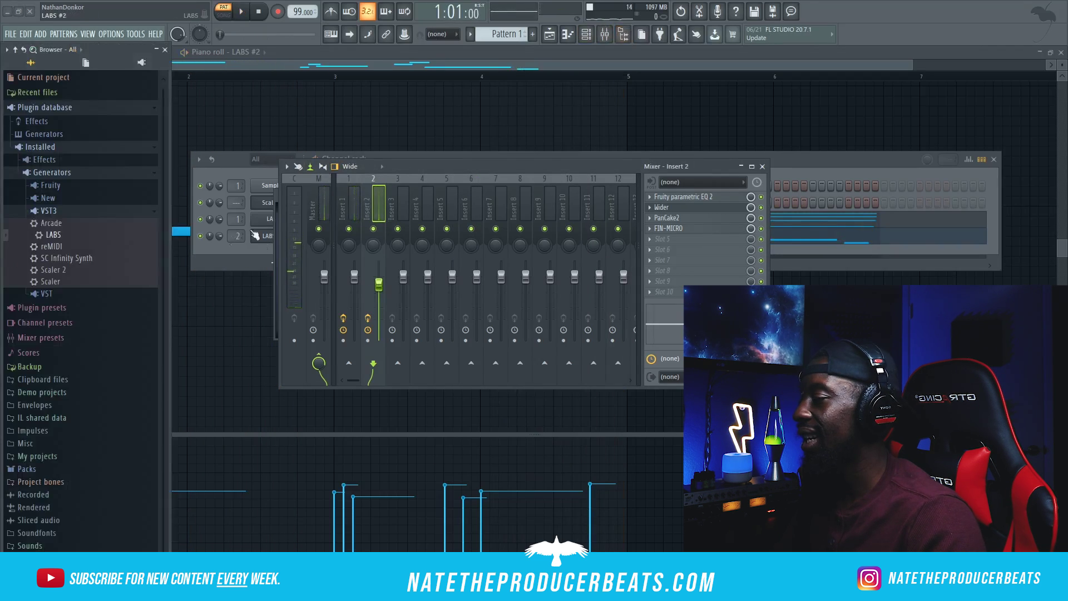
# - Add Omnisphere from the installed VST generators as a new channel
pyautogui.click(763, 166)
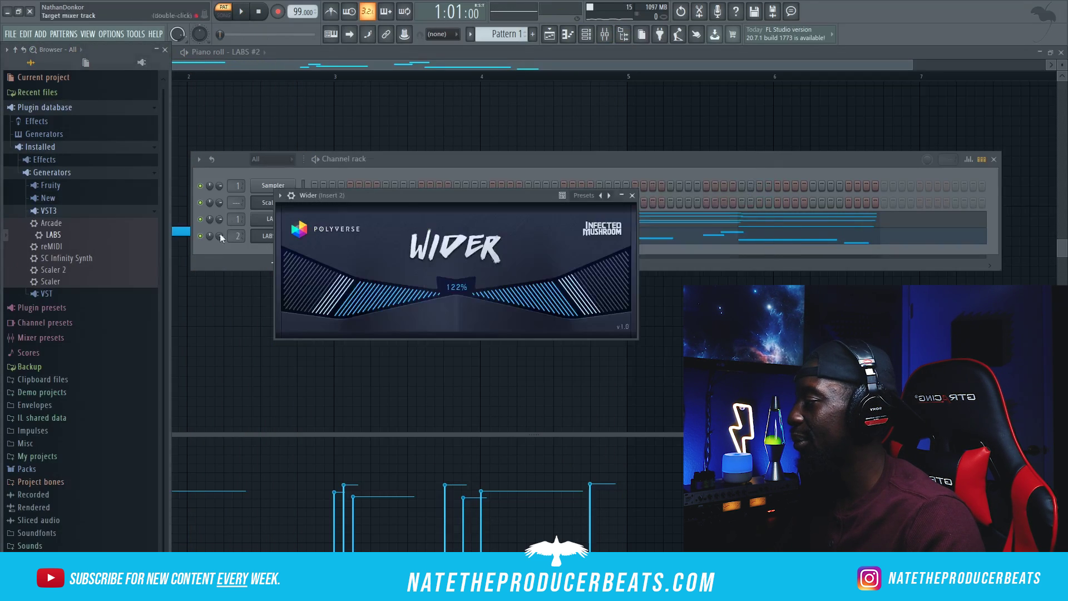
pyautogui.click(76, 235)
pyautogui.click(71, 107)
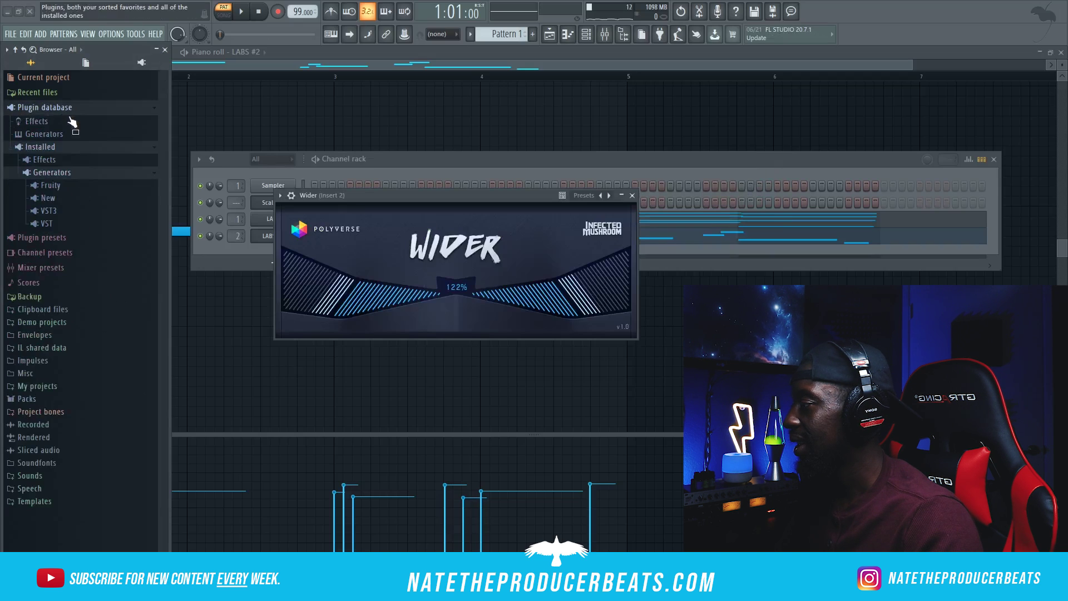
pyautogui.click(70, 215)
pyautogui.click(83, 293)
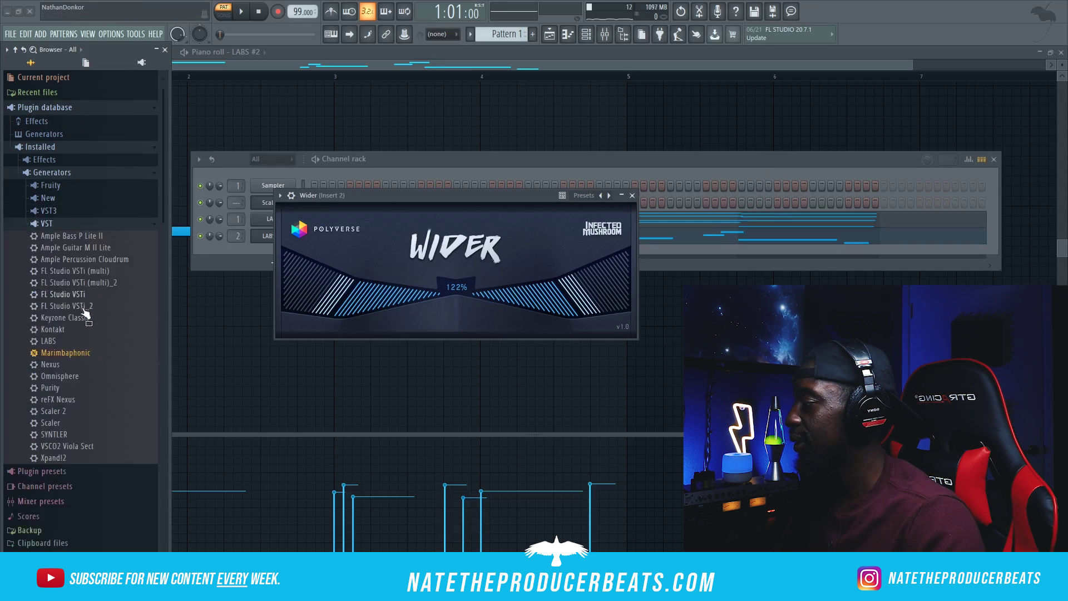
pyautogui.rightClick(87, 372)
pyautogui.click(122, 387)
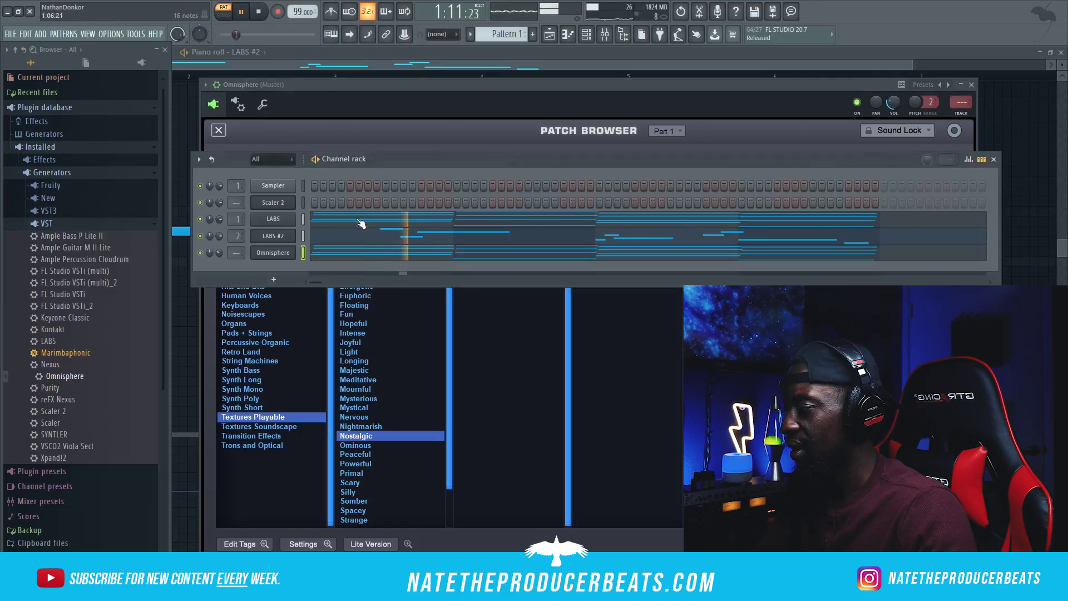
# - Raise the Fruity parametric EQ 2 low cut slightly on Omnisphere's mixer track Insert 3 and set the Wider stereo width to 172%
pyautogui.moveTo(218, 252); pyautogui.dragTo(218, 261)
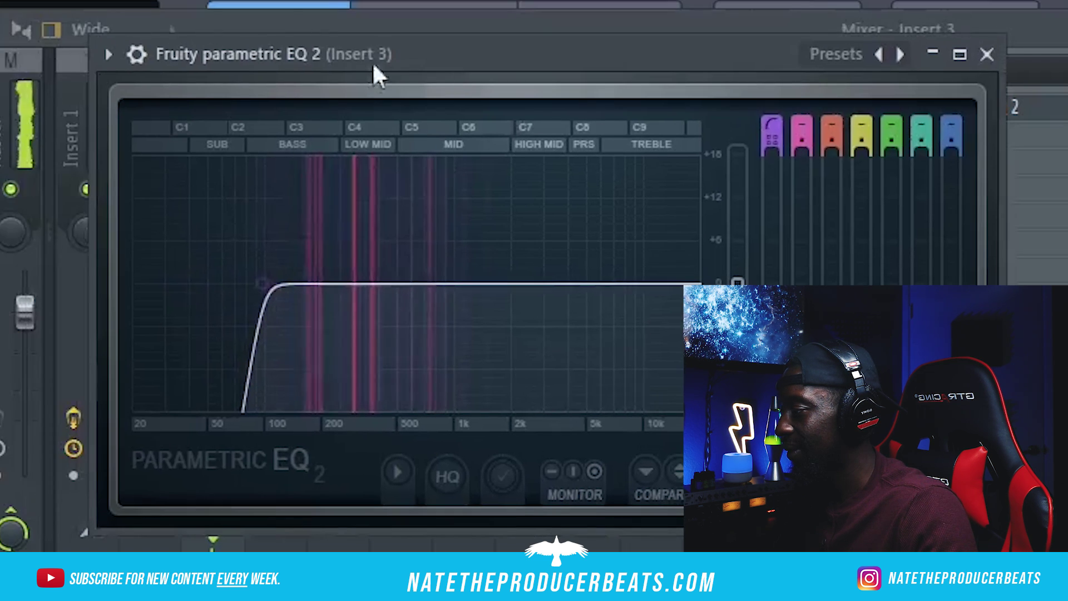
pyautogui.moveTo(273, 283)
pyautogui.mouseDown()
pyautogui.moveTo(232, 283)
pyautogui.moveTo(281, 284)
pyautogui.mouseUp()
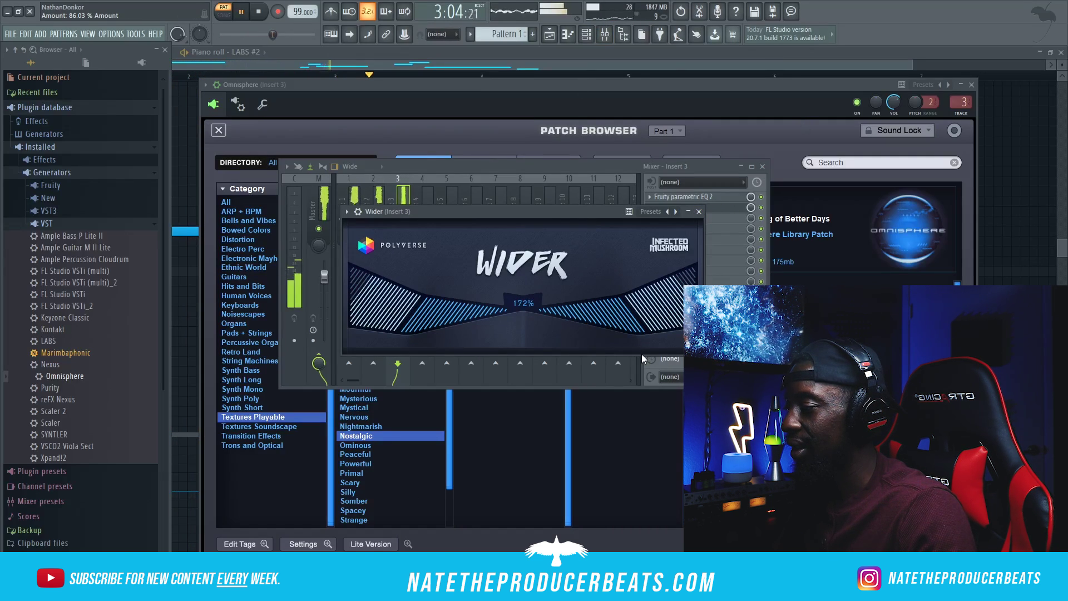
pyautogui.click(700, 212)
# - Clone the Omnisphere channel in the channel rack
pyautogui.click(585, 35)
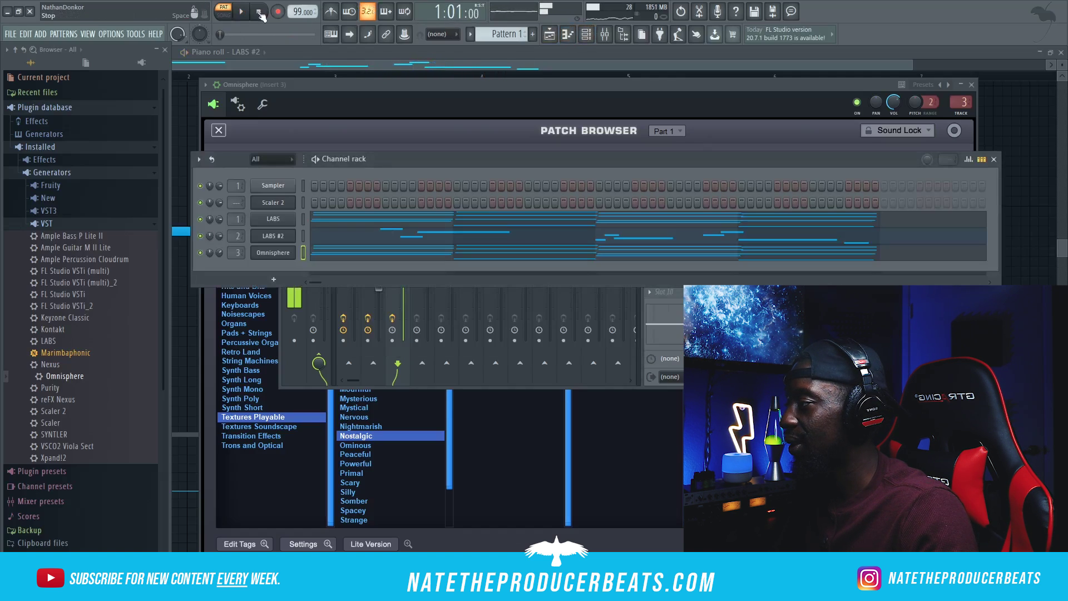
pyautogui.rightClick(292, 252)
pyautogui.click(312, 349)
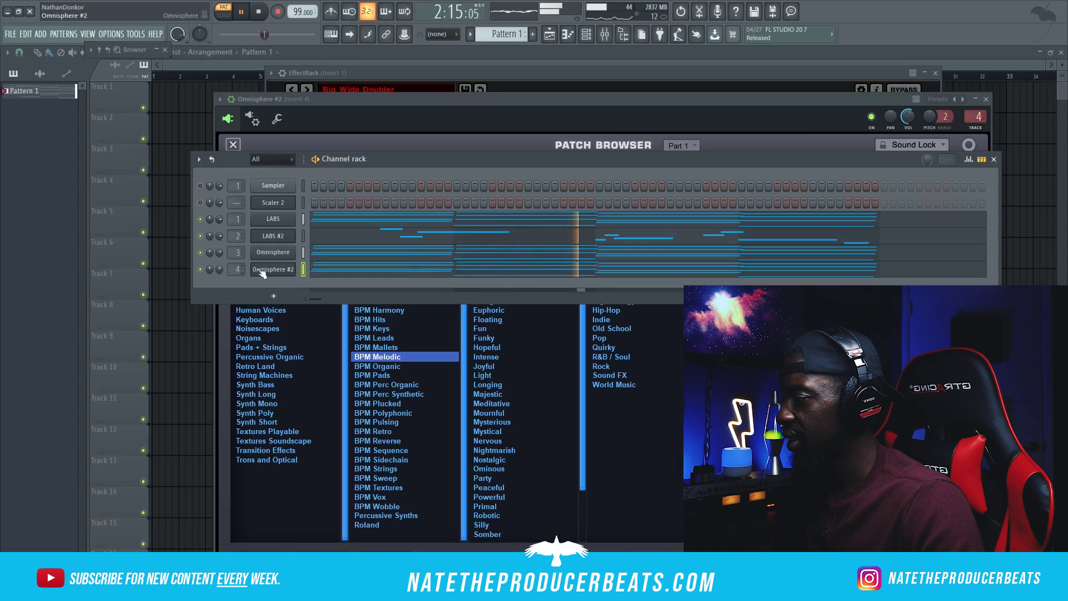
# - Transpose all chord notes of Omnisphere #2 up one octave in its piano roll and play the result
pyautogui.rightClick(268, 272)
pyautogui.click(318, 270)
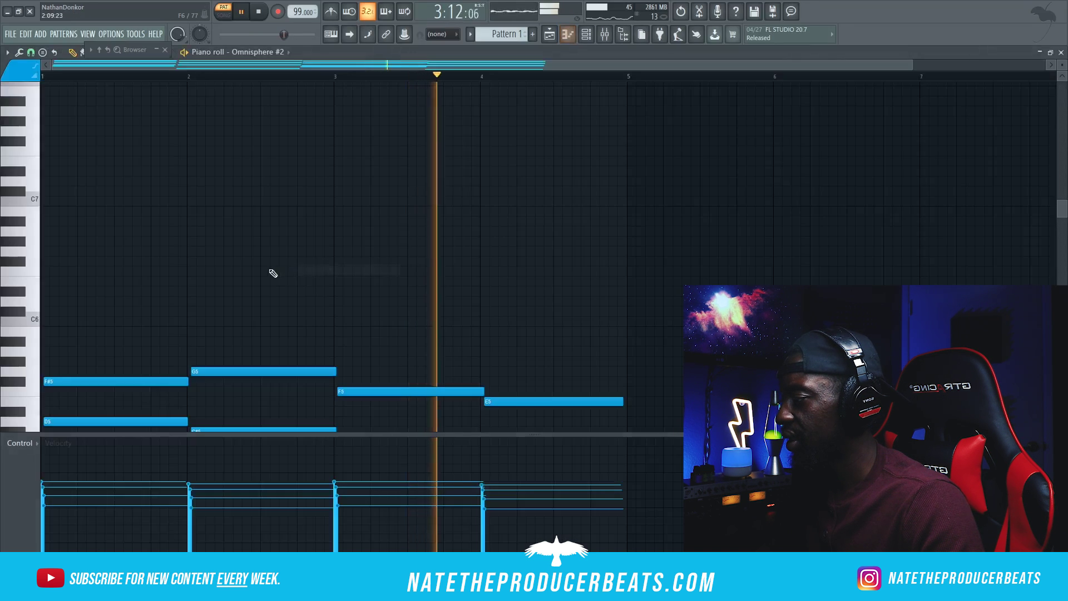
pyautogui.scroll(-5, 274, 276)
pyautogui.scroll(2, 273, 276)
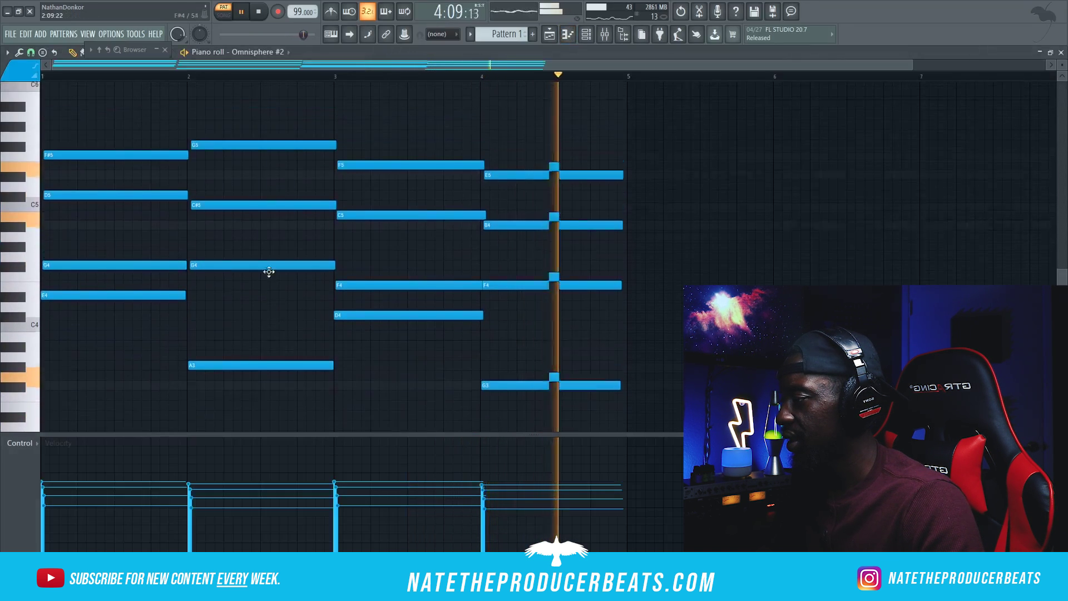
pyautogui.press('space')
pyautogui.press('F6')
pyautogui.click(333, 54)
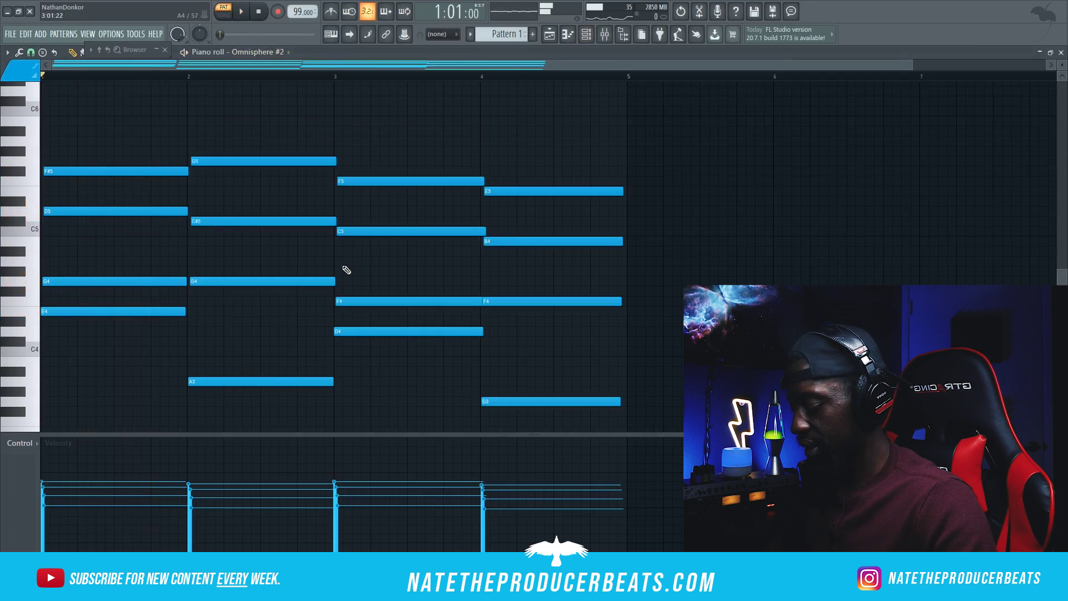
pyautogui.hotkey('ctrl', 'Up')
pyautogui.press('space')
pyautogui.scroll(4, 663, 112)
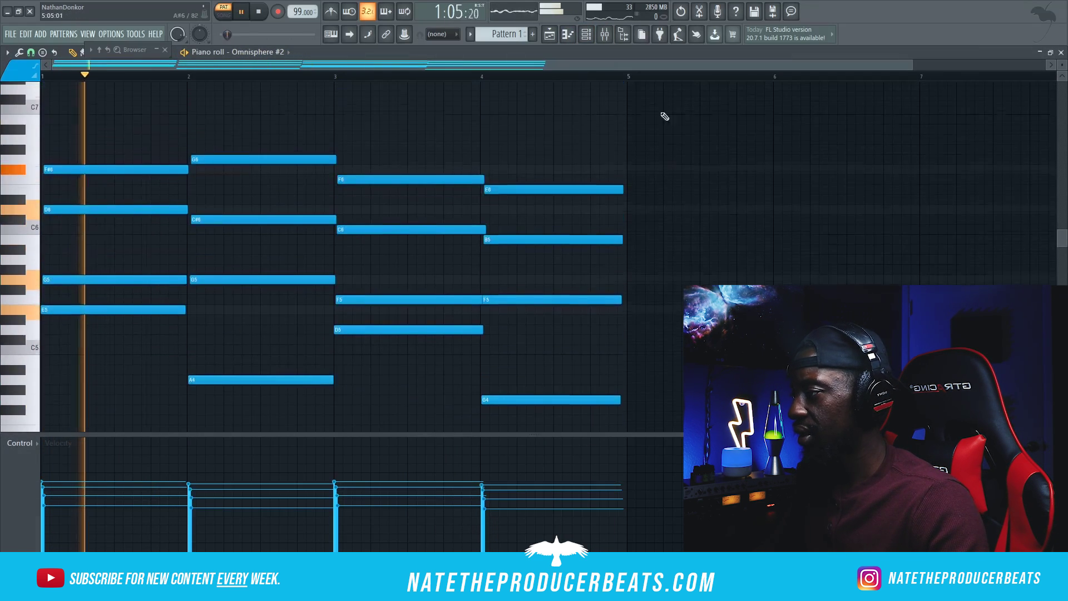
# - Raise the low cut of Fruity parametric EQ 2 on Insert 4 to about 200 Hz and close the plugin
pyautogui.click(605, 37)
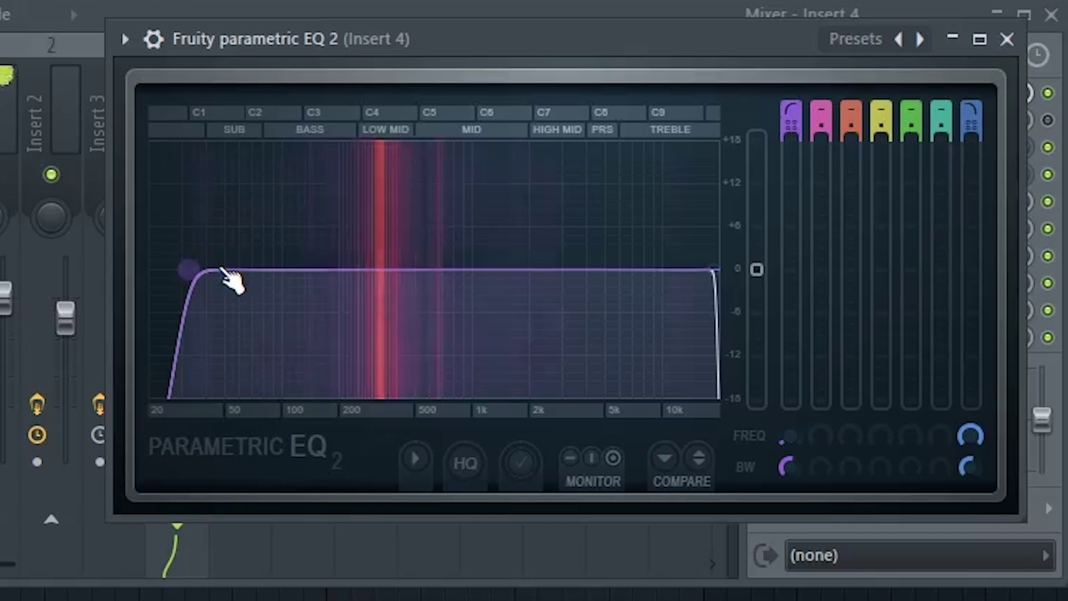
pyautogui.moveTo(205, 308); pyautogui.dragTo(360, 308)
pyautogui.moveTo(344, 270); pyautogui.dragTo(353, 270)
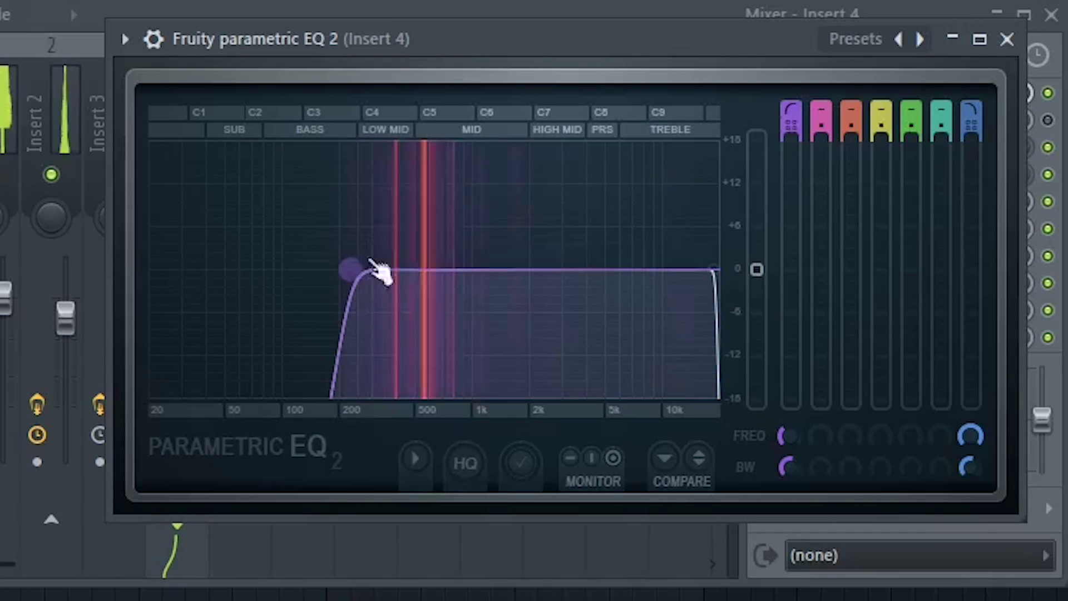
pyautogui.click(1007, 39)
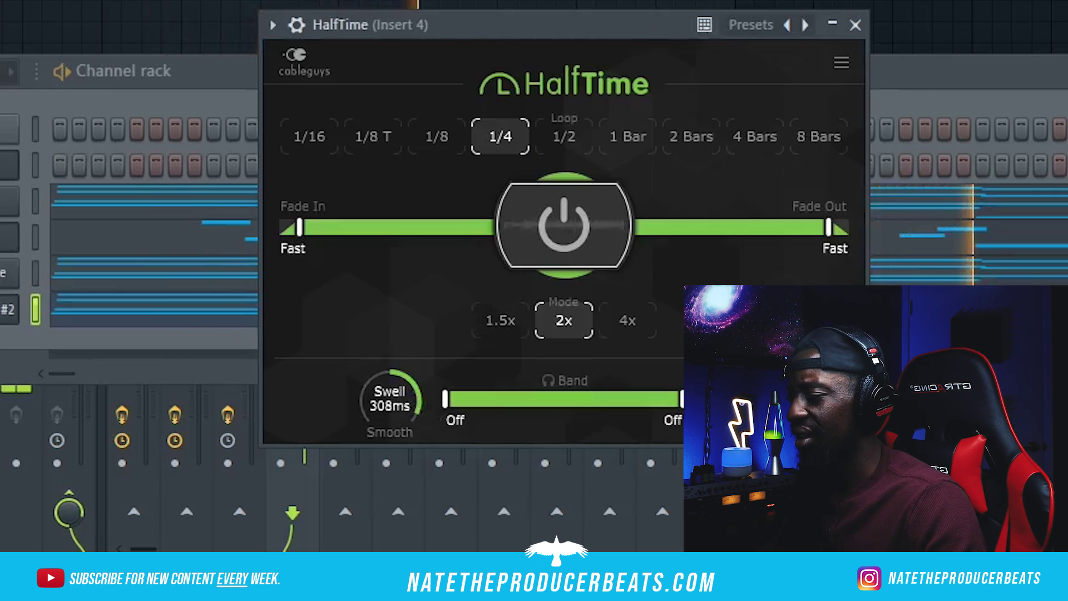
# - Fine-tune the parametric EQ on Insert 4 and reduce the mix level of PanCake2
pyautogui.press('F9')
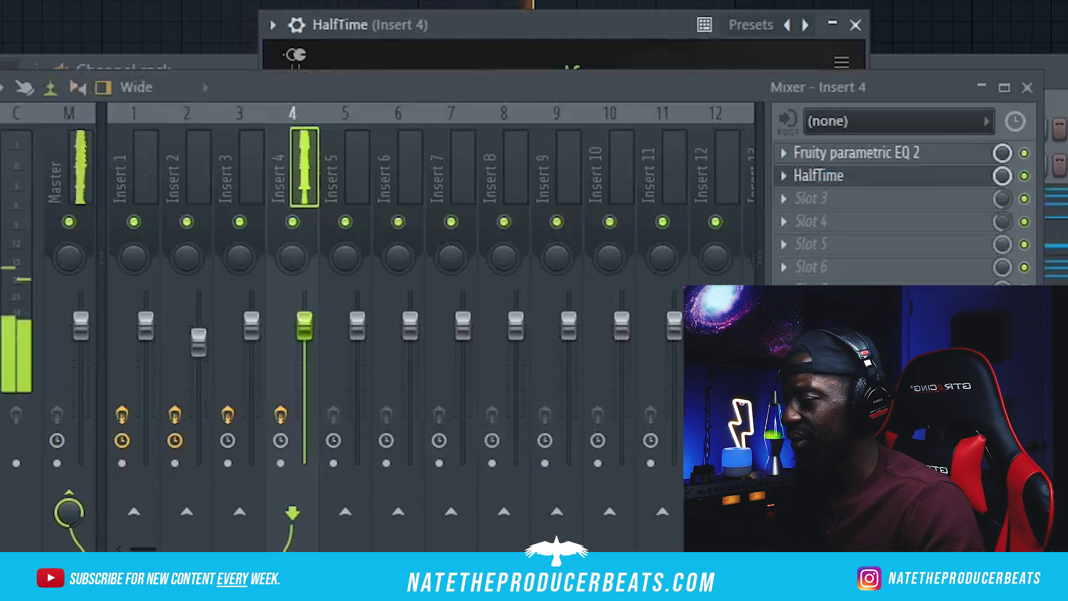
pyautogui.click(882, 154)
pyautogui.moveTo(455, 301); pyautogui.dragTo(471, 301)
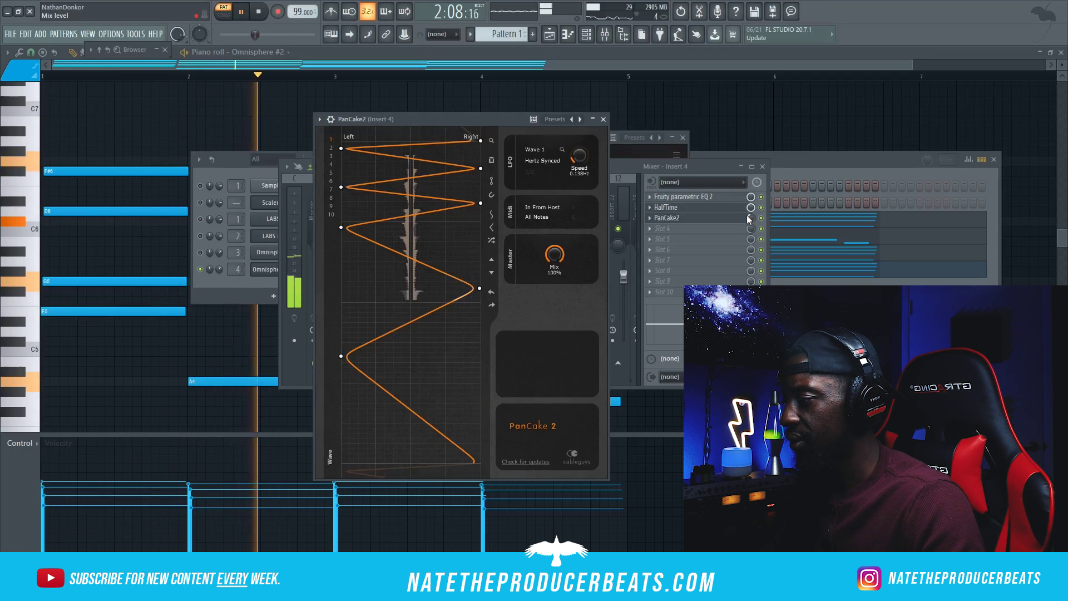
pyautogui.moveTo(748, 219); pyautogui.dragTo(749, 234)
# - Play back the Omnisphere chords in their piano roll and transpose all Omnisphere #2 notes up three semitones
pyautogui.click(272, 259)
pyautogui.press('space')
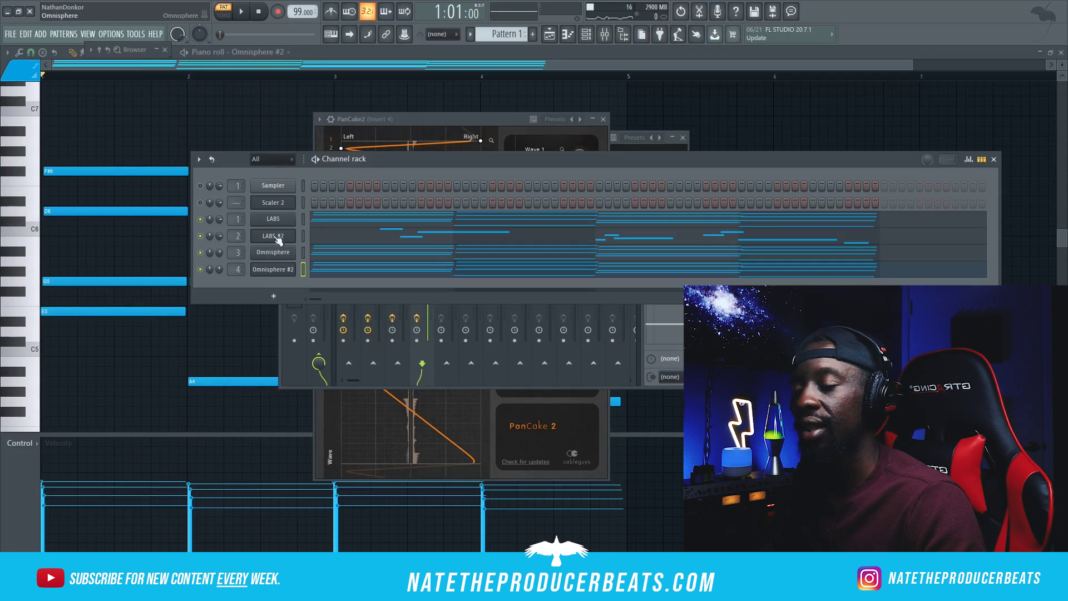
pyautogui.click(310, 253)
pyautogui.press('space')
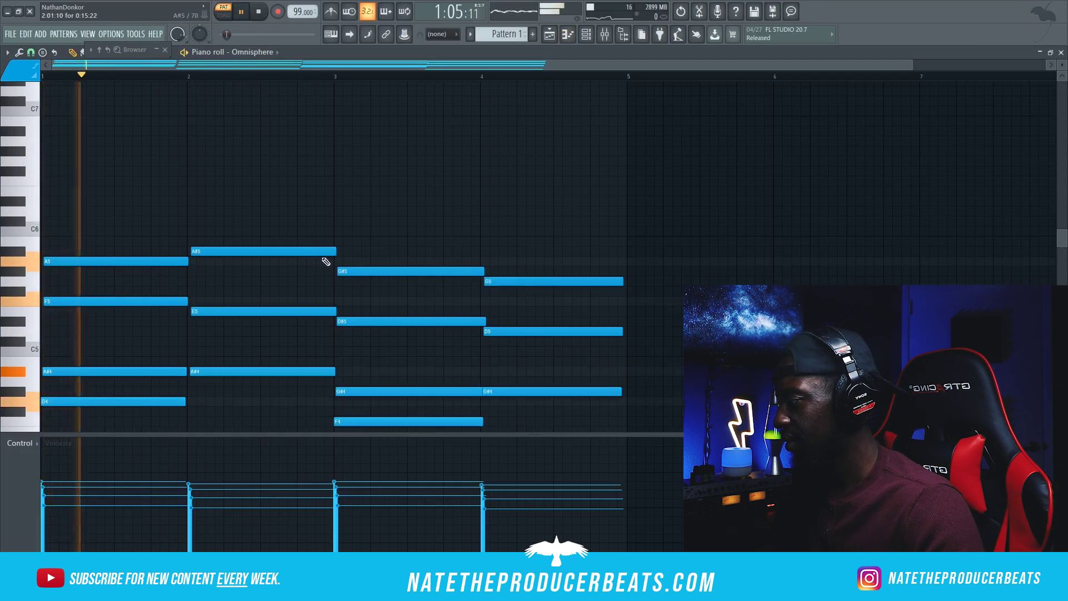
pyautogui.scroll(2, 322, 261)
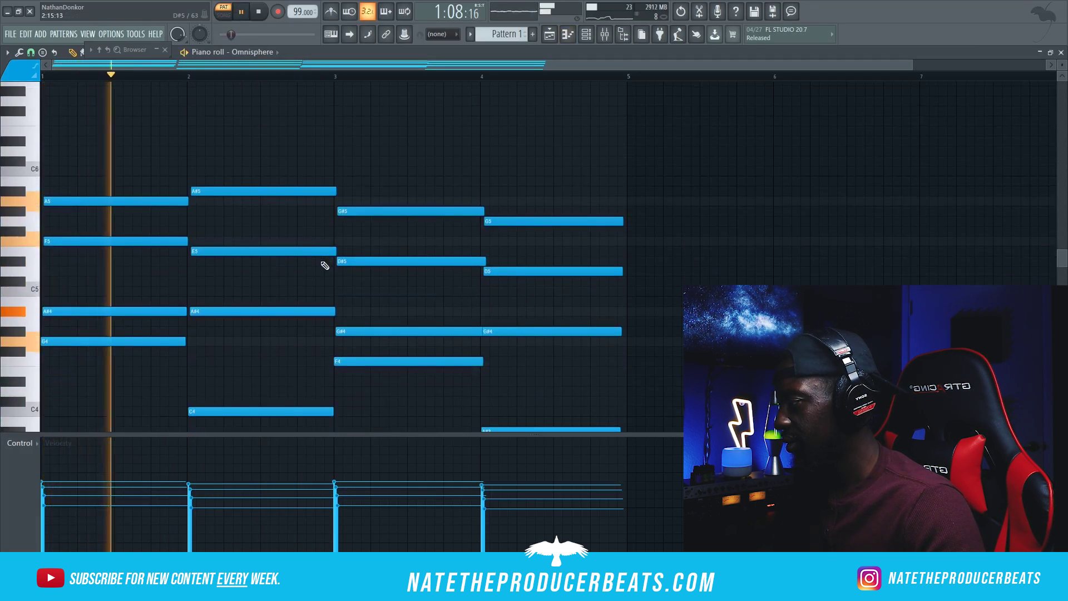
pyautogui.click(593, 35)
pyautogui.rightClick(284, 269)
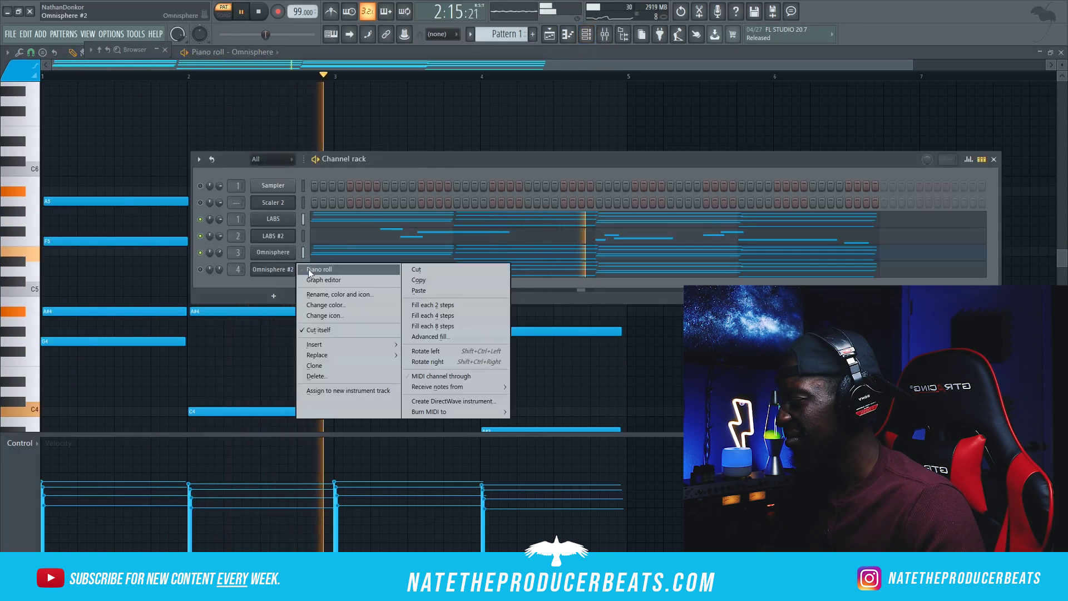
pyautogui.click(308, 269)
pyautogui.hotkey('shift', 'Up')
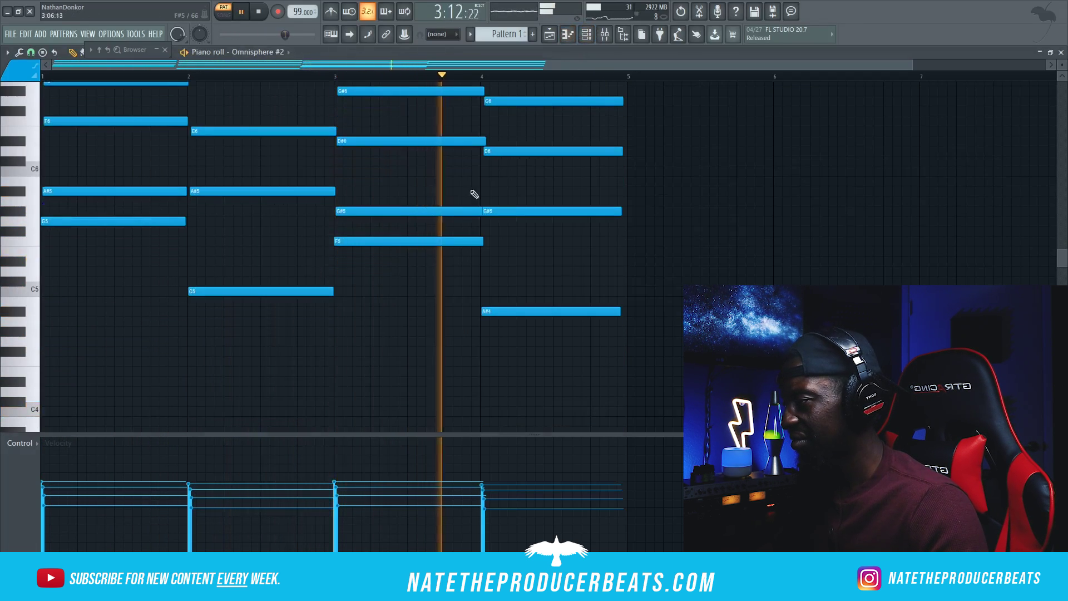
pyautogui.click(586, 36)
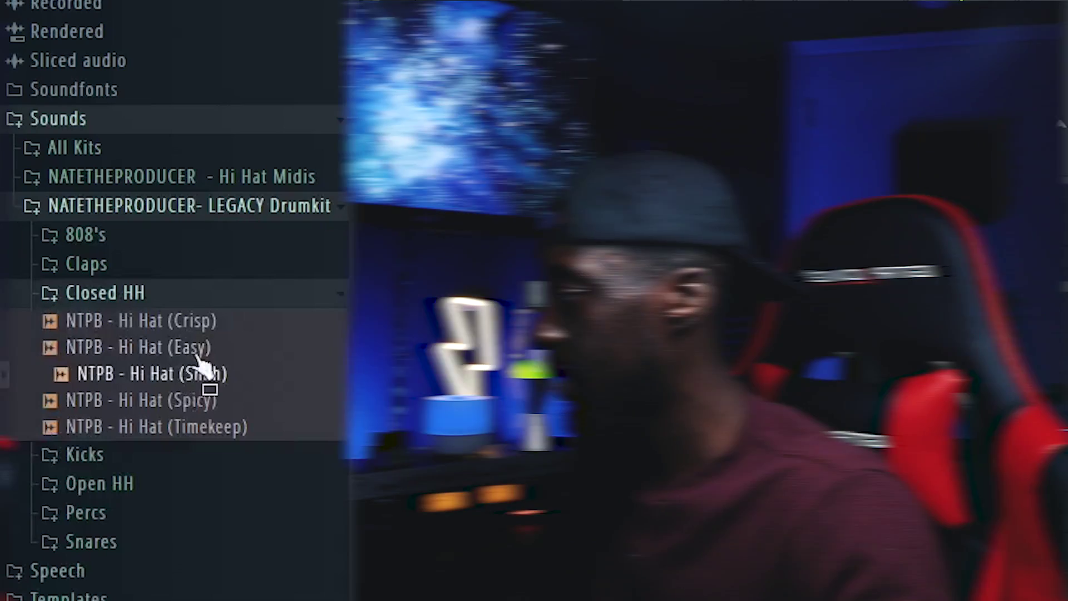
# - Audition the closed hi-hat samples in the NATETHEPRODUCER- LEGACY Drumkit
pyautogui.press('Up')
pyautogui.press('Up')
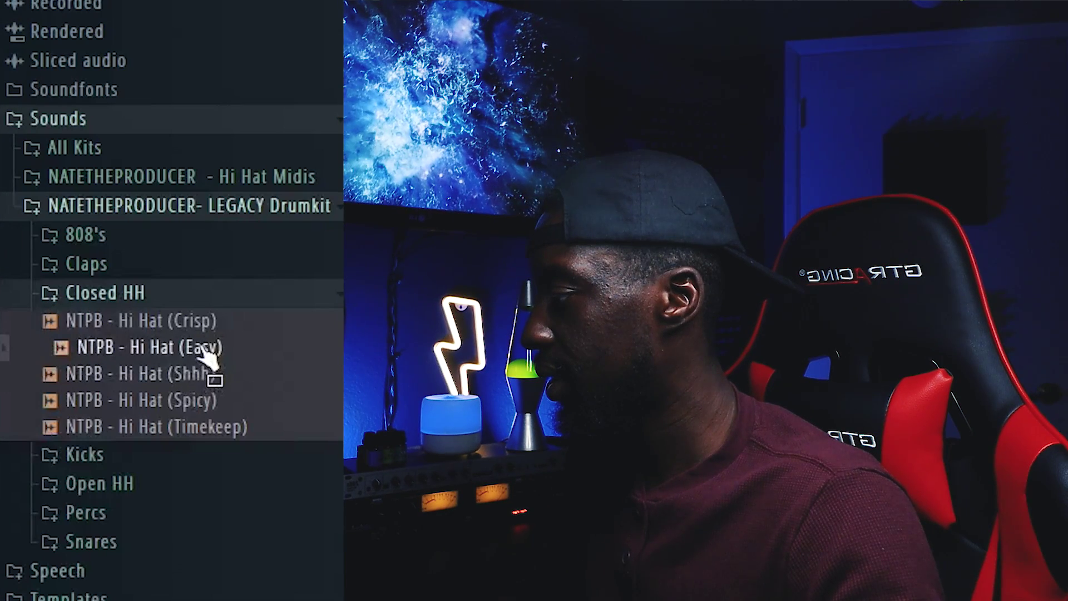
pyautogui.press('Down')
pyautogui.press('Down')
pyautogui.press('Down')
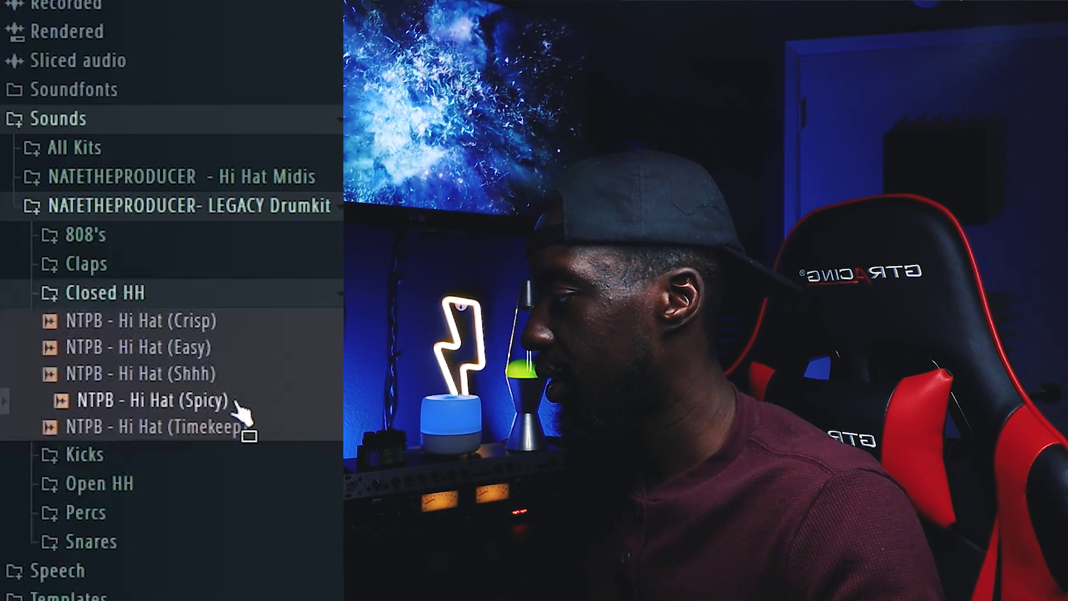
pyautogui.click(238, 377)
pyautogui.press('Up')
pyautogui.press('Up')
pyautogui.press('Down')
pyautogui.click(250, 401)
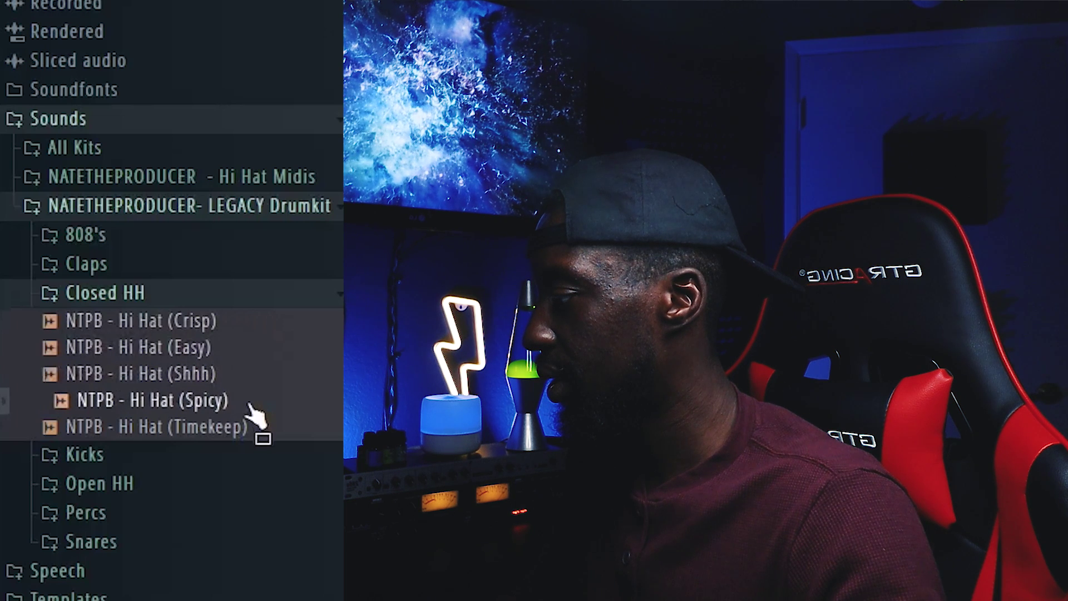
# - Load NTPB - Hi Hat (Spicy) in a new channel and fill its steps at every second step
pyautogui.rightClick(251, 404)
pyautogui.click(309, 320)
pyautogui.click(806, 165)
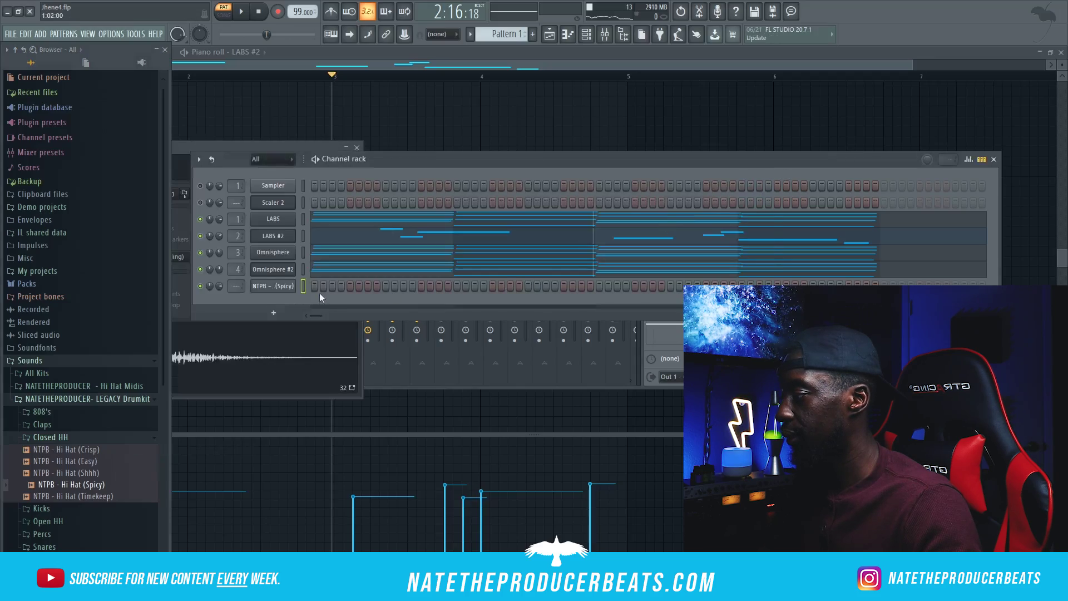
pyautogui.rightClick(283, 288)
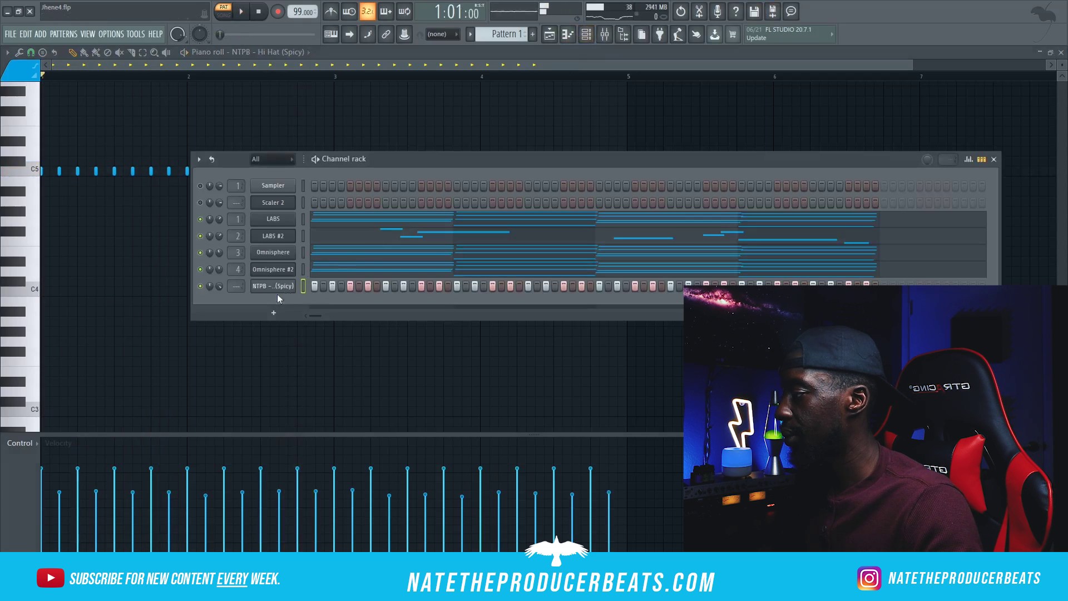
# - Clone the hi-hat channel and load Fruity Stereo Enhancer in the first effect slot of mixer track Insert 5
pyautogui.rightClick(296, 283)
pyautogui.click(349, 394)
pyautogui.press('F9')
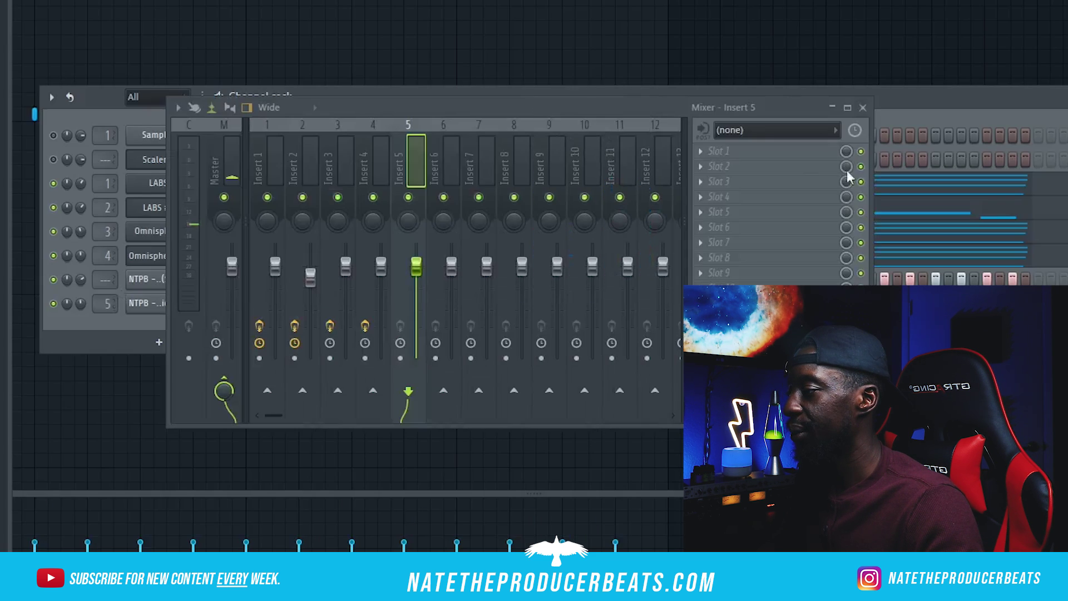
pyautogui.click(667, 197)
pyautogui.click(941, 390)
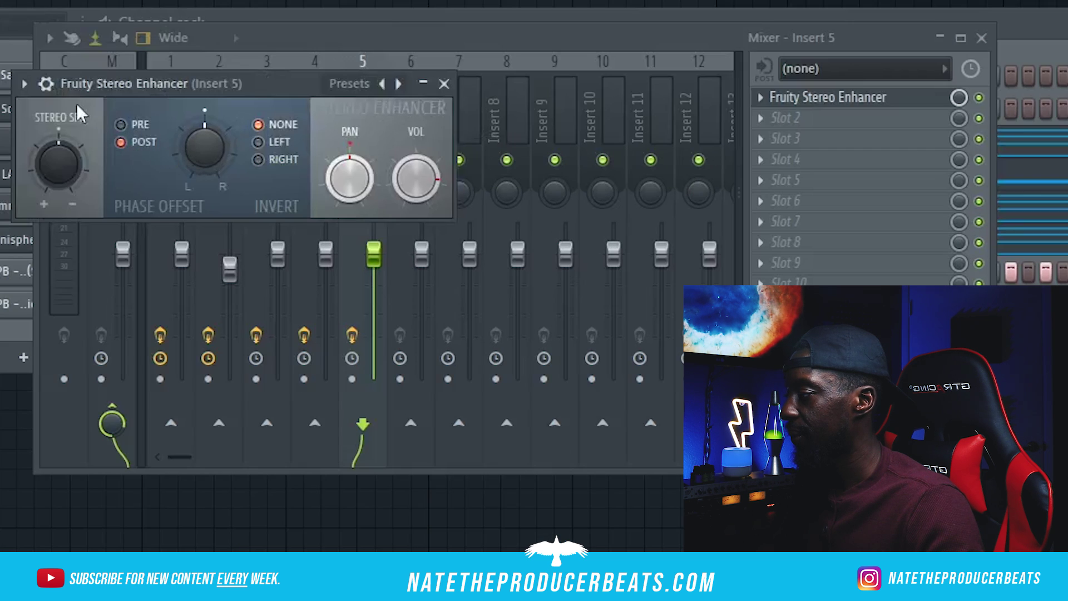
pyautogui.click(24, 84)
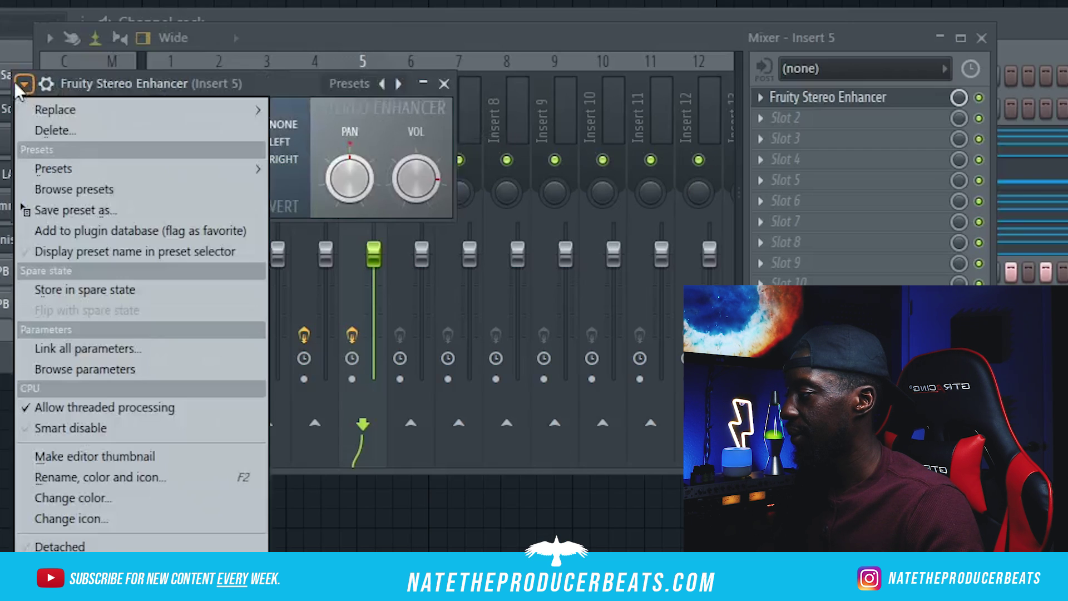
pyautogui.press('Escape')
pyautogui.click(444, 84)
pyautogui.click(785, 118)
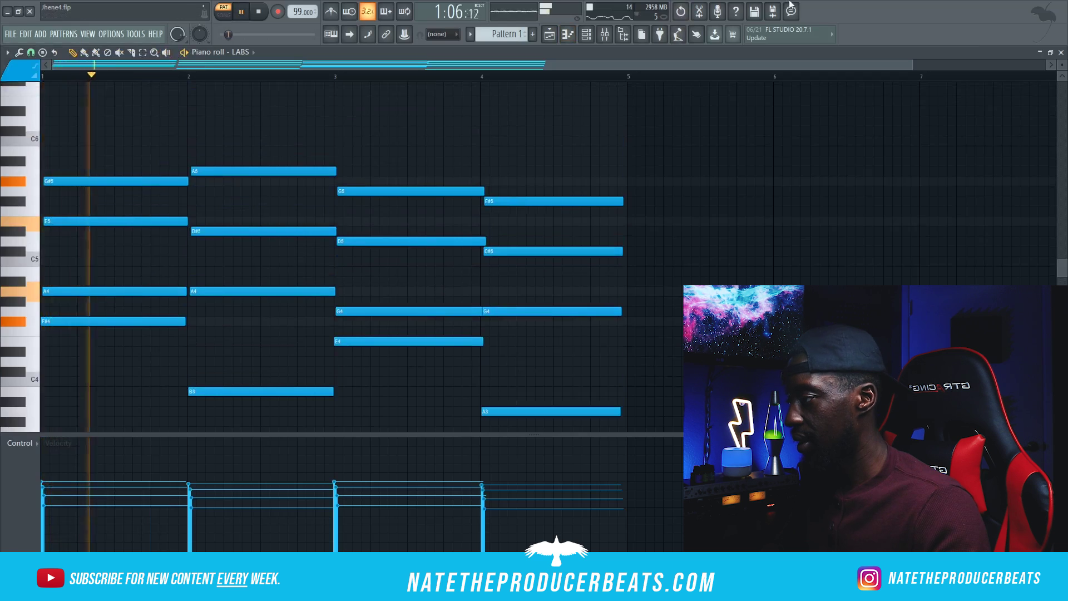
pyautogui.press('F9')
pyautogui.click(605, 34)
pyautogui.click(605, 34)
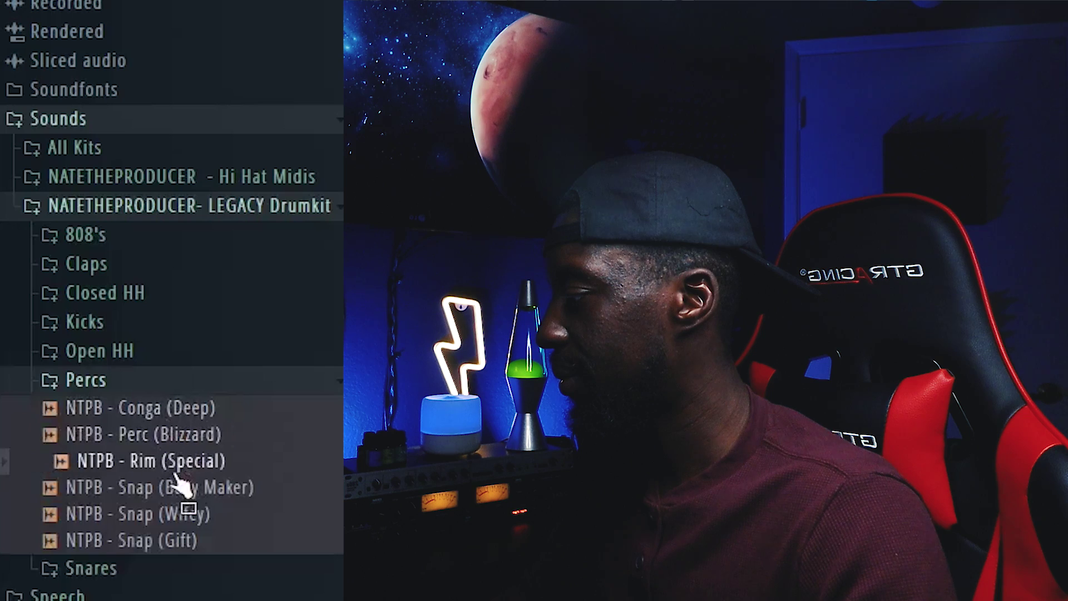
# - Audition the Baby Maker, Gift and Wifey snap samples in the LEGACY Drumkit's Percs folder
pyautogui.click(178, 487)
pyautogui.click(190, 540)
pyautogui.click(221, 496)
pyautogui.click(221, 513)
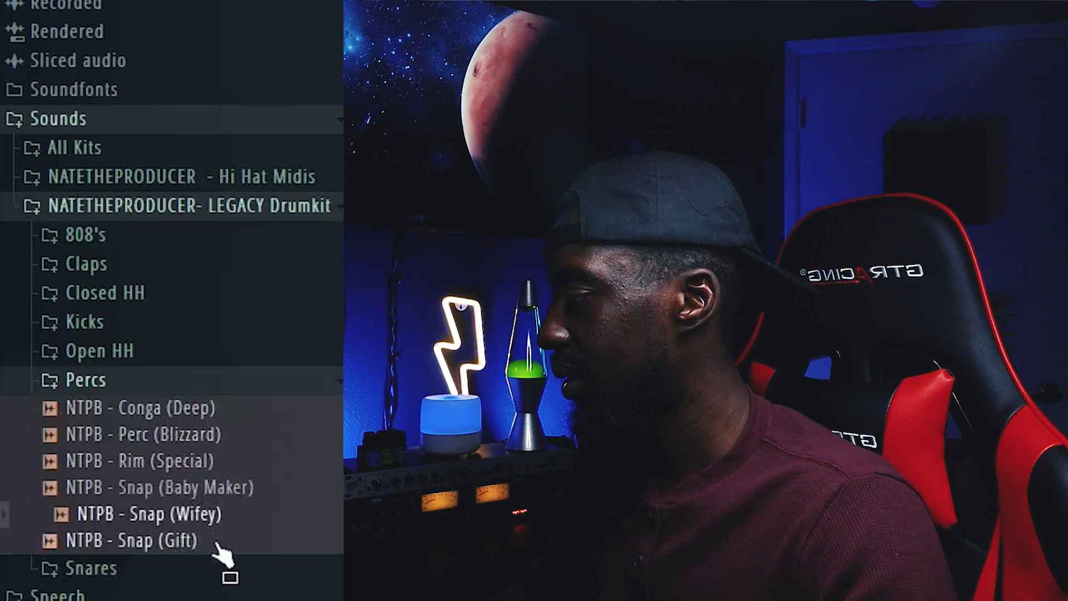
pyautogui.click(217, 540)
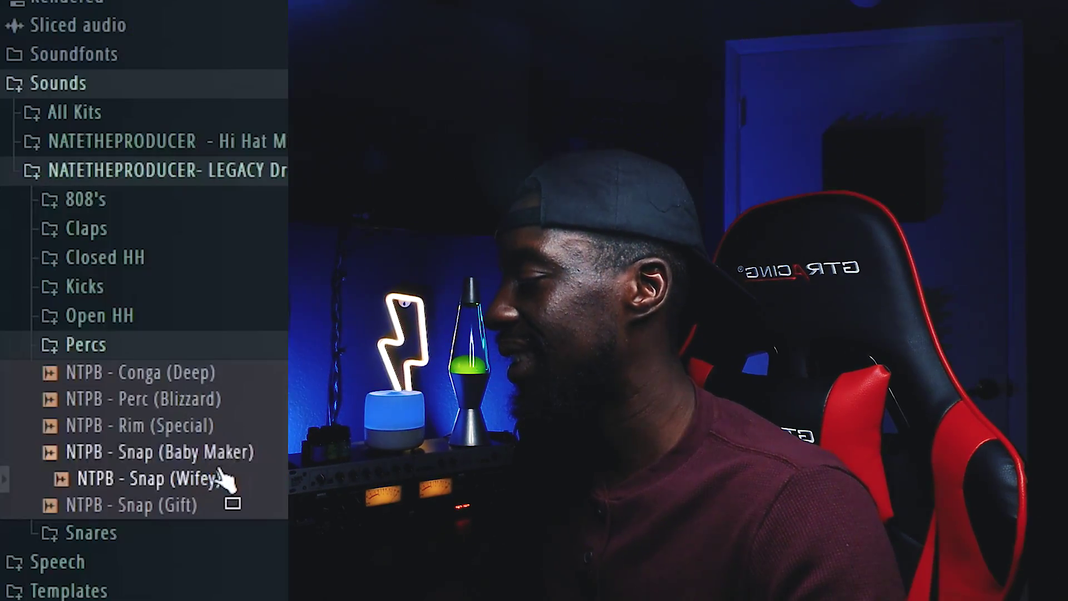
# - Load NTPB - Snap (Wifey) in a new channel and place full-velocity C5 notes on beat three of bars 1 to 4
pyautogui.rightClick(229, 478)
pyautogui.click(271, 484)
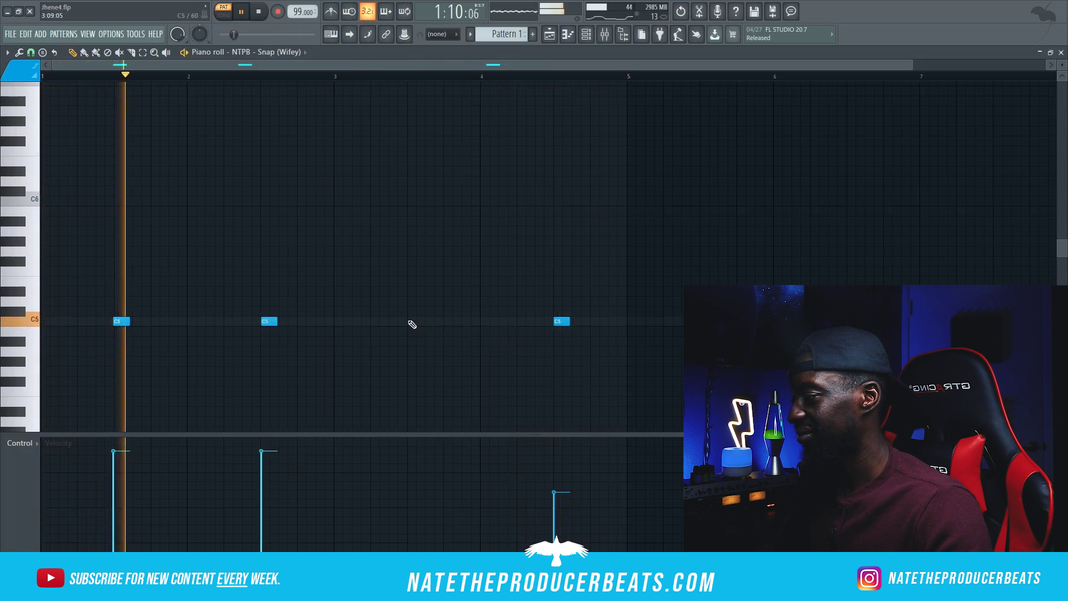
pyautogui.click(415, 321)
pyautogui.rightClick(561, 322)
pyautogui.click(562, 321)
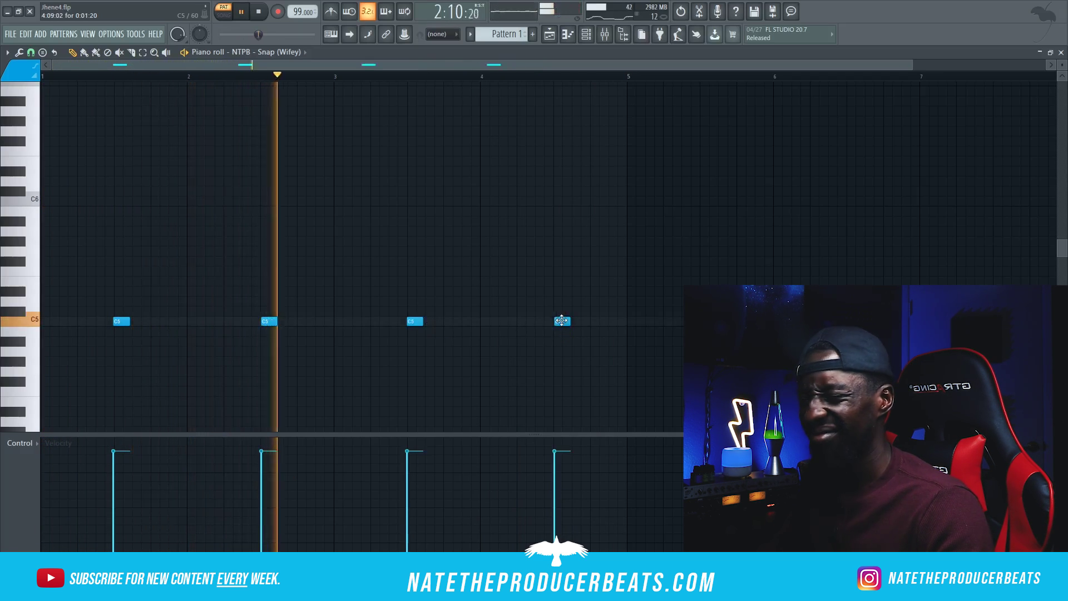
pyautogui.click(605, 34)
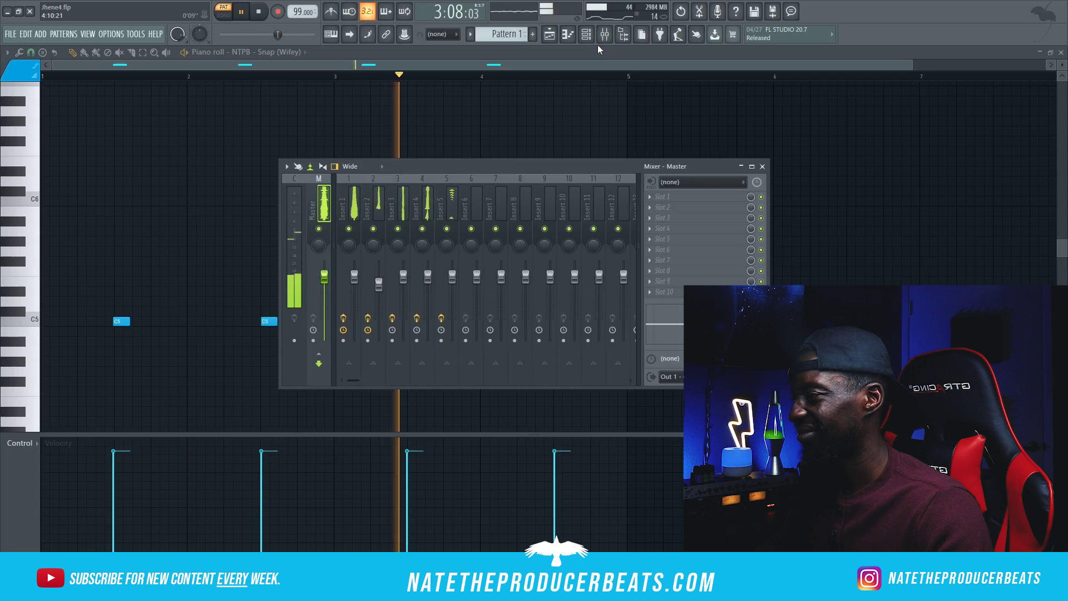
pyautogui.press('F6')
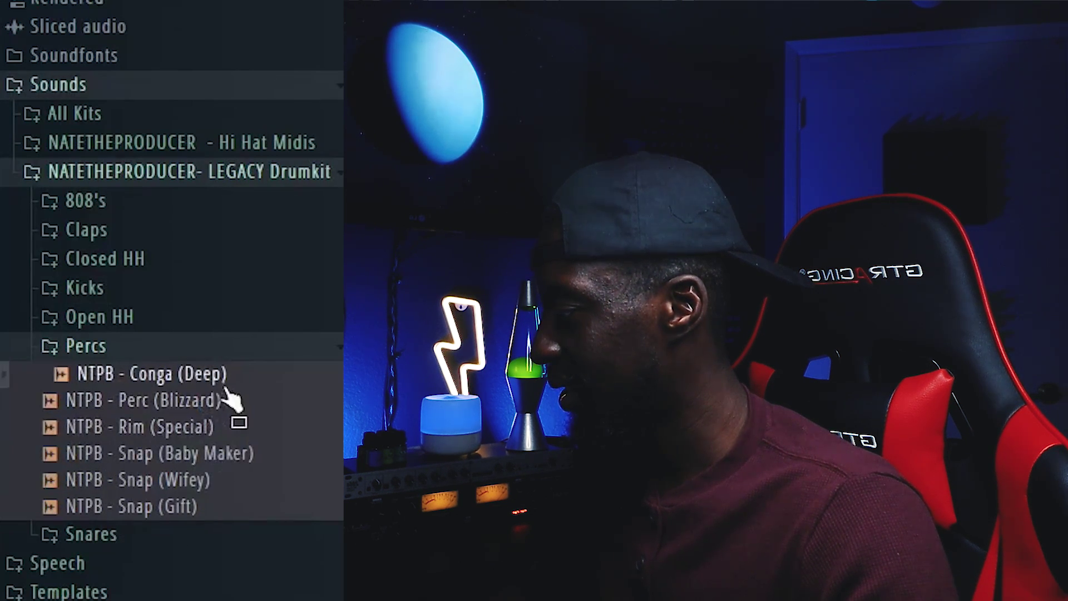
# - Load NTPB - Perc (Blizzard) with C5 notes on beat two of bars 1 and 3, and open NTPB - 808 (Gas) in a new channel
pyautogui.rightClick(233, 411)
pyautogui.click(300, 320)
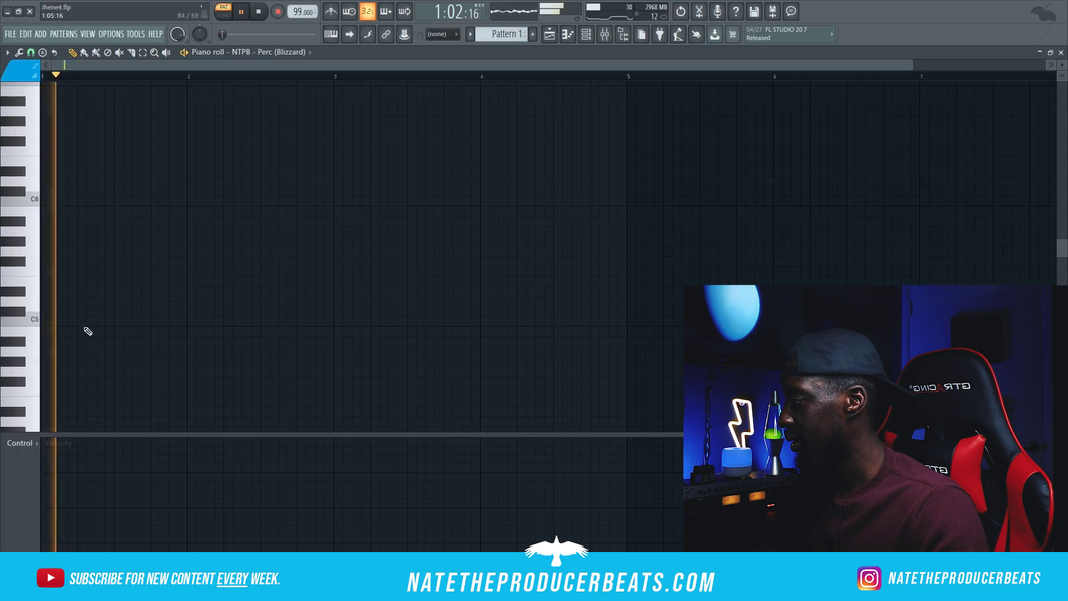
pyautogui.click(85, 321)
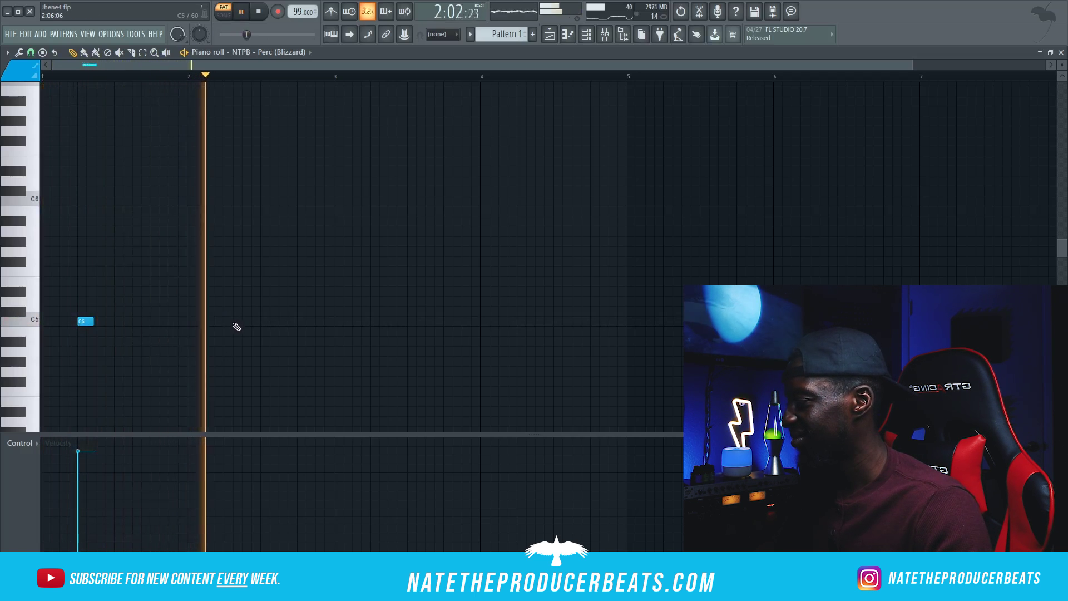
pyautogui.click(375, 322)
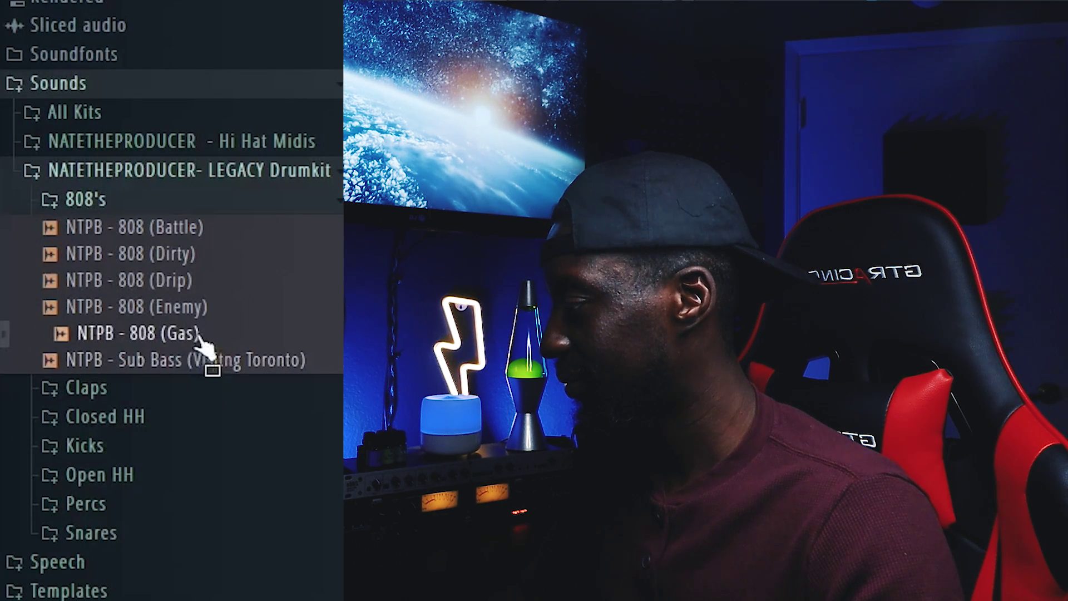
pyautogui.rightClick(197, 341)
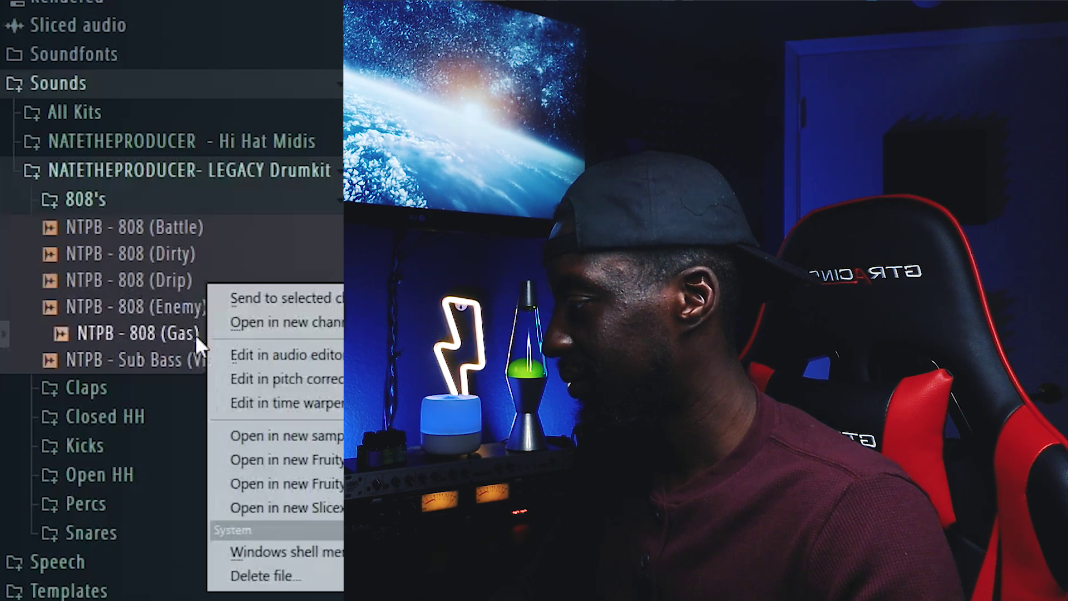
pyautogui.click(295, 328)
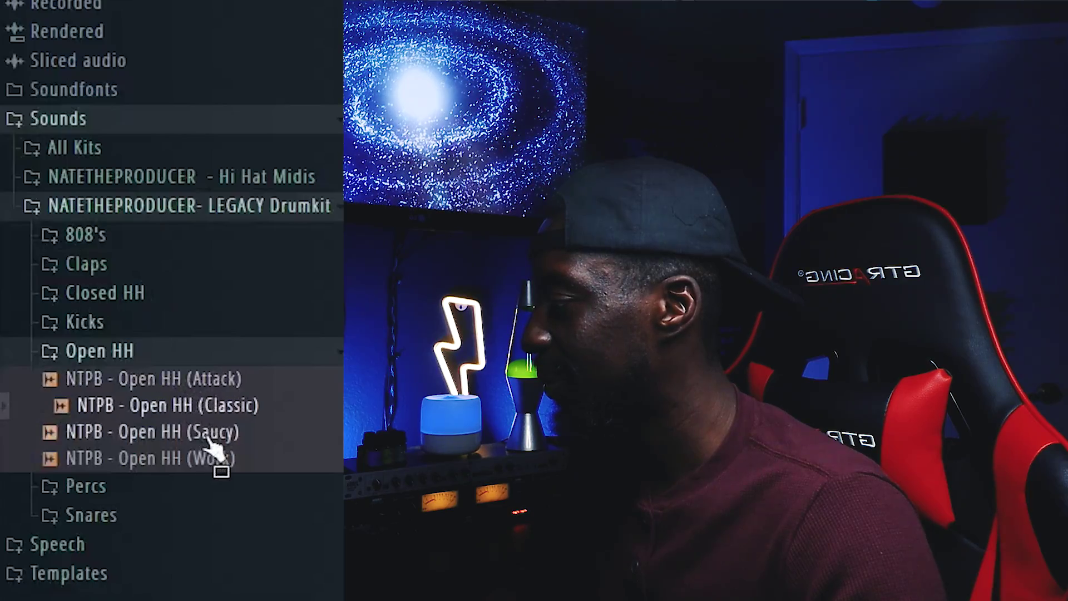
# - Compare the Saucy and Work open hi-hats and add NTPB - Open HH (Saucy) in a new channel on beat three of each bar
pyautogui.click(211, 437)
pyautogui.click(234, 456)
pyautogui.click(250, 440)
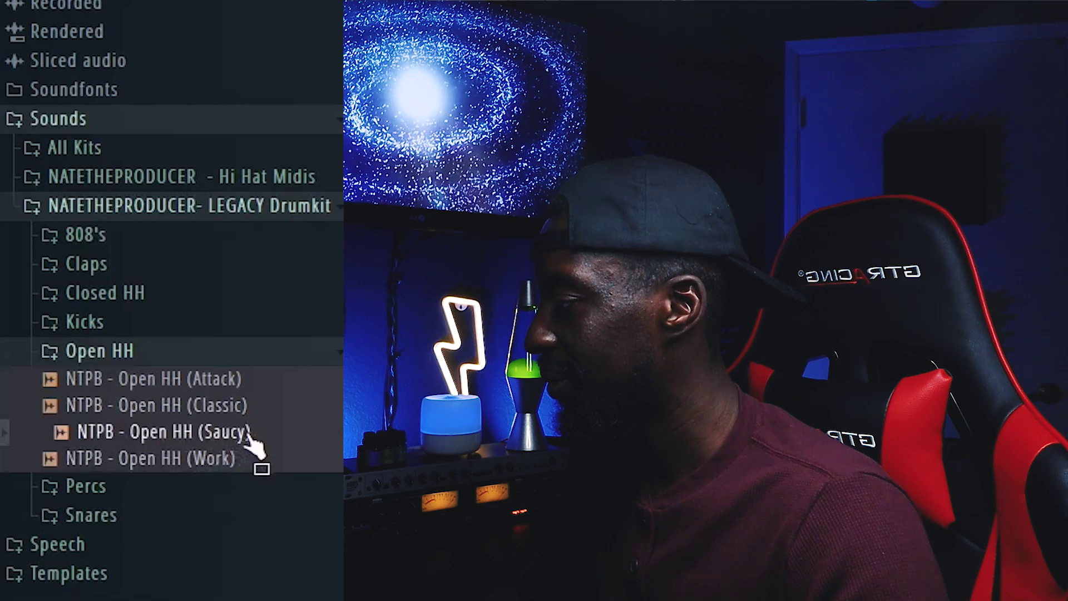
pyautogui.rightClick(250, 439)
pyautogui.click(309, 322)
pyautogui.press('space')
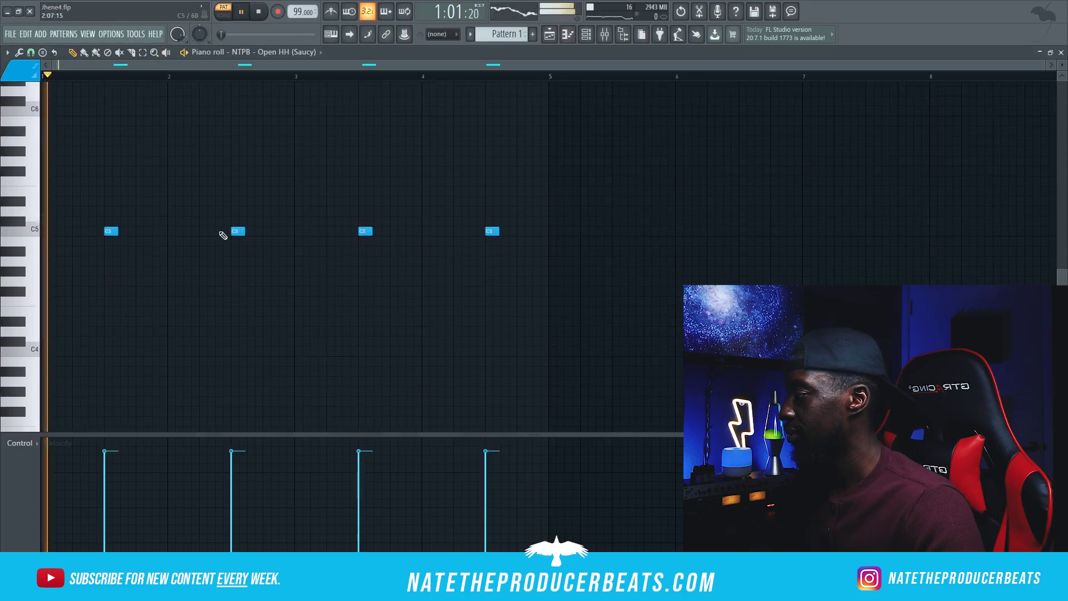
pyautogui.click(578, 34)
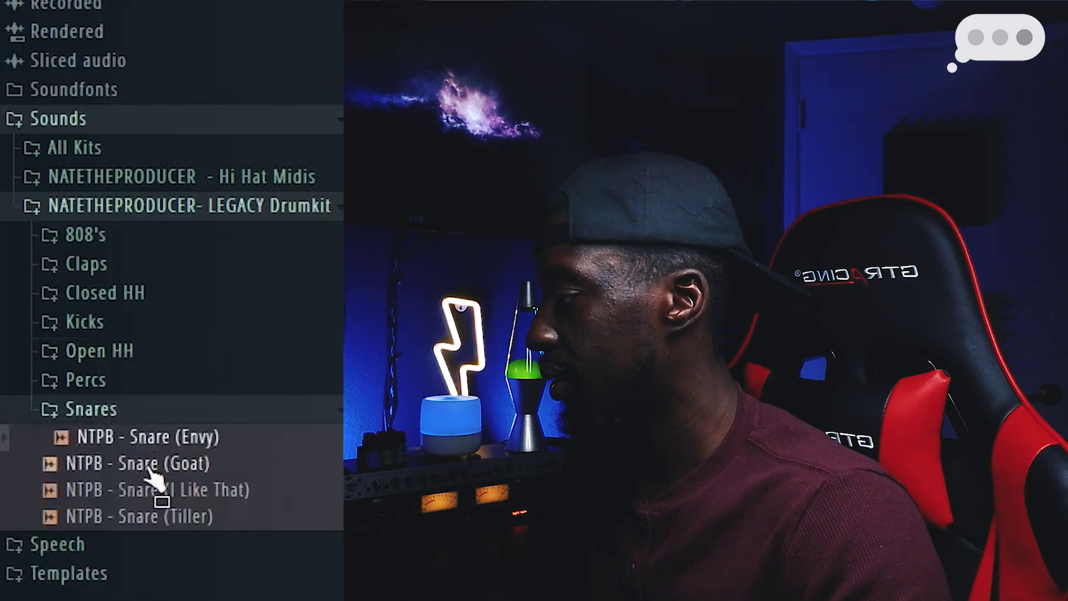
# - Audition the Goat, Tiller and I Like That samples in the LEGACY Drumkit's Snares folder
pyautogui.click(156, 465)
pyautogui.click(169, 517)
pyautogui.click(195, 493)
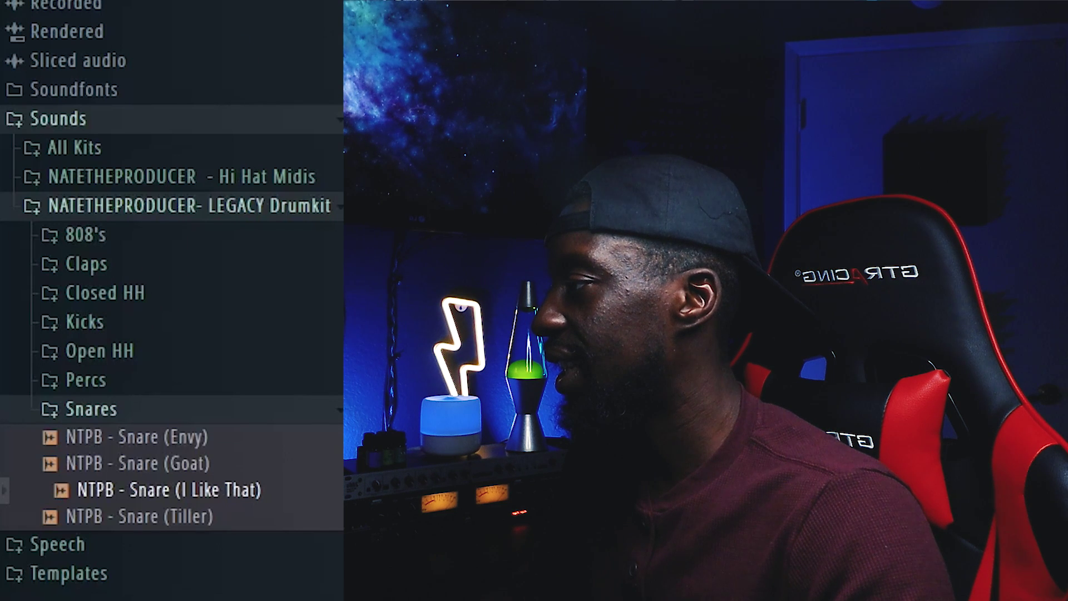
# - Audition the clap samples in the LEGACY Drumkit's Claps folder
pyautogui.click(156, 265)
pyautogui.click(167, 292)
pyautogui.moveTo(187, 319); pyautogui.dragTo(194, 329)
pyautogui.press('Down')
pyautogui.press('Down')
pyautogui.press('Up')
pyautogui.press('Up')
pyautogui.press('Up')
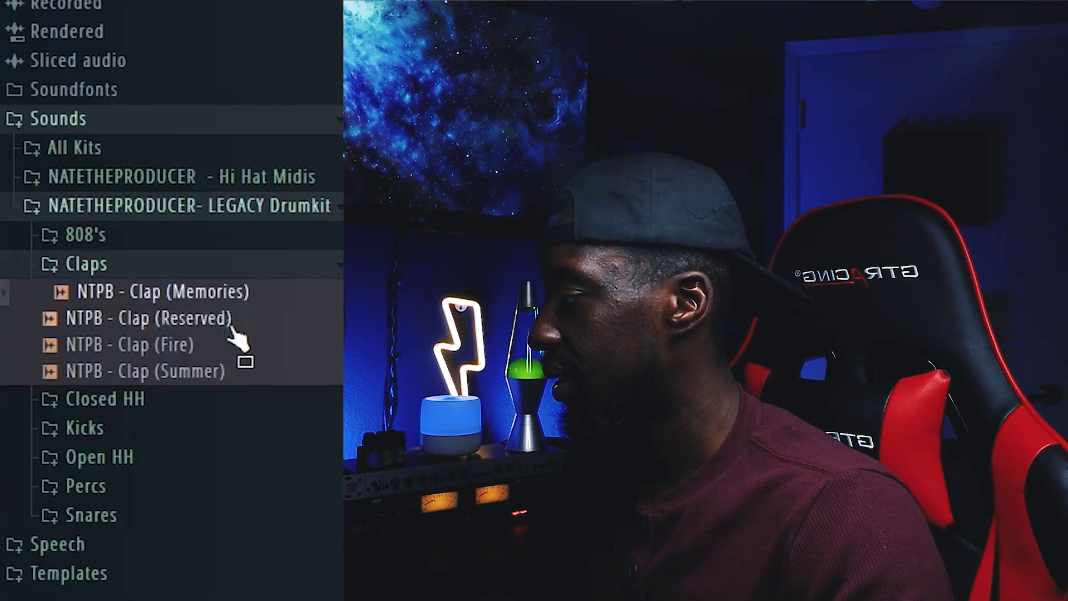
# - Load NTPB - Clap (Reserved) in a new channel and place one short C5 note on beat three of bar 1 in its piano roll
pyautogui.rightClick(230, 328)
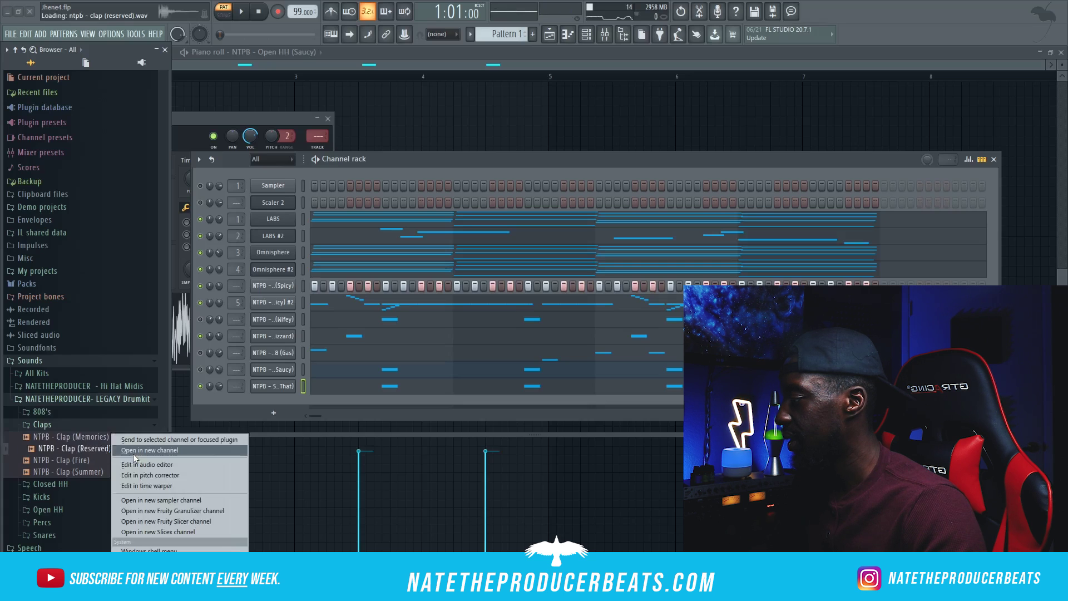
pyautogui.click(133, 450)
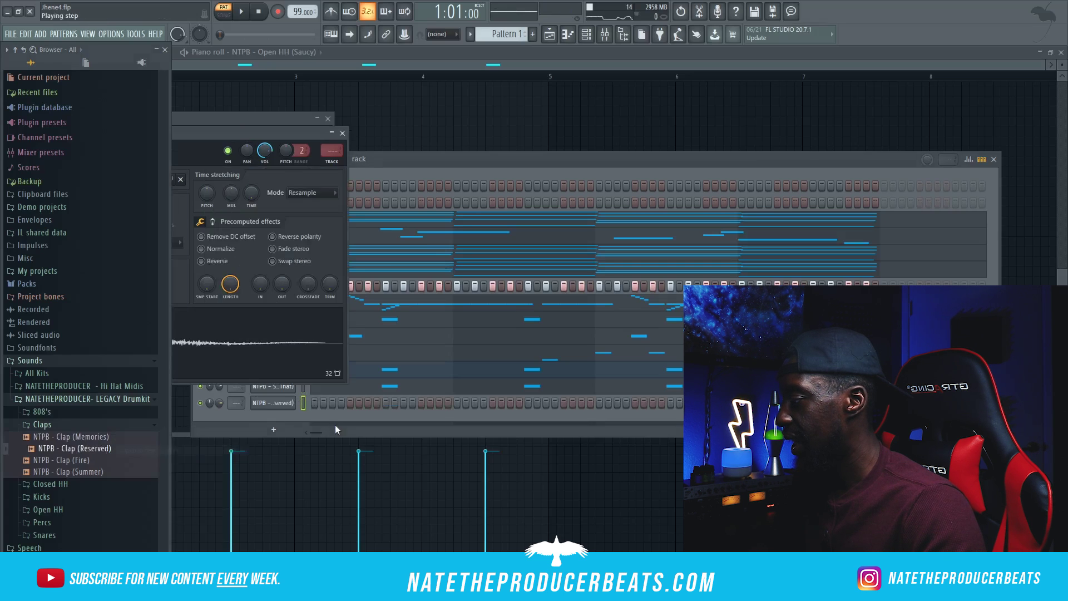
pyautogui.rightClick(285, 403)
pyautogui.click(320, 402)
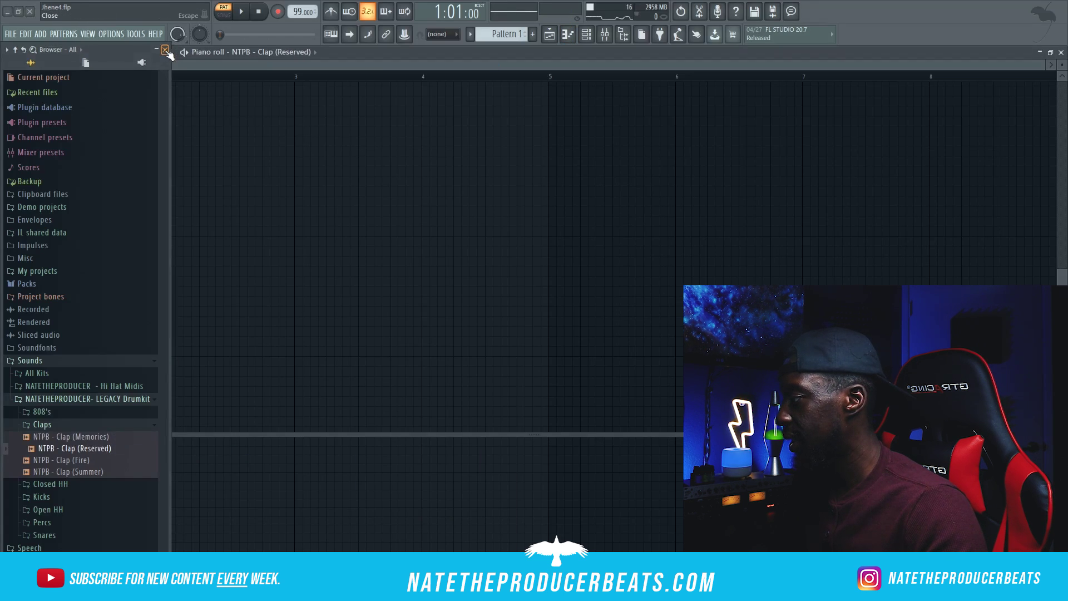
pyautogui.click(166, 50)
pyautogui.click(104, 233)
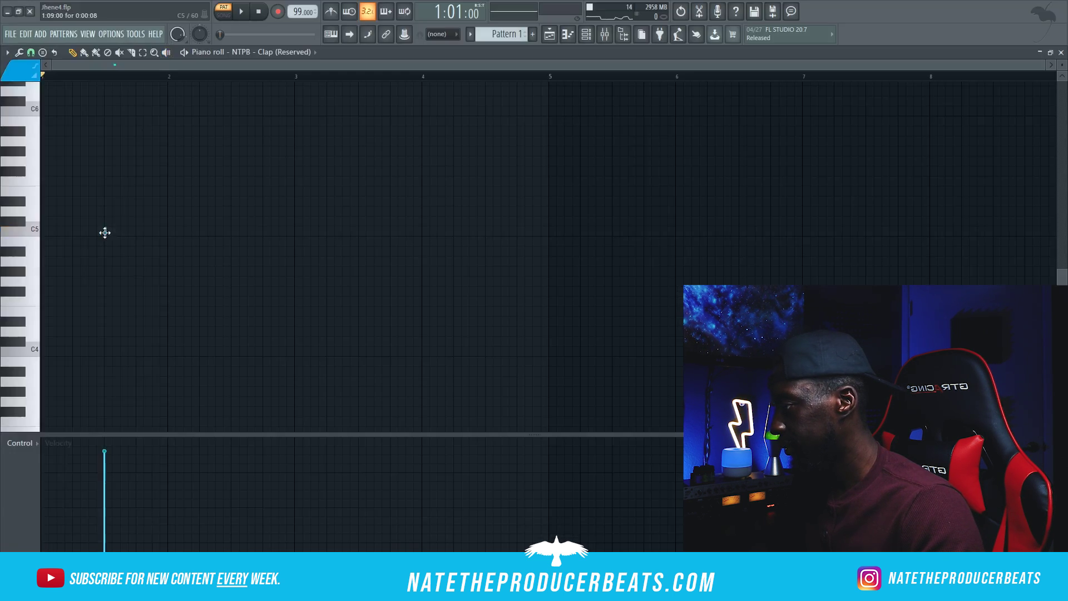
# - Remove the bar 1 note from the NTPB - Snare (I Like That) piano roll and play the pattern
pyautogui.click(585, 36)
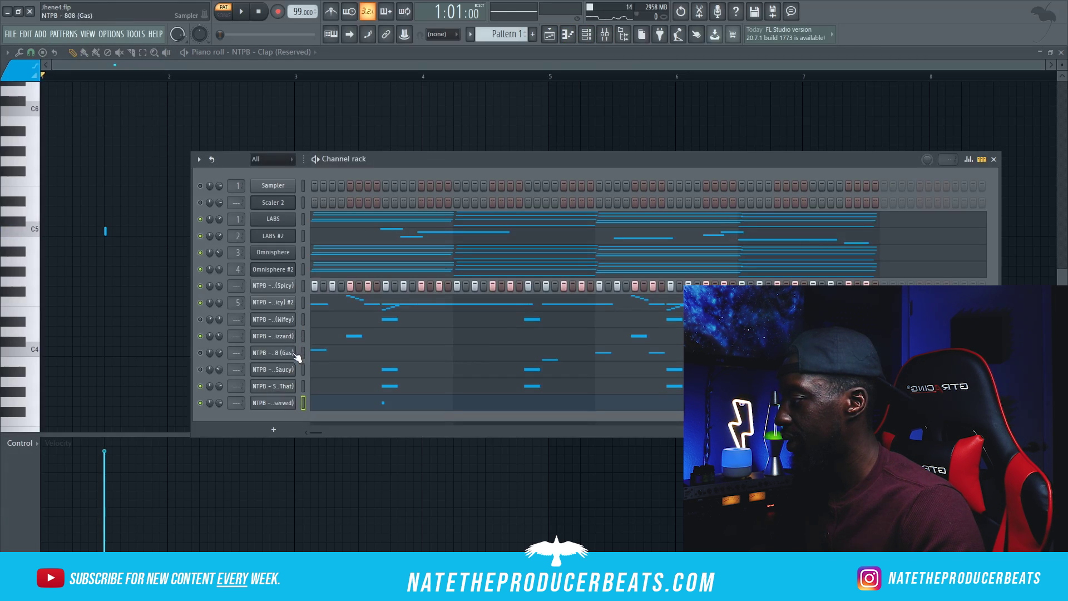
pyautogui.rightClick(289, 392)
pyautogui.click(320, 386)
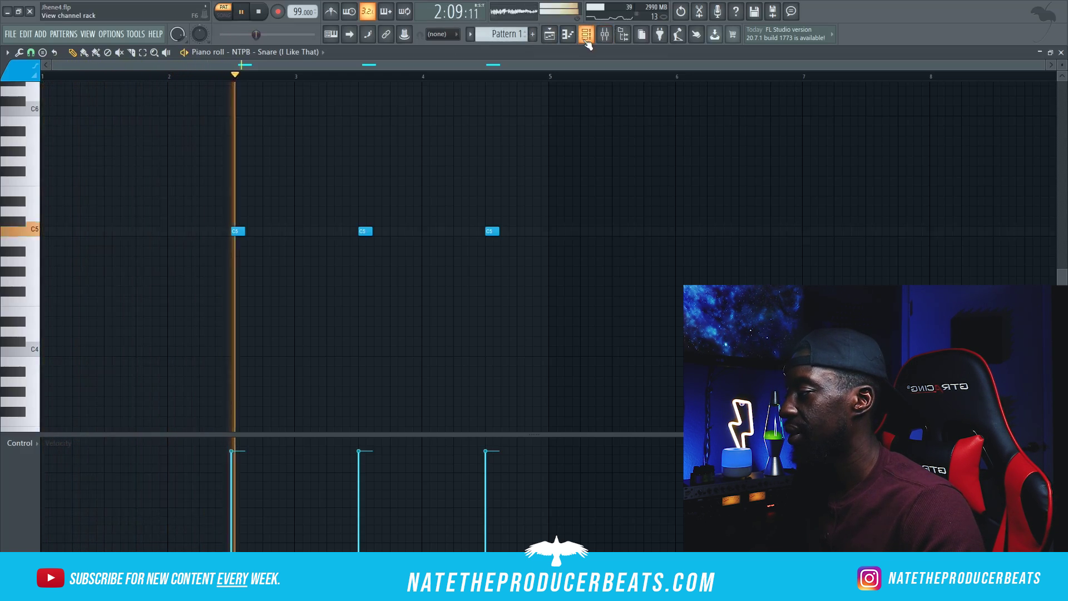
pyautogui.press('space')
# - Examine the NTPB - Hi Hat (Spicy) notes in the piano roll while the pattern plays
pyautogui.click(587, 34)
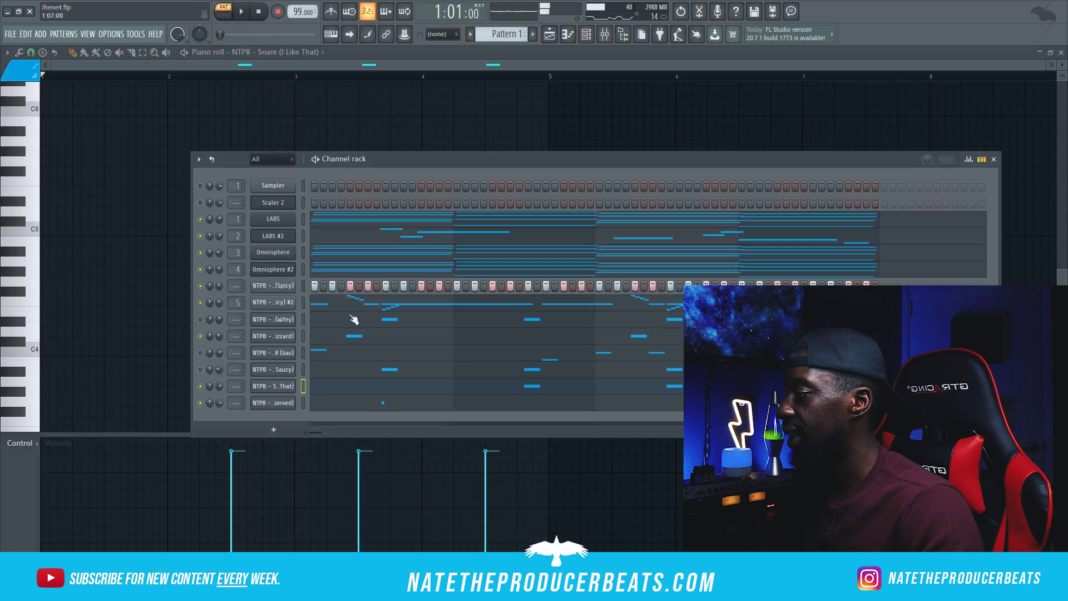
pyautogui.rightClick(280, 287)
pyautogui.click(306, 285)
pyautogui.press('space')
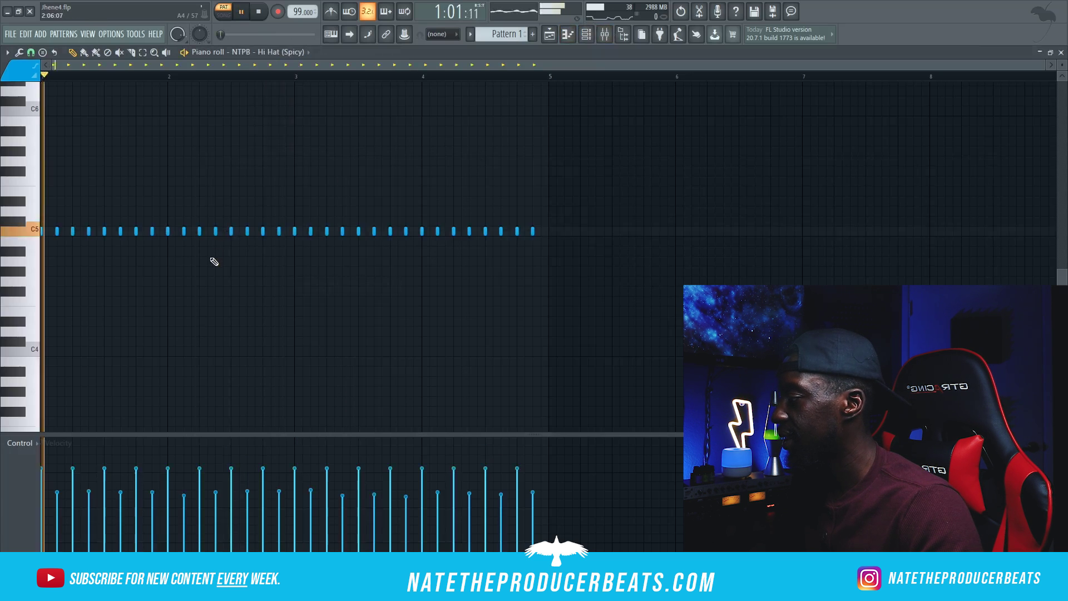
pyautogui.scroll(3, 216, 263)
pyautogui.scroll(-2, 219, 263)
pyautogui.scroll(4, 250, 288)
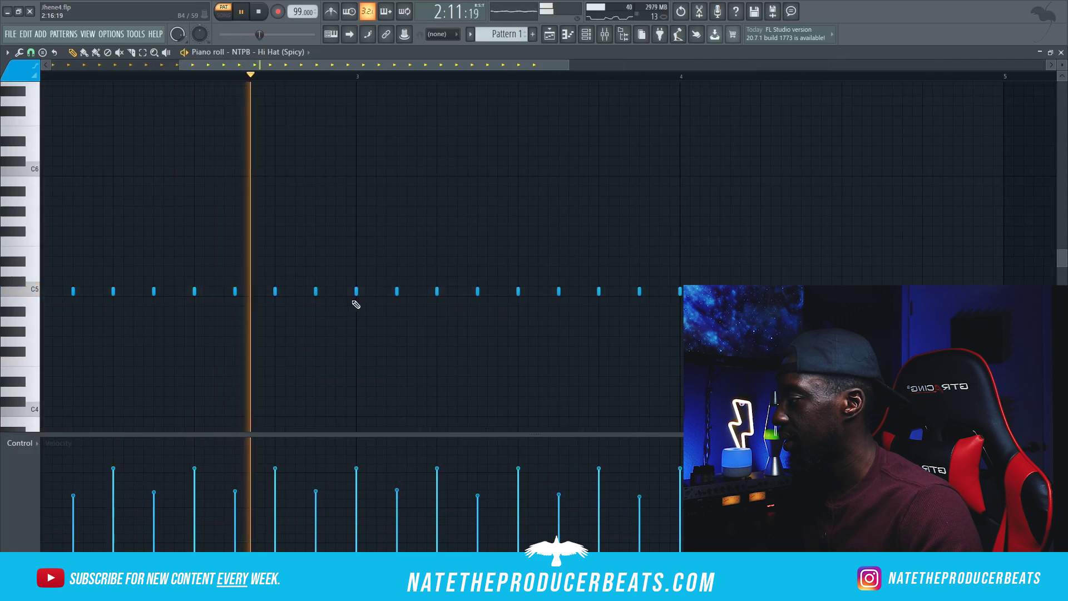
pyautogui.scroll(2, 289, 302)
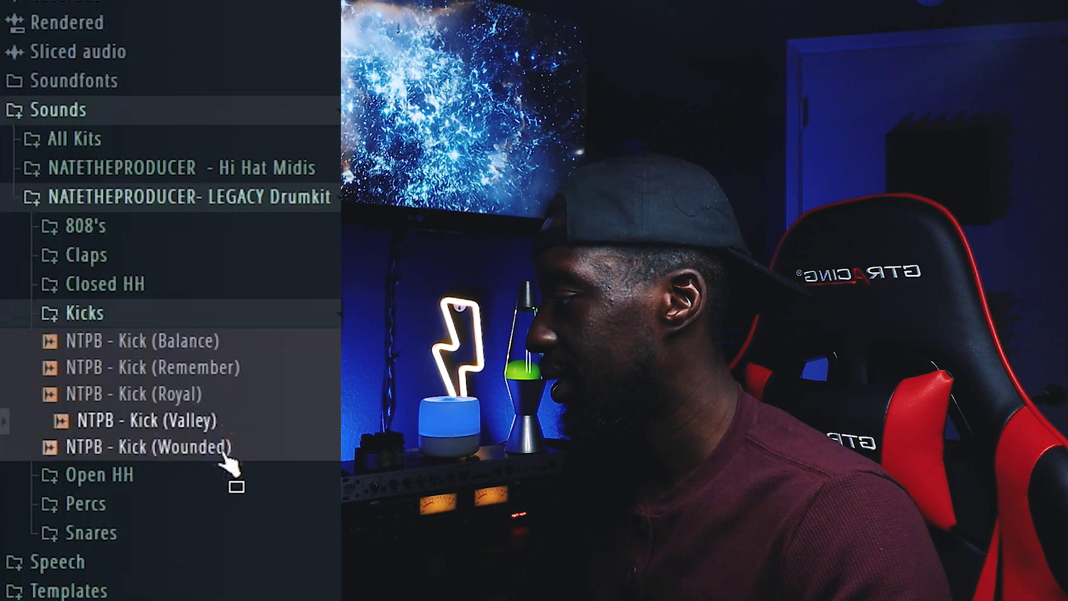
# - Add NTPB - Kick (Wounded) with C5 hits in bars 1, 3 and 4, and open NTPB - Sub Bass (Visitng Toronto) in a new channel
pyautogui.moveTo(231, 462)
pyautogui.mouseDown()
pyautogui.moveTo(238, 367)
pyautogui.moveTo(237, 445)
pyautogui.mouseUp()
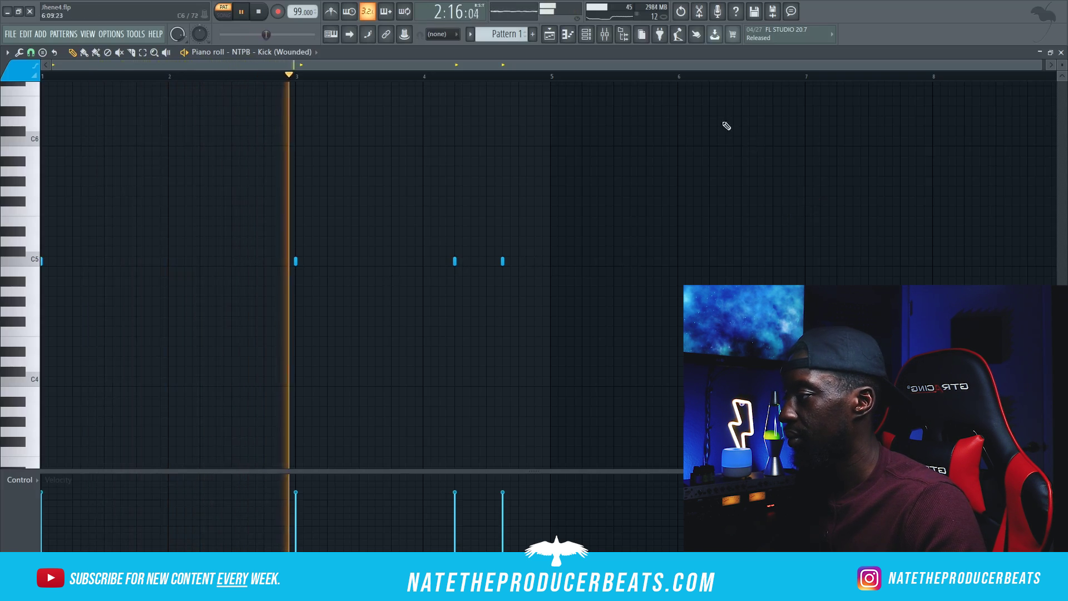
pyautogui.click(621, 35)
pyautogui.press('space')
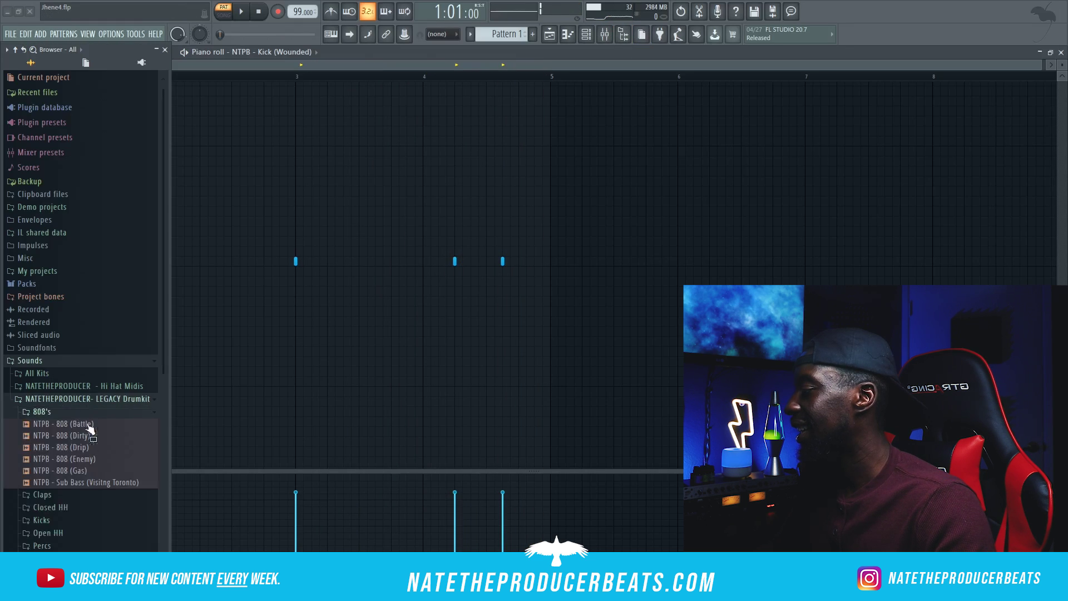
pyautogui.rightClick(127, 483)
pyautogui.click(159, 452)
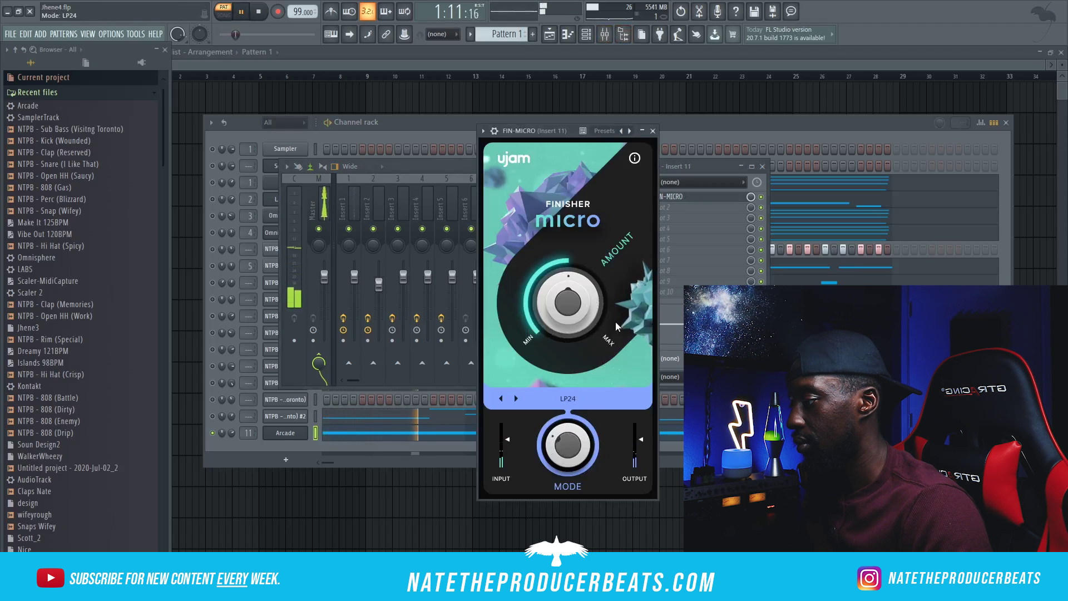
# - On mixer track Insert 11, set FIN-MICRO's Amount to 46 and add Wider at 148% in the second effect slot
pyautogui.moveTo(566, 314)
pyautogui.mouseDown()
pyautogui.moveTo(562, 327)
pyautogui.moveTo(559, 319)
pyautogui.mouseUp()
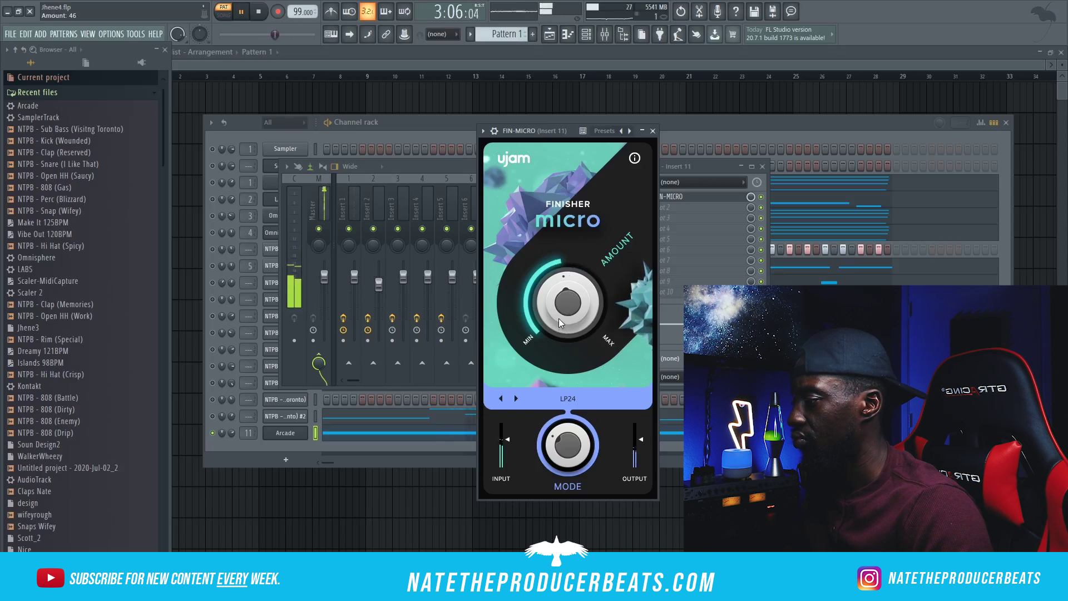
pyautogui.click(663, 208)
pyautogui.click(808, 22)
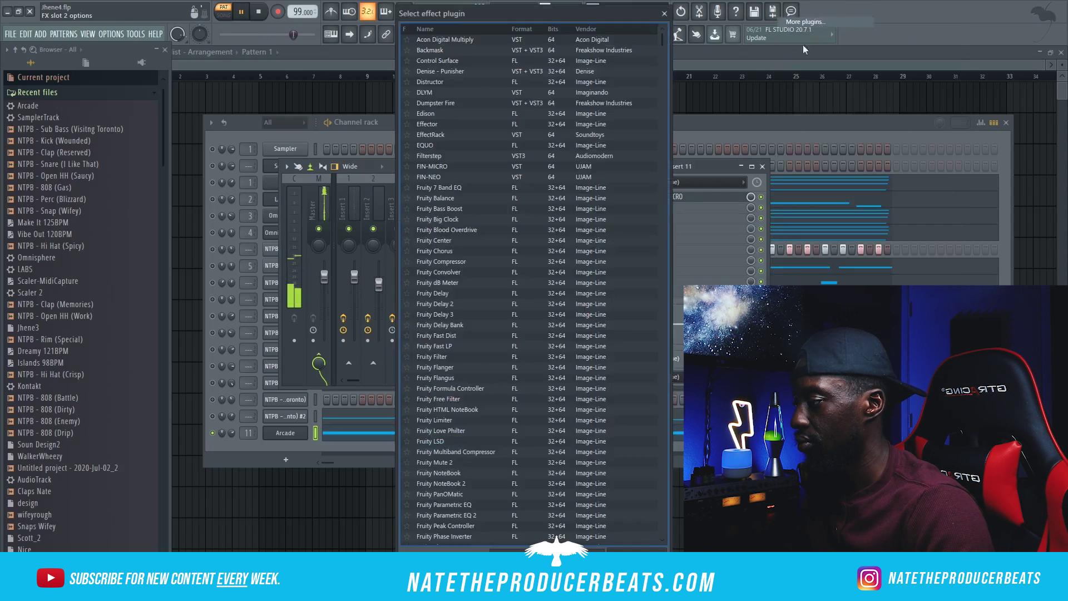
pyautogui.write('wi')
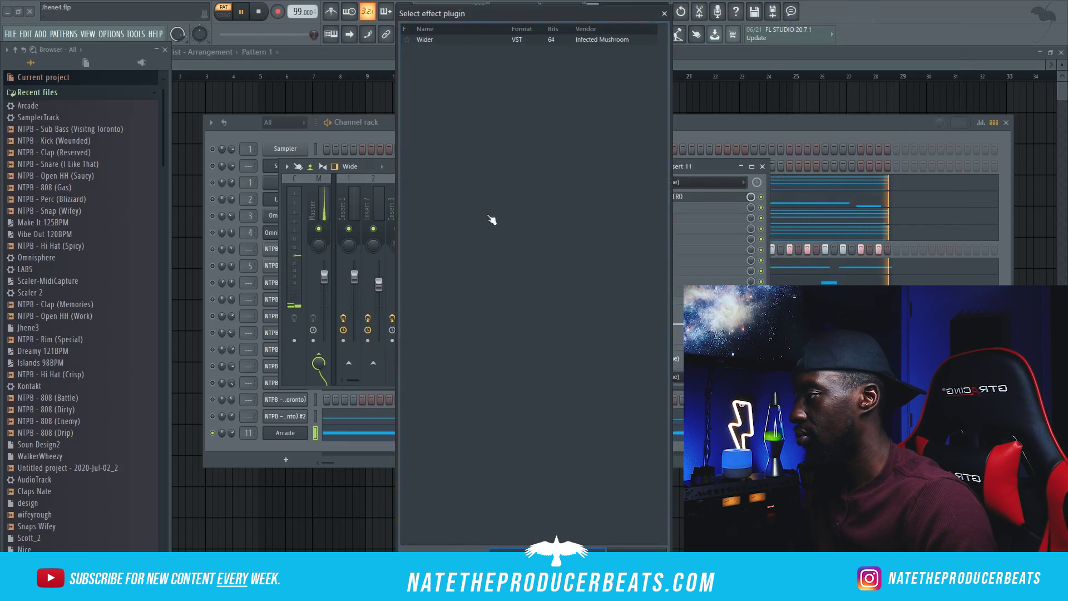
pyautogui.doubleClick(467, 40)
pyautogui.moveTo(283, 129); pyautogui.dragTo(592, 222)
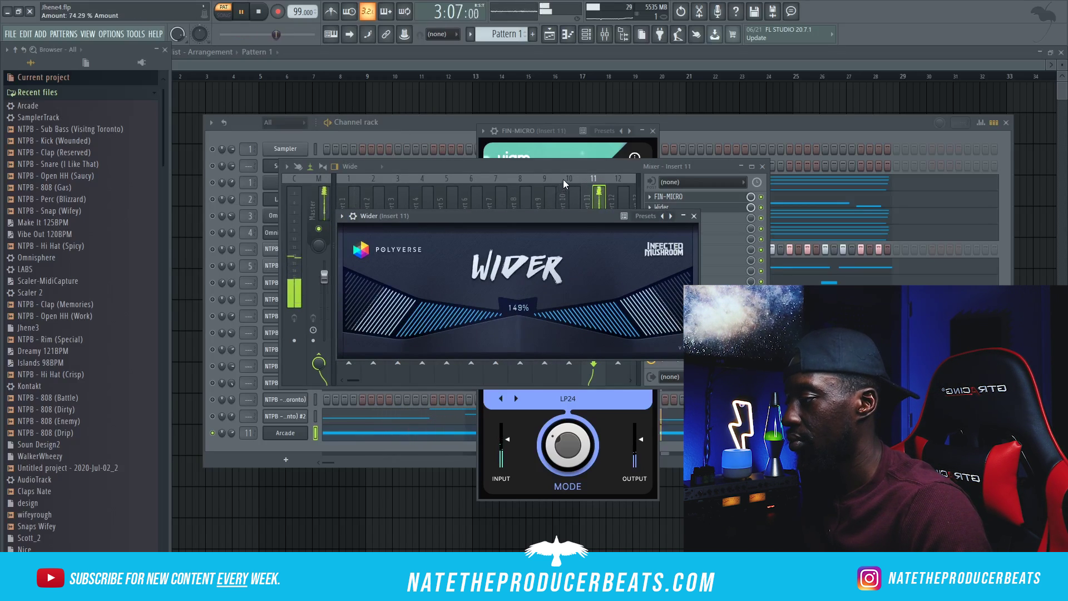
pyautogui.click(696, 216)
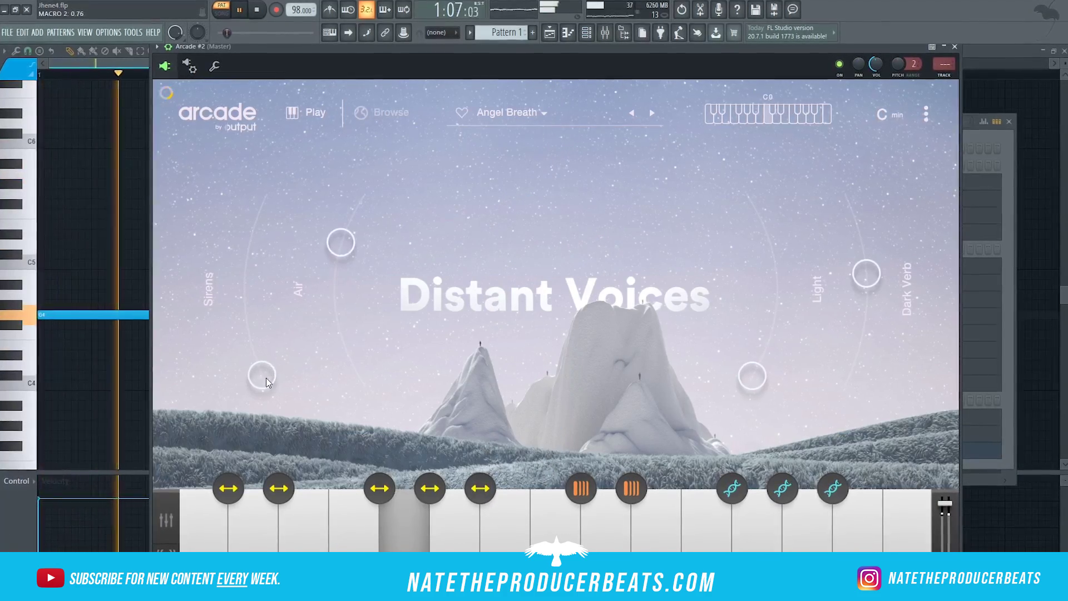
# - Set the Sirens macro to 0.07 and raise the Dark Verb macro in Arcade #2's Angel Breath preset
pyautogui.moveTo(255, 335); pyautogui.dragTo(239, 369)
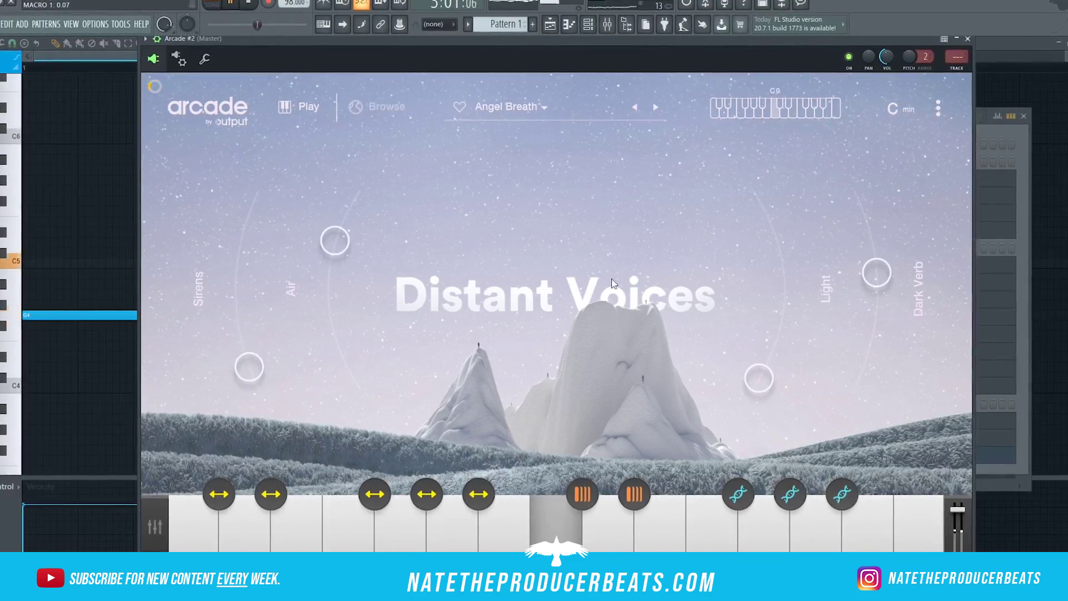
pyautogui.moveTo(873, 290); pyautogui.dragTo(882, 264)
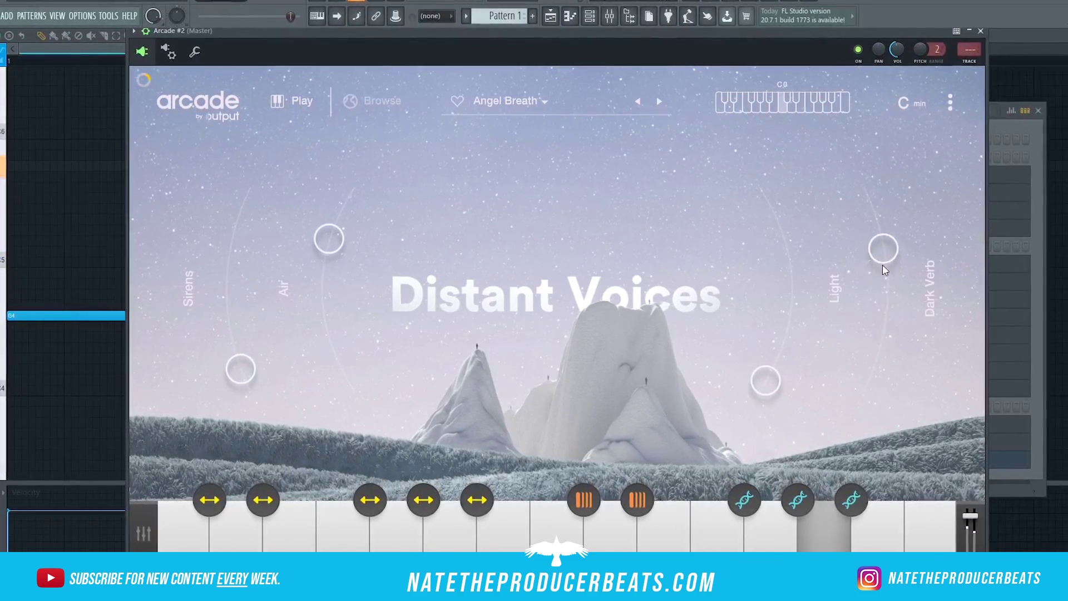
pyautogui.press('F6')
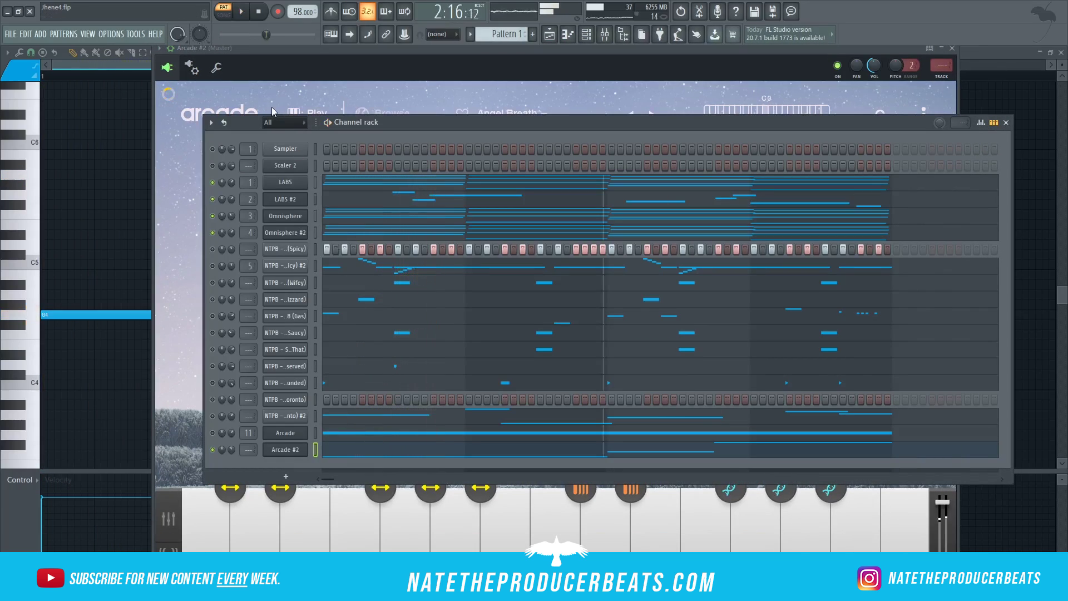
# - Stop playback and clone the Arcade #2 channel as a second instance of the Angel Breath vocal texture
pyautogui.click(254, 11)
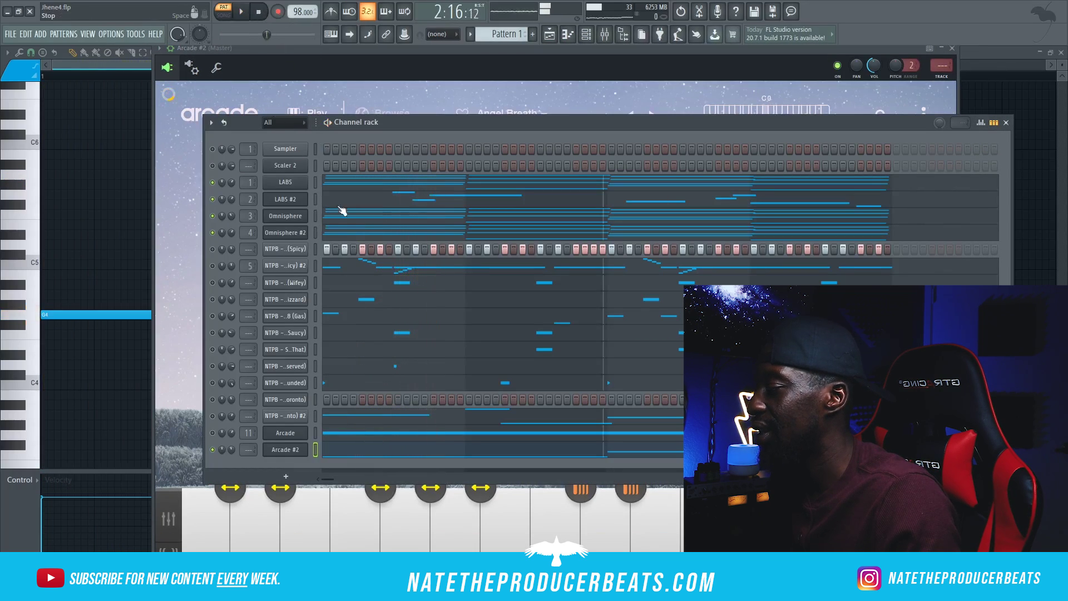
pyautogui.rightClick(288, 456)
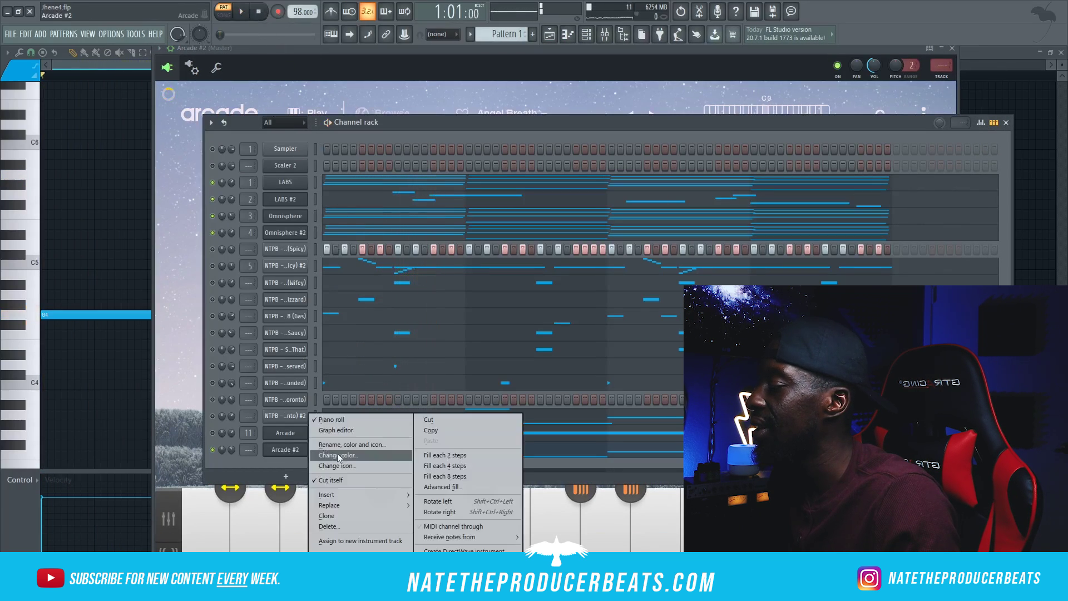
pyautogui.click(349, 521)
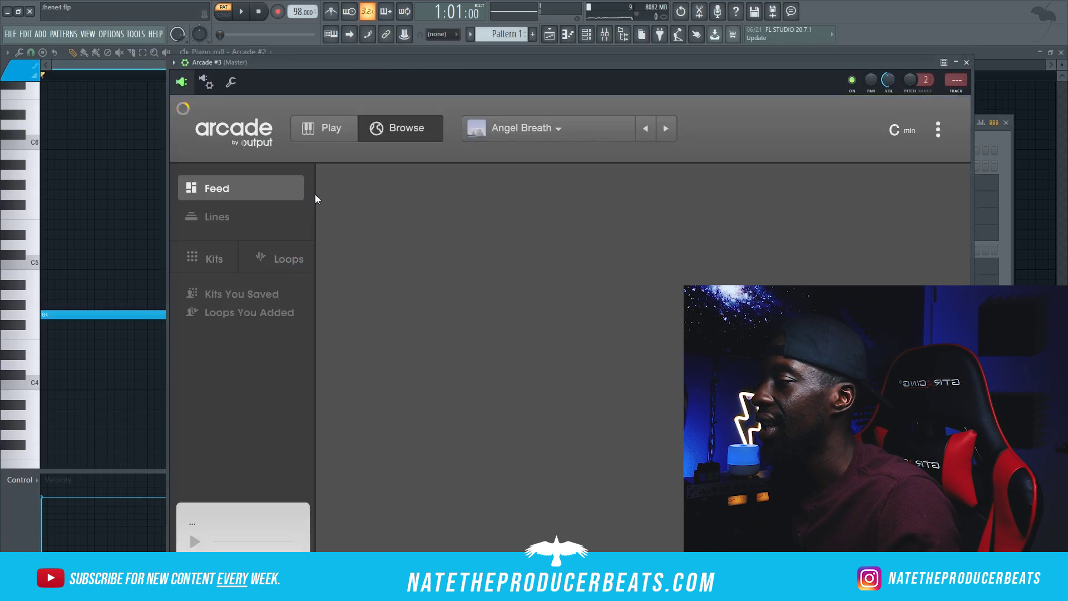
# - Check the Session Key and octave options in Arcade #3 and compare them with Arcade #2's Angel Breath settings
pyautogui.click(906, 129)
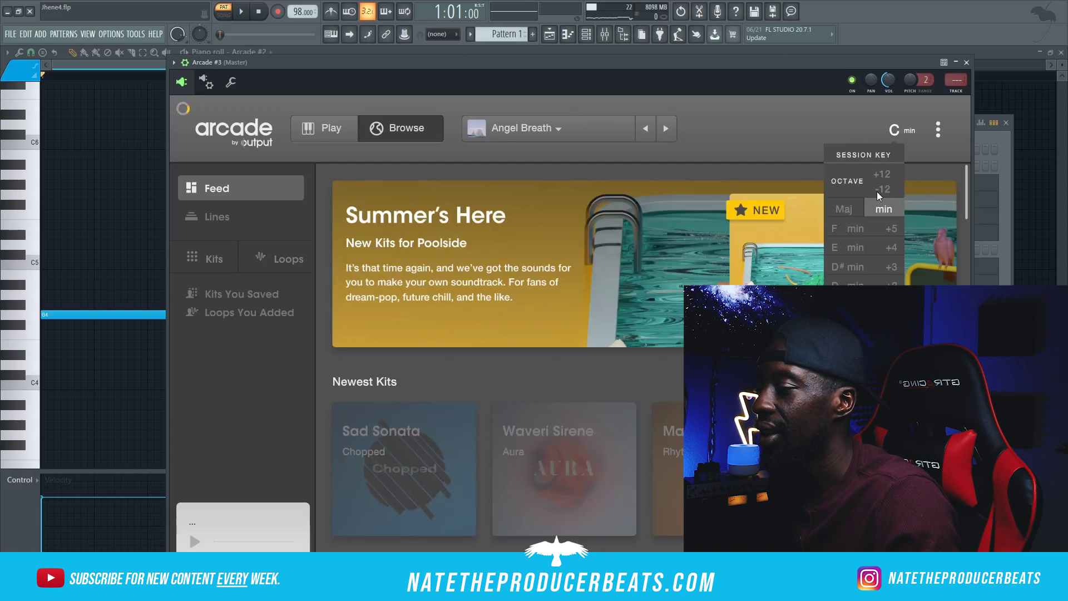
pyautogui.click(1001, 120)
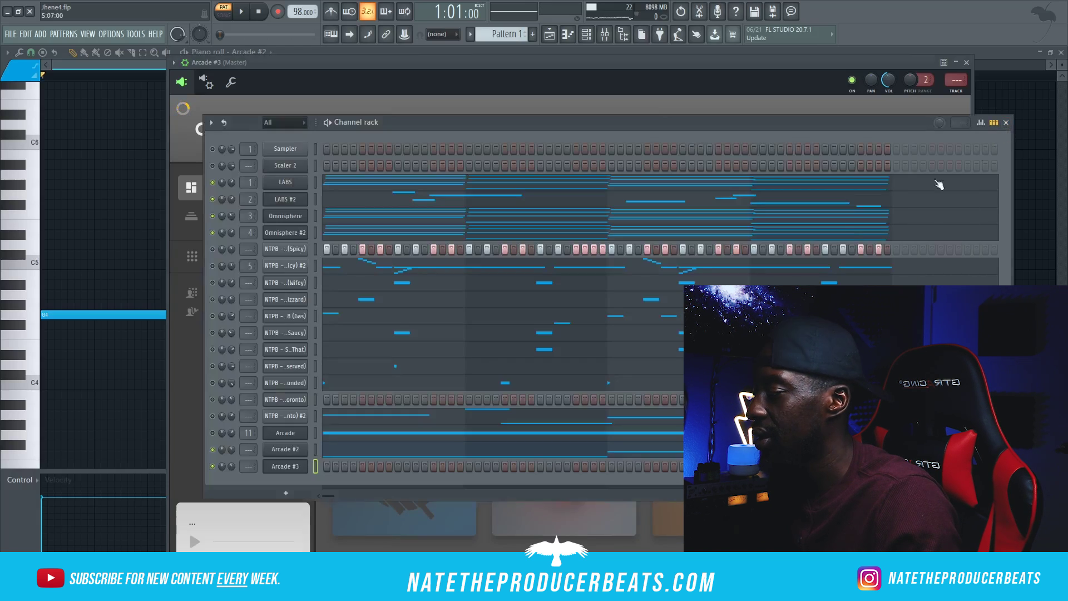
pyautogui.click(290, 451)
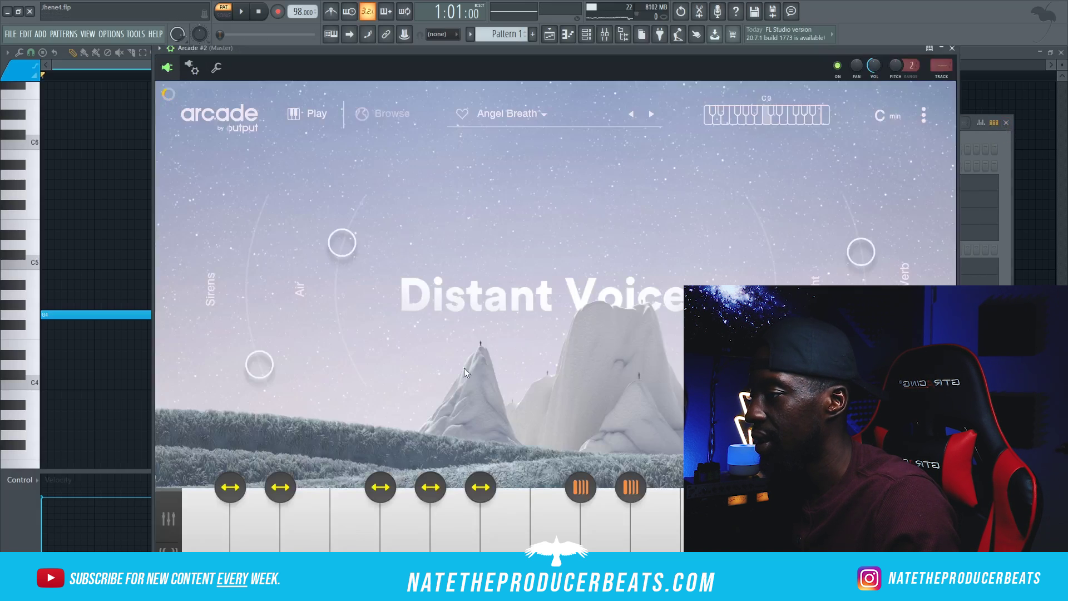
pyautogui.click(1004, 147)
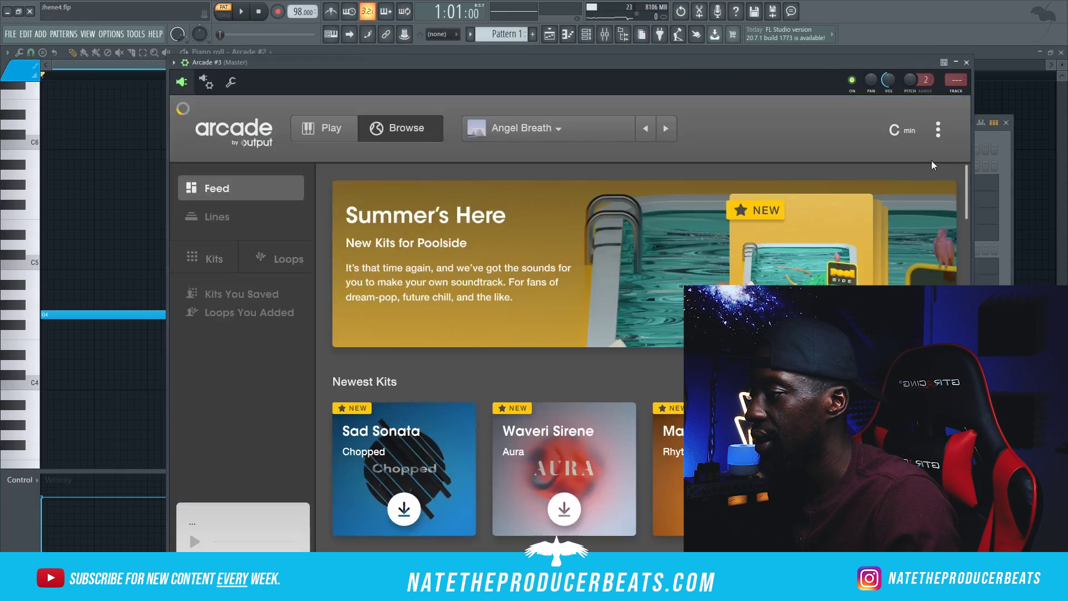
pyautogui.click(910, 134)
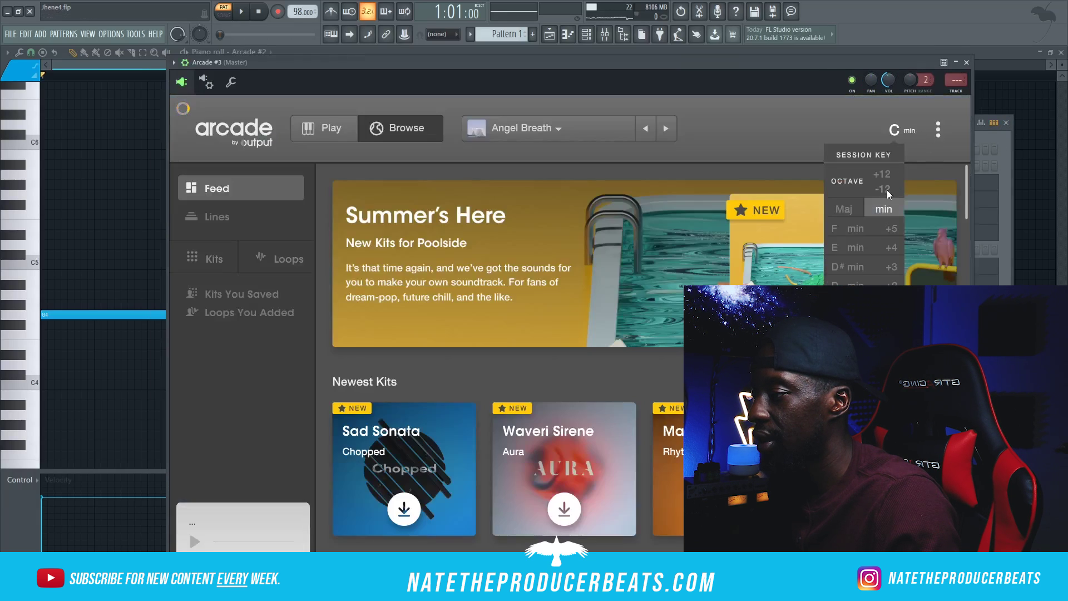
pyautogui.click(982, 144)
# - Copy the notes from the Arcade #2 channel into Arcade #3
pyautogui.rightClick(283, 455)
pyautogui.click(285, 467)
pyautogui.rightClick(284, 467)
pyautogui.click(431, 441)
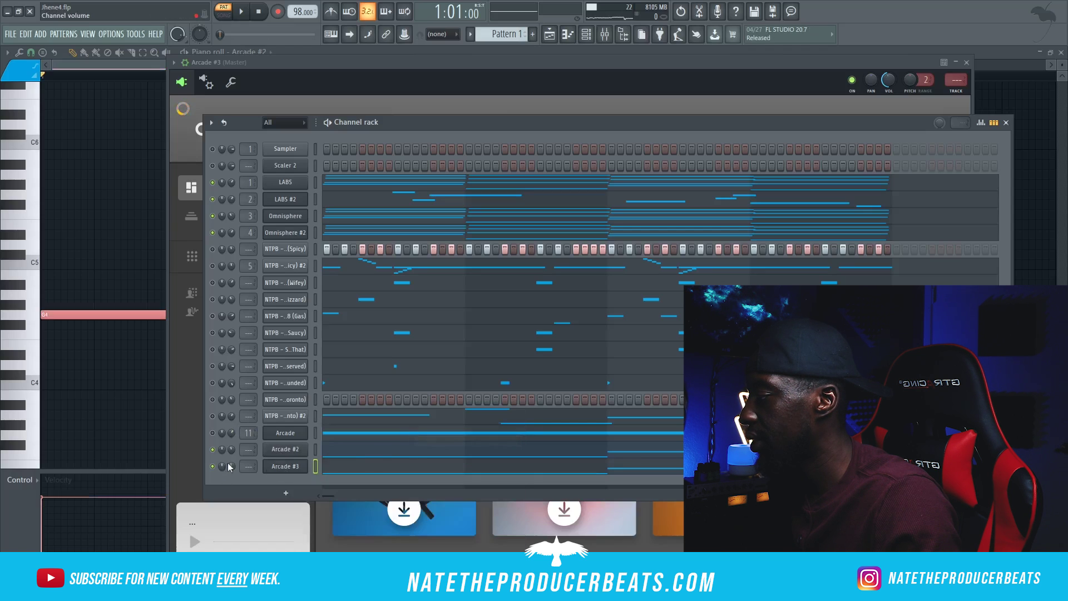
pyautogui.rightClick(212, 466)
pyautogui.click(239, 412)
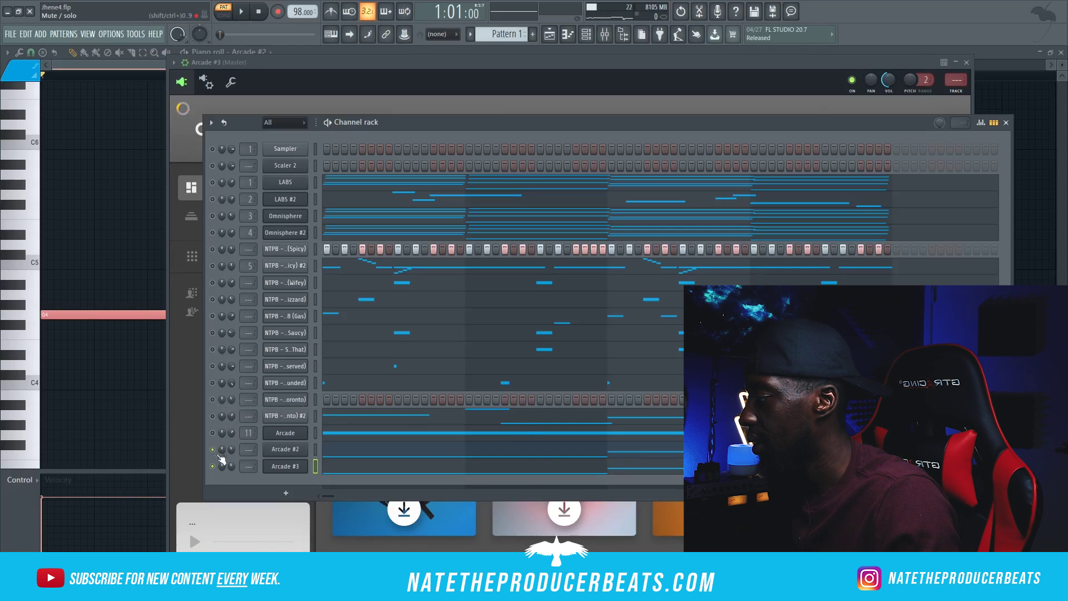
# - With the pattern playing, raise the low-cut band of Fruity Parametric EQ 2 on Insert 12 to just below 200 Hz
pyautogui.press('space')
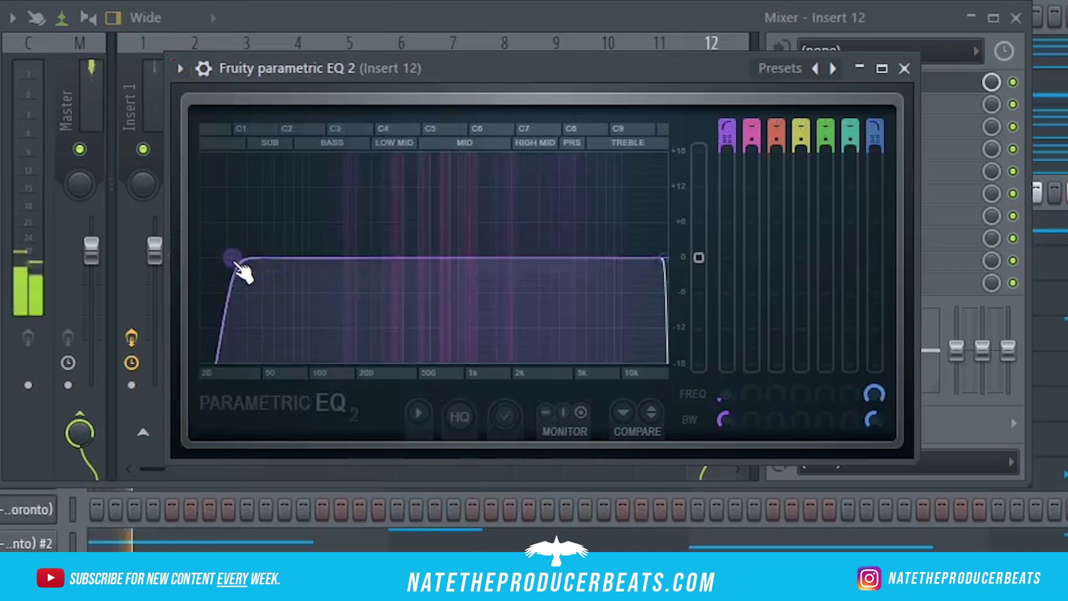
pyautogui.moveTo(236, 261); pyautogui.dragTo(299, 256)
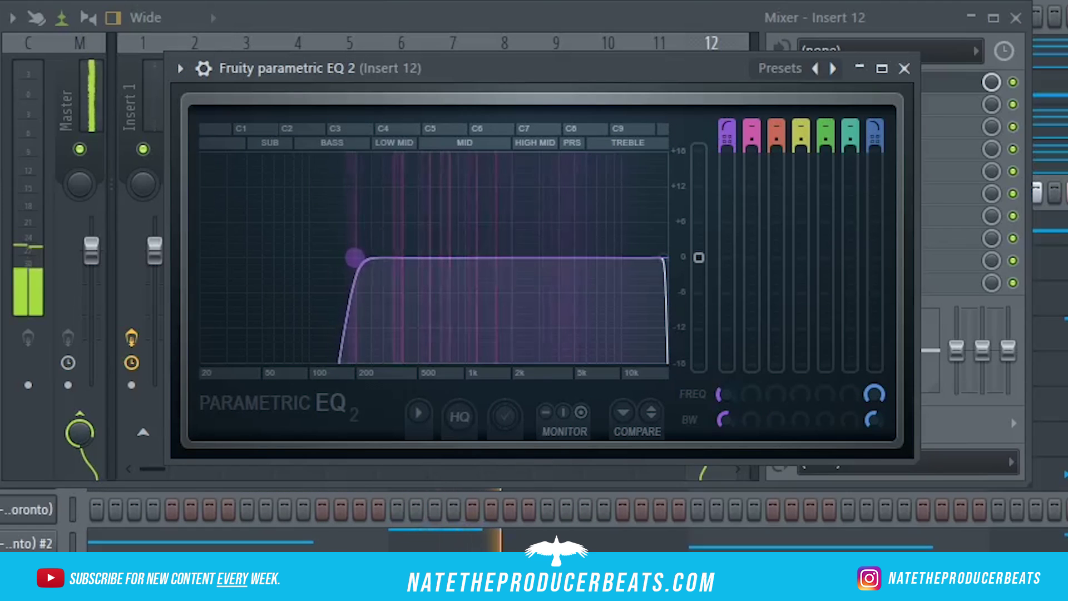
pyautogui.moveTo(353, 257); pyautogui.dragTo(359, 257)
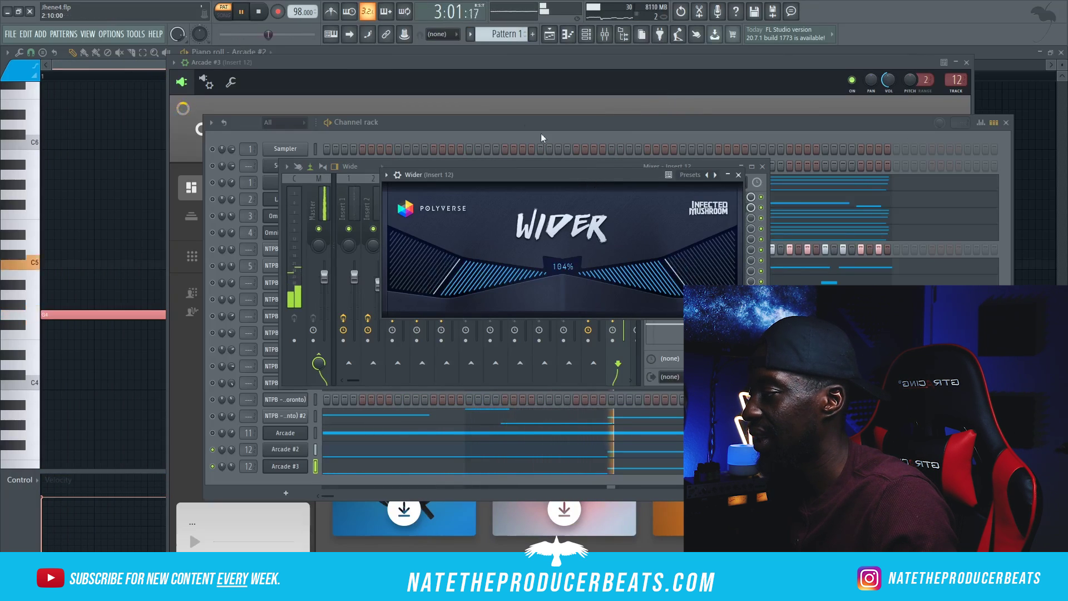
pyautogui.click(492, 121)
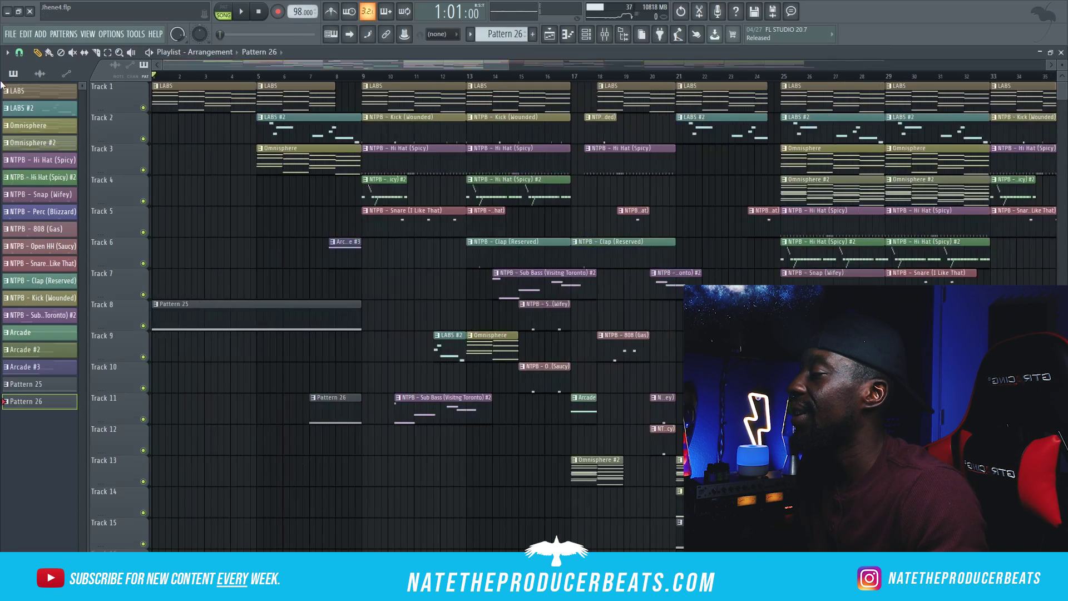
# - Review Pattern 25's intro layer by inspecting the Omnisphere #4 and #5 patches and Fruity Reeverb 2 on Insert 27
pyautogui.scroll(3, 175, 86)
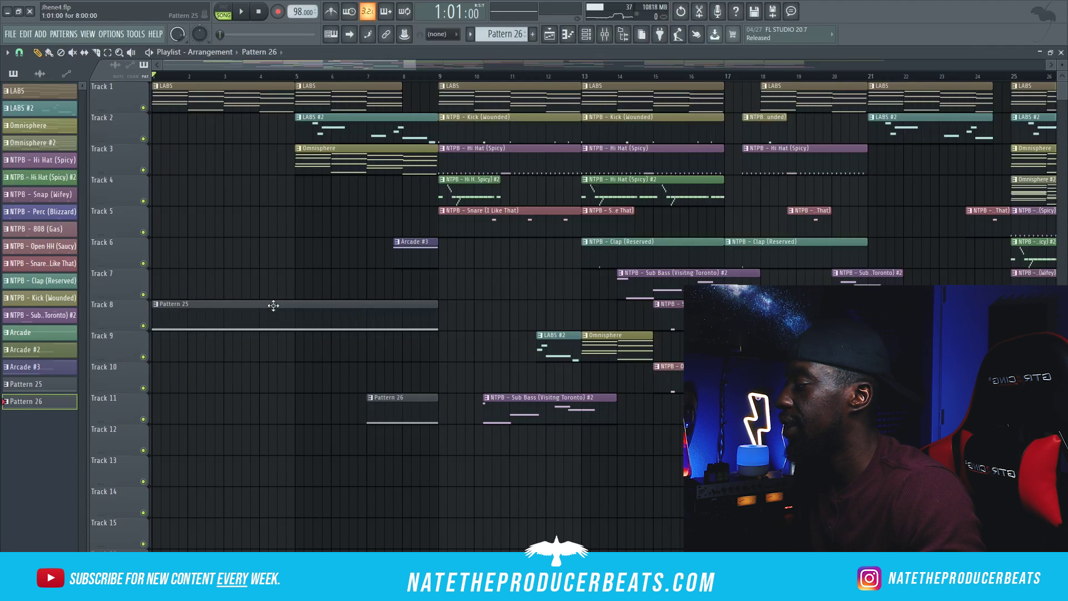
pyautogui.click(589, 38)
pyautogui.click(217, 433)
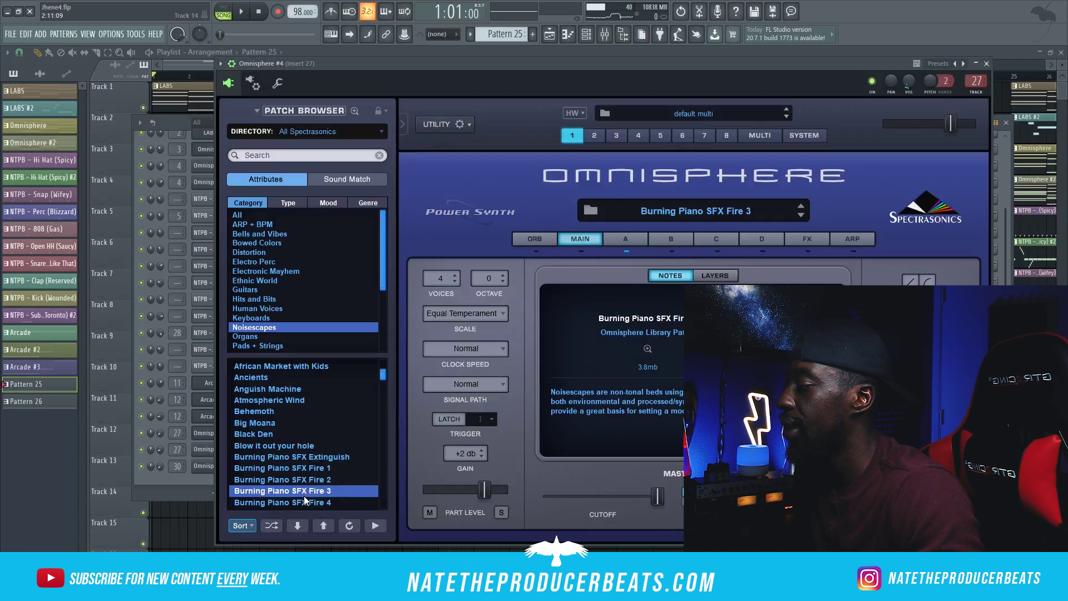
pyautogui.click(191, 452)
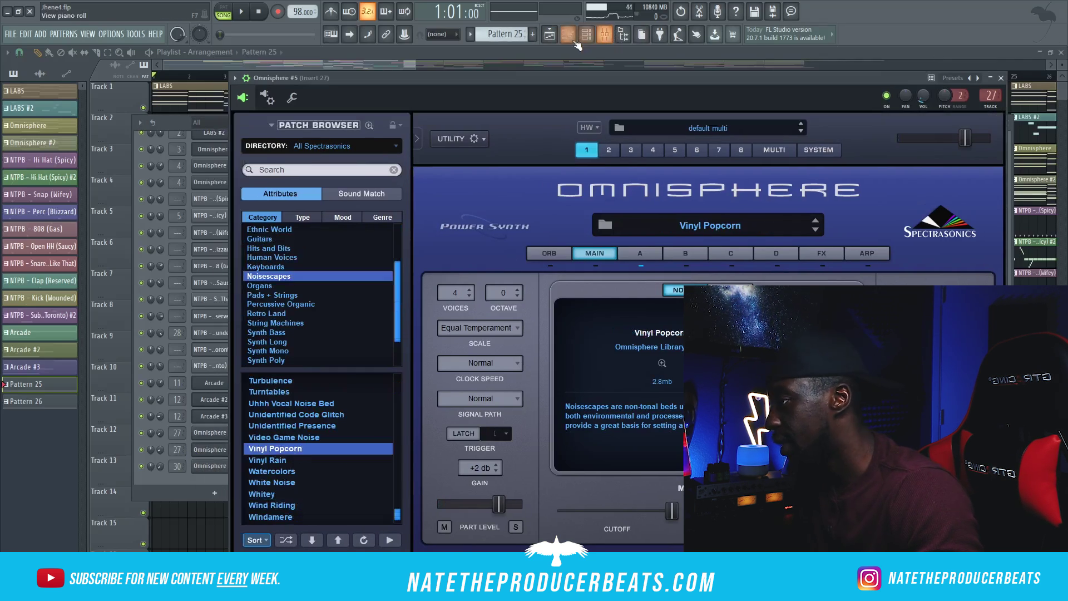
pyautogui.click(617, 37)
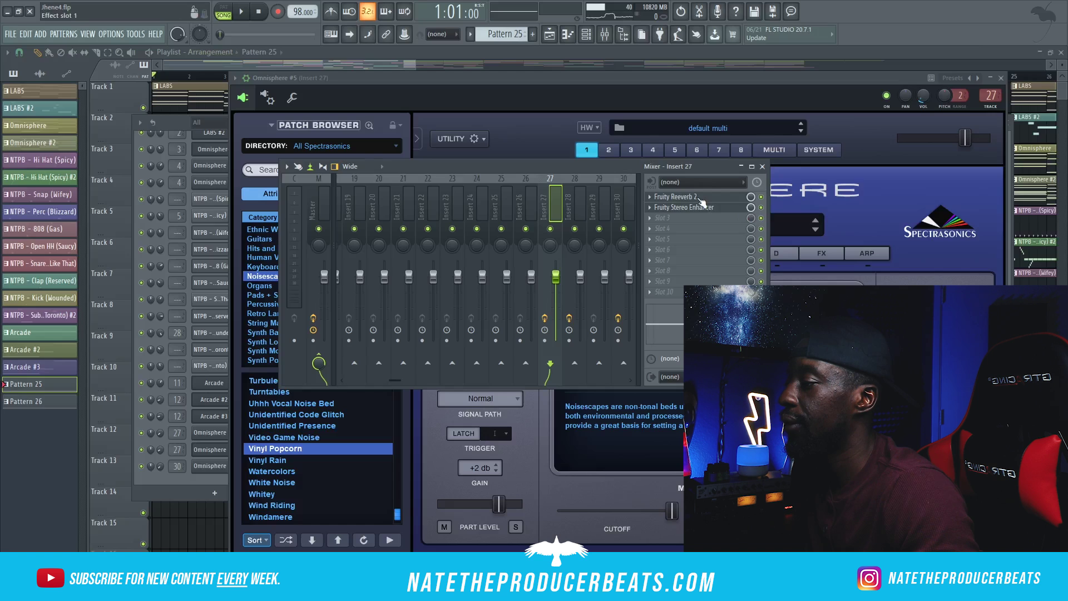
pyautogui.click(680, 197)
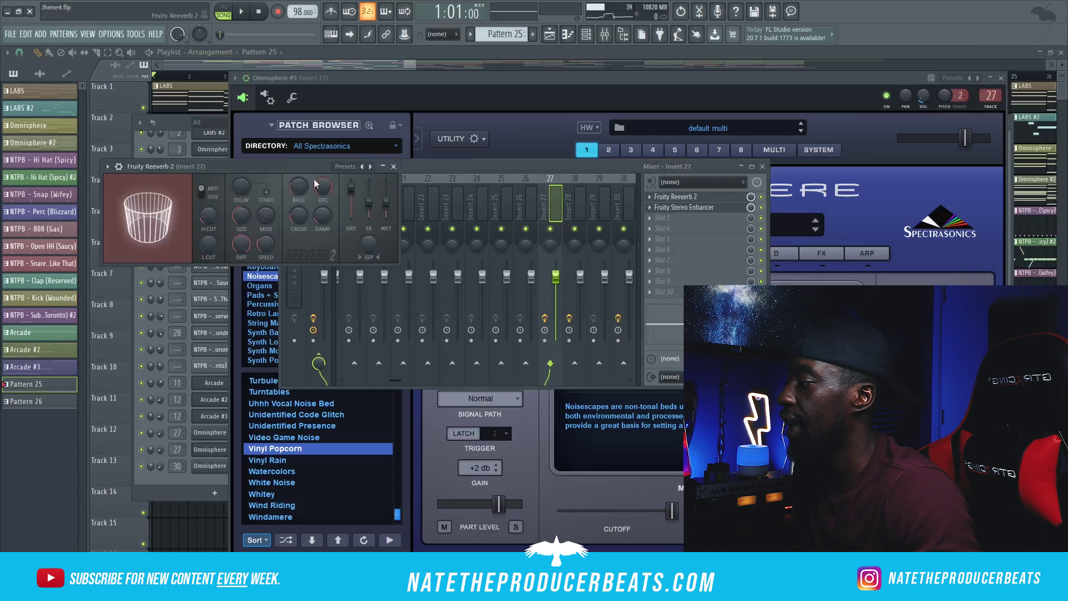
pyautogui.click(191, 66)
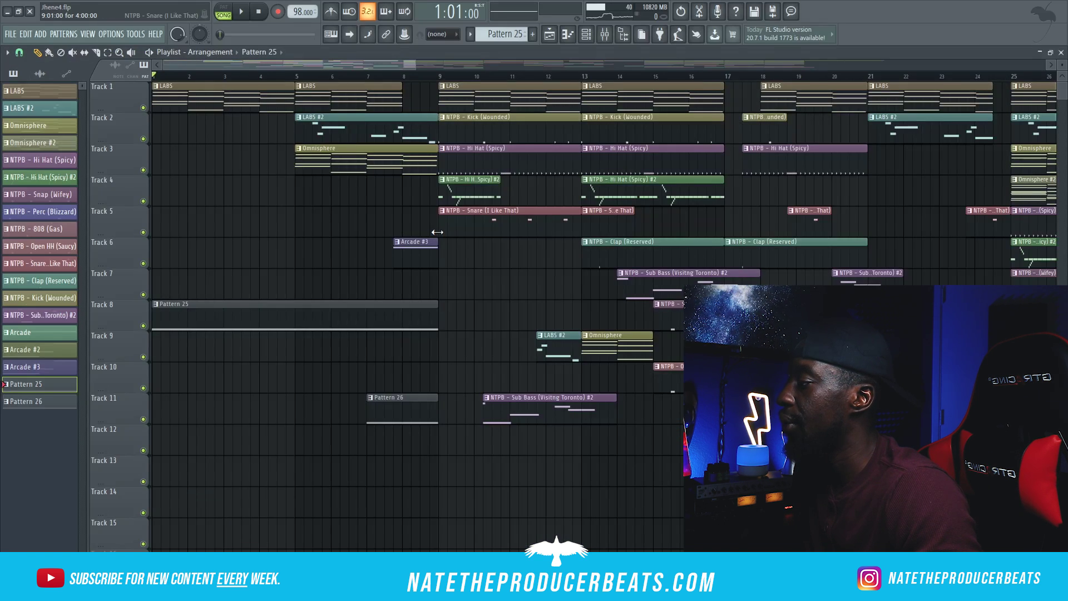
# - Review the playlist around bars 5 to 9 and inspect the Omnisphere #6 instrument used in Pattern 26
pyautogui.scroll(-2, 437, 232)
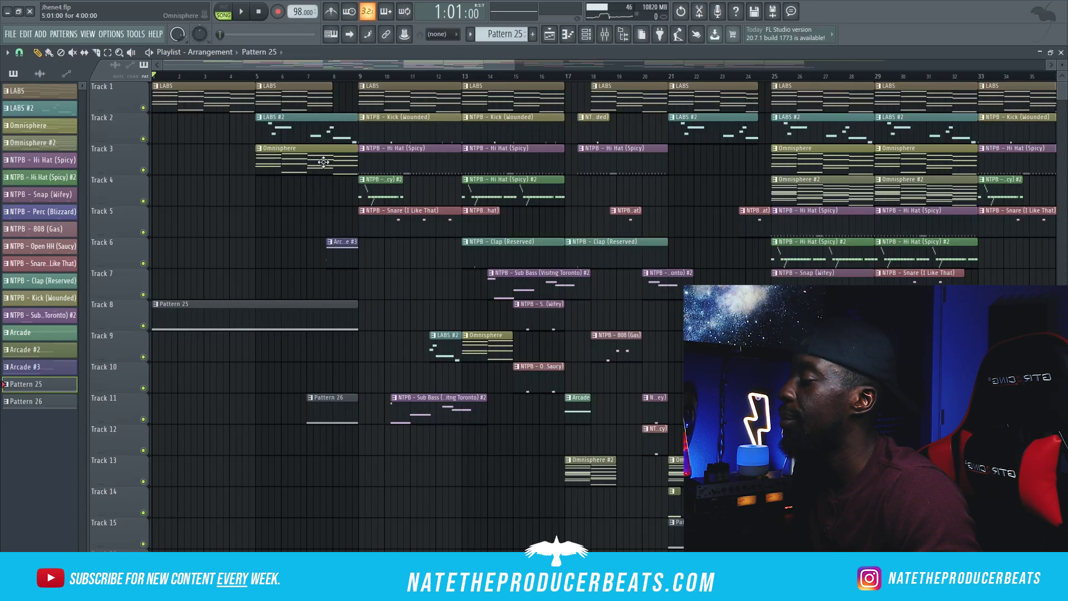
pyautogui.scroll(2, 390, 246)
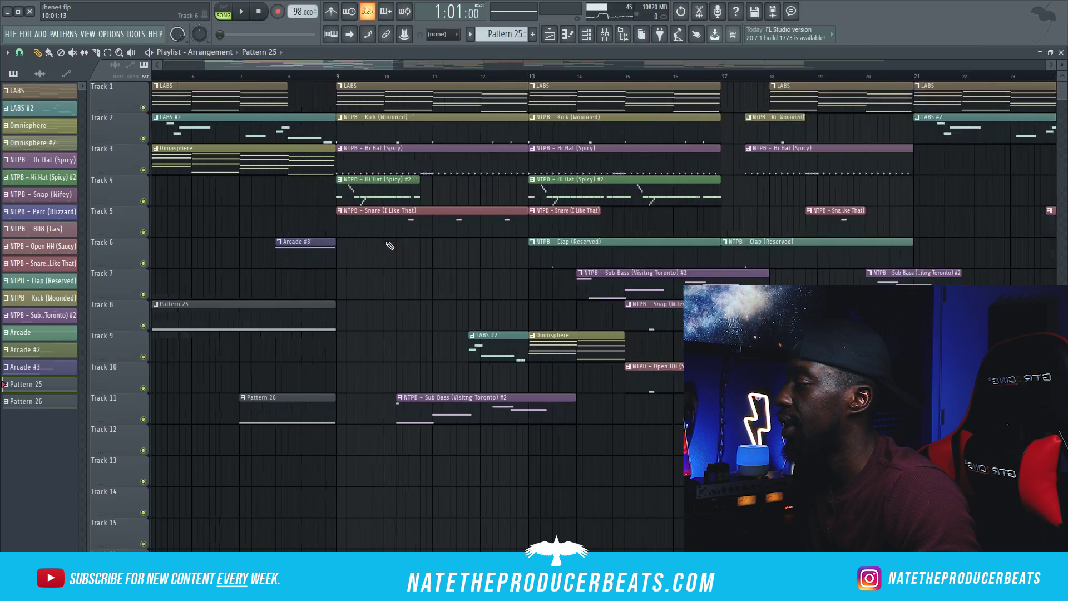
pyautogui.moveTo(273, 61); pyautogui.dragTo(249, 62)
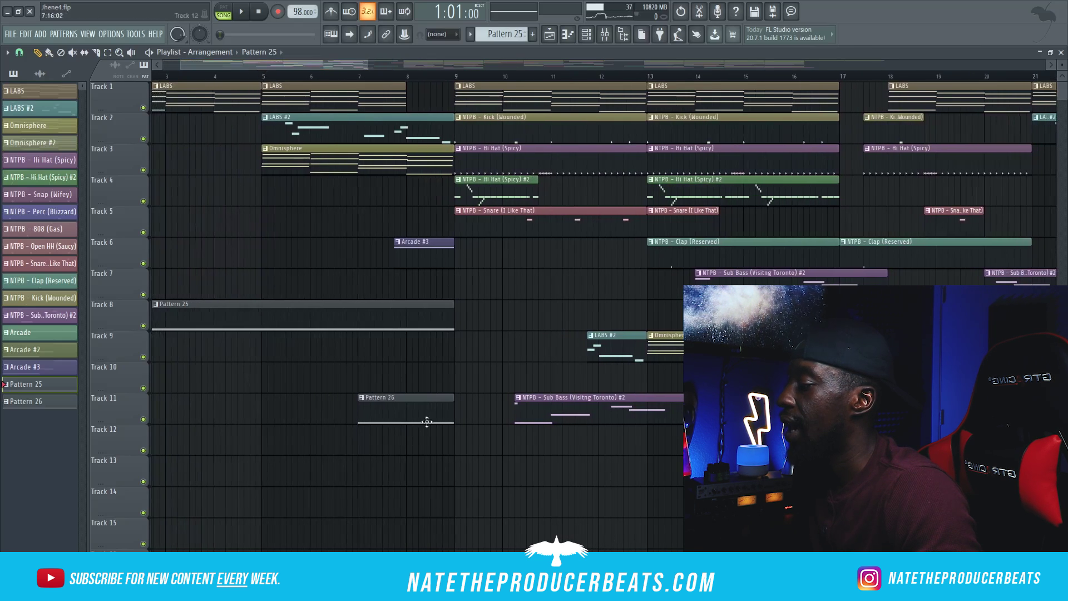
pyautogui.click(55, 406)
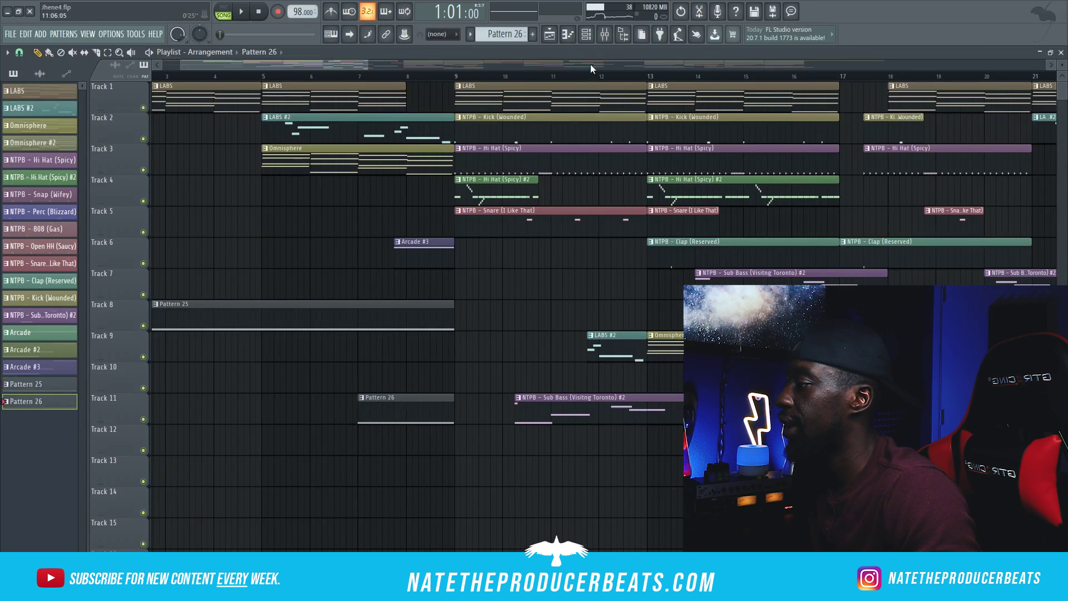
pyautogui.click(584, 35)
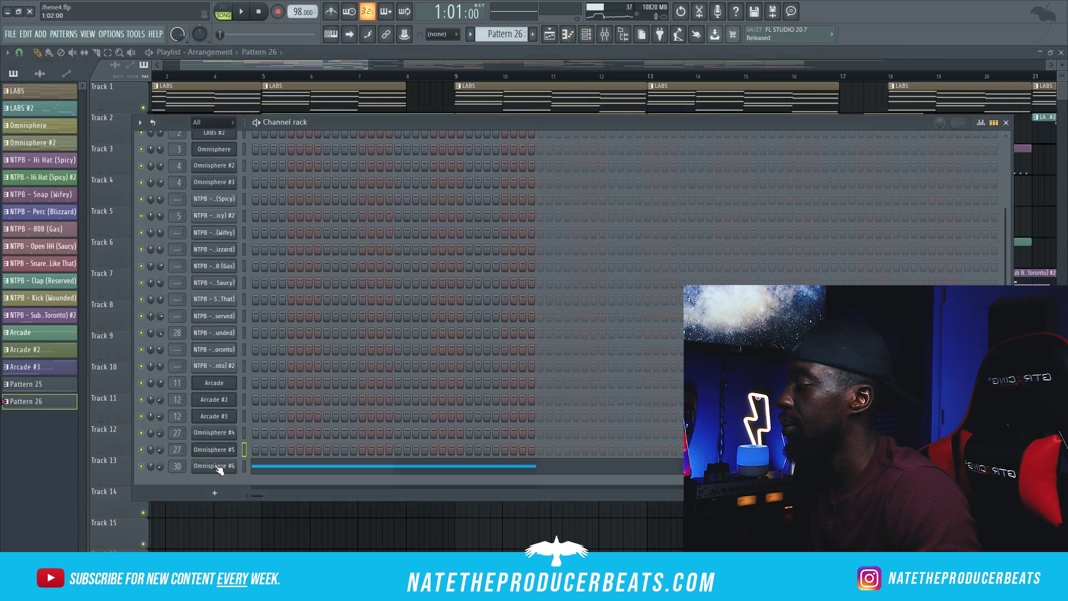
pyautogui.click(218, 467)
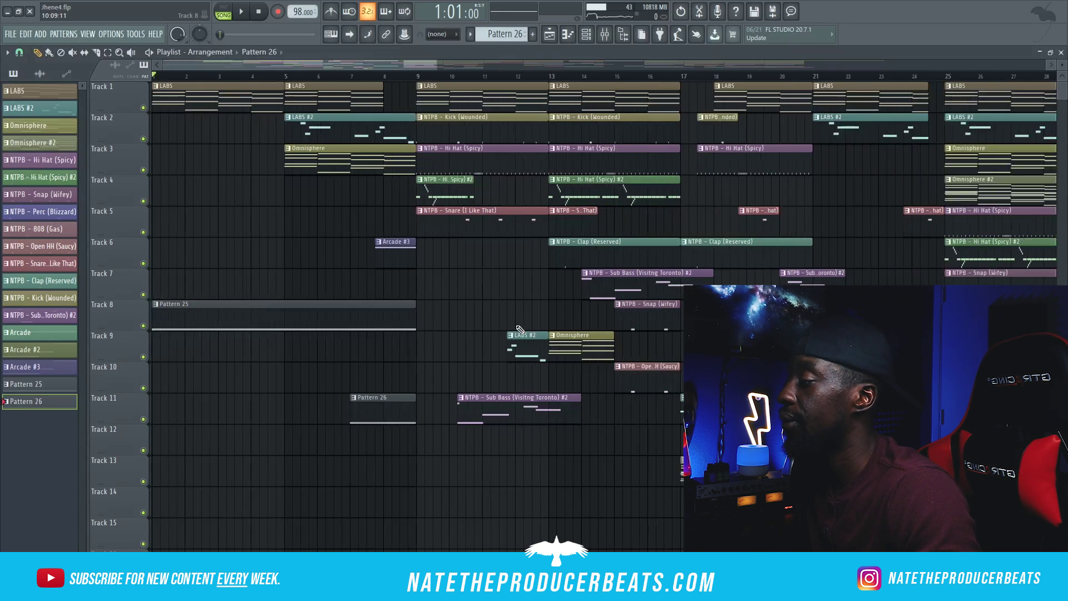
# - Examine the playlist arrangement from bar 9 through the breakdown at bar 21 and the full section starting at bar 25
pyautogui.scroll(-3, 462, 208)
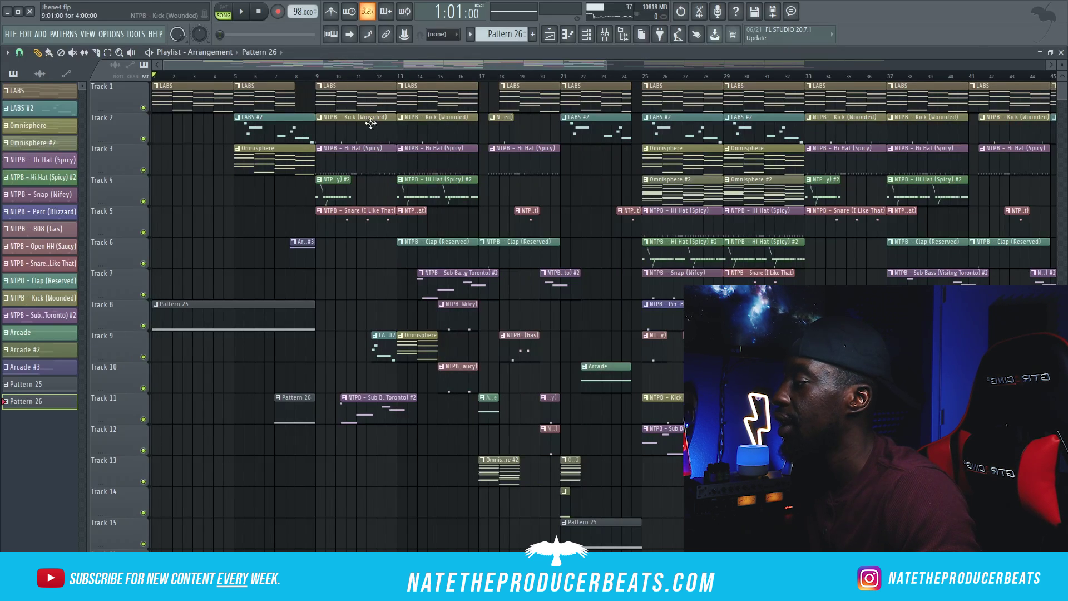
pyautogui.keyDown('ctrl'); pyautogui.scroll(2, 358, 99); pyautogui.keyUp('ctrl')
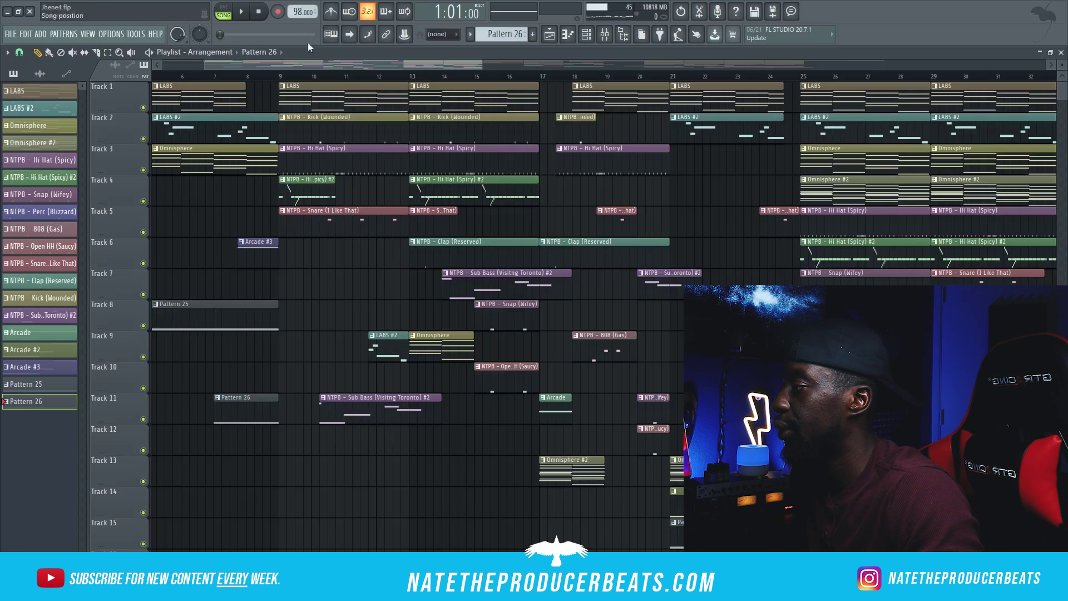
pyautogui.moveTo(355, 59); pyautogui.dragTo(412, 69)
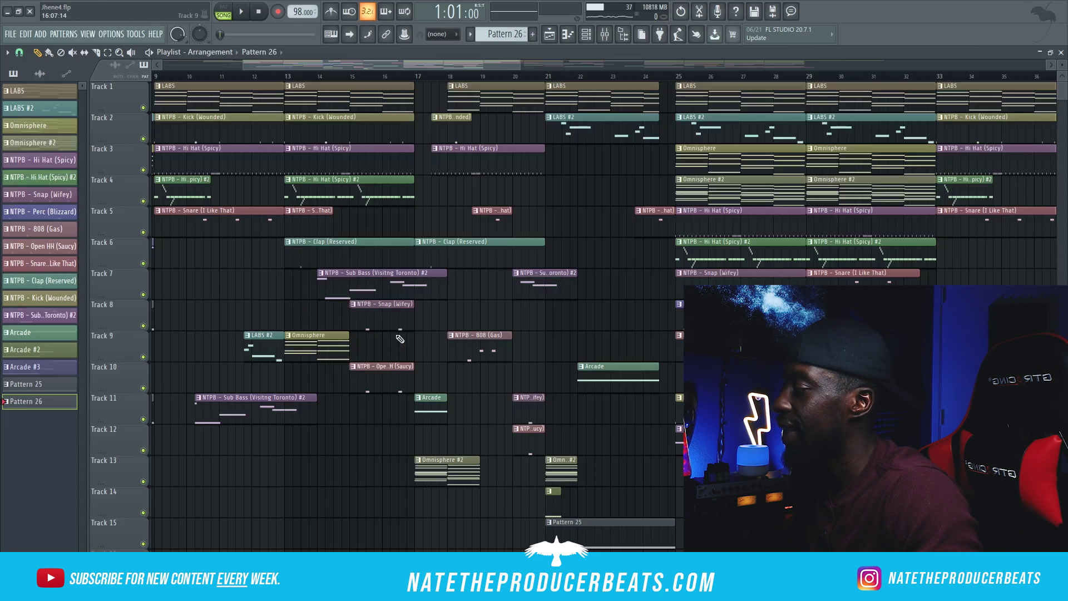
pyautogui.scroll(-2, 396, 317)
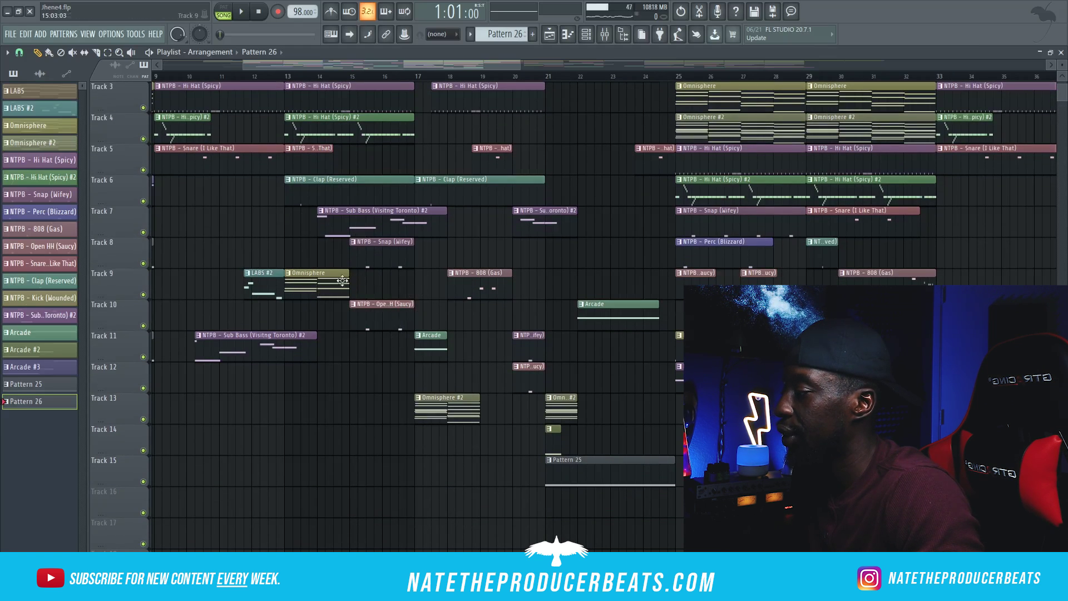
pyautogui.moveTo(438, 66); pyautogui.dragTo(488, 79)
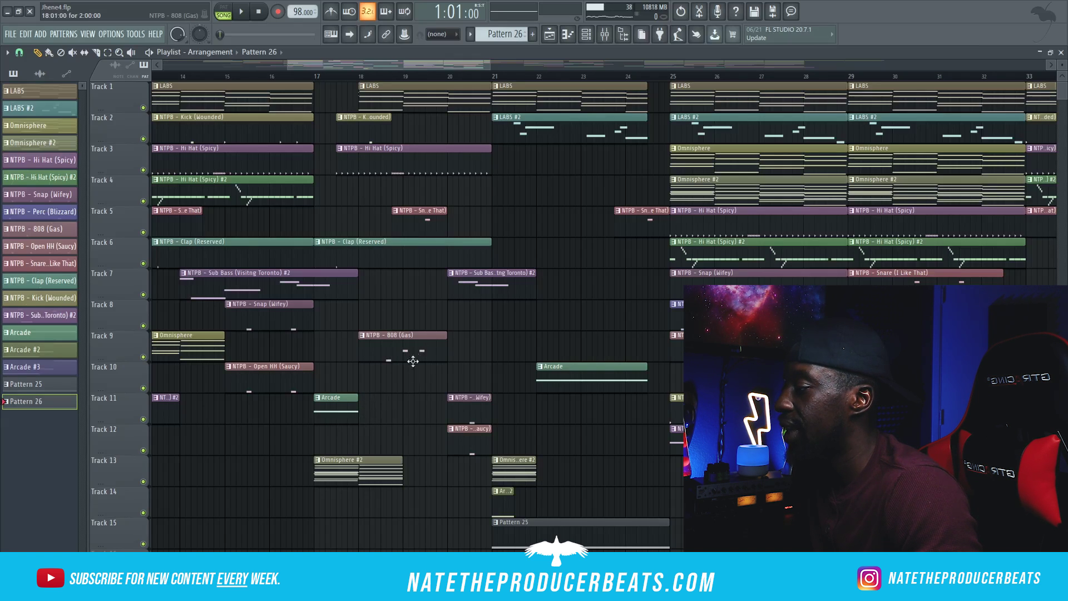
pyautogui.keyDown('ctrl'); pyautogui.scroll(3, 420, 357); pyautogui.keyUp('ctrl')
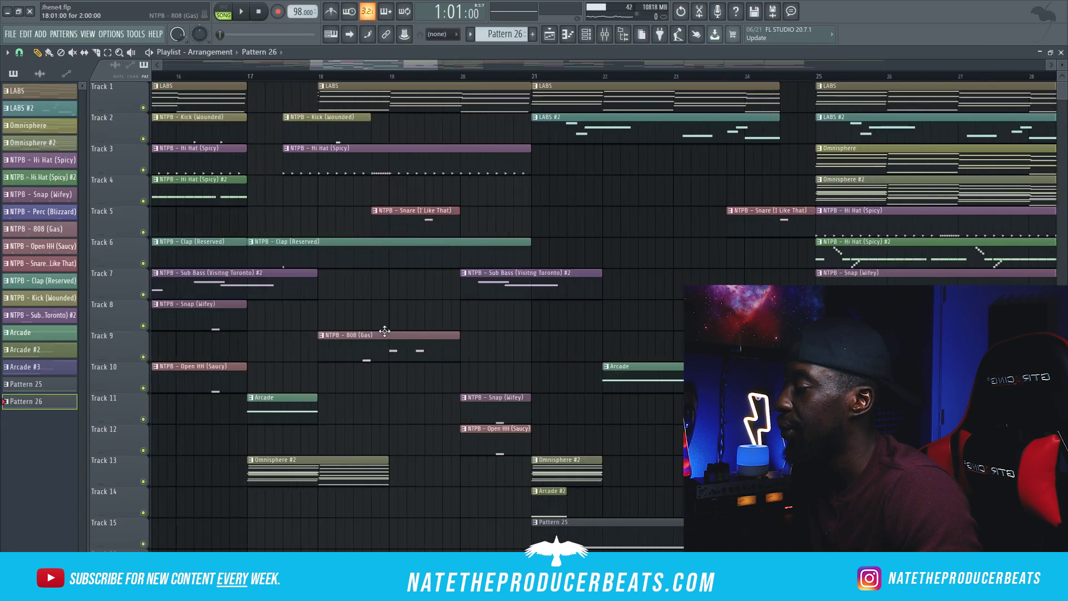
pyautogui.keyDown('ctrl'); pyautogui.scroll(-3, 439, 128); pyautogui.keyUp('ctrl')
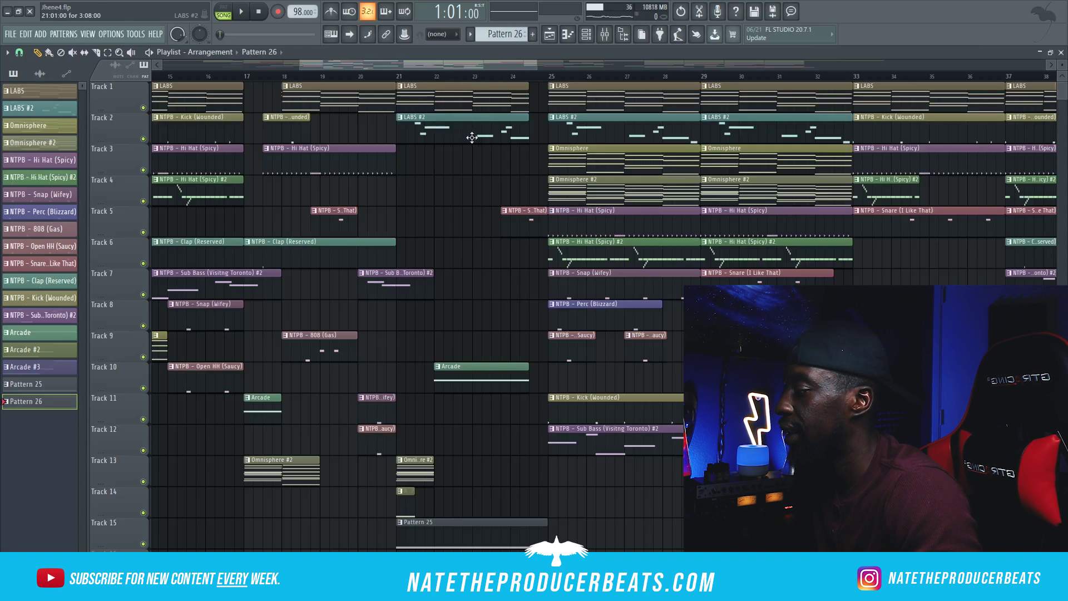
pyautogui.scroll(-2, 532, 192)
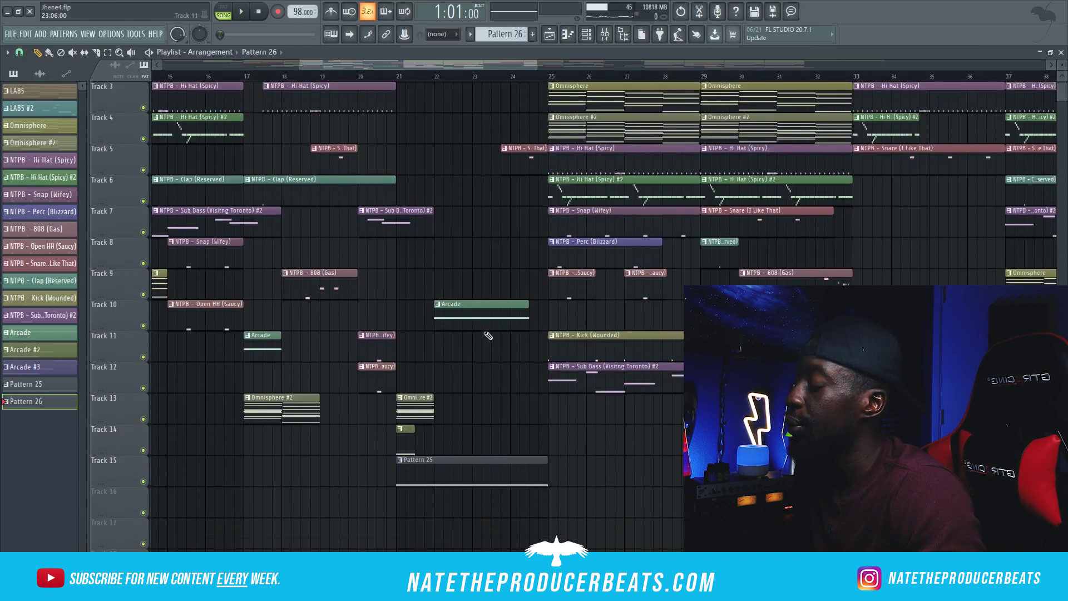
pyautogui.scroll(2, 413, 411)
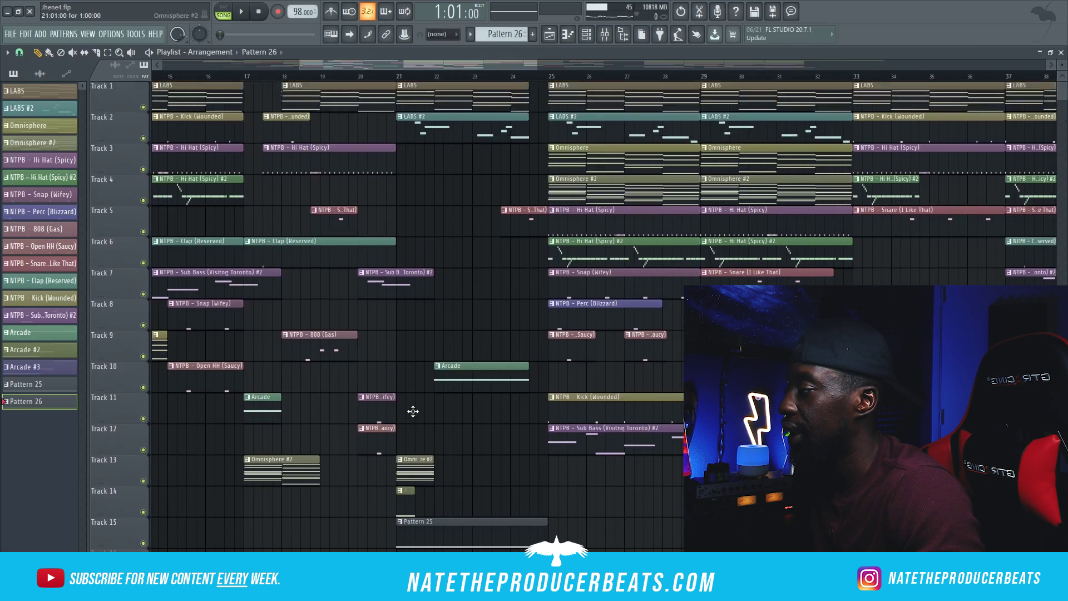
# - Examine the playlist clips in the bar 21 breakdown and the full section from bar 25 to bar 33 across all tracks
pyautogui.scroll(-3, 417, 398)
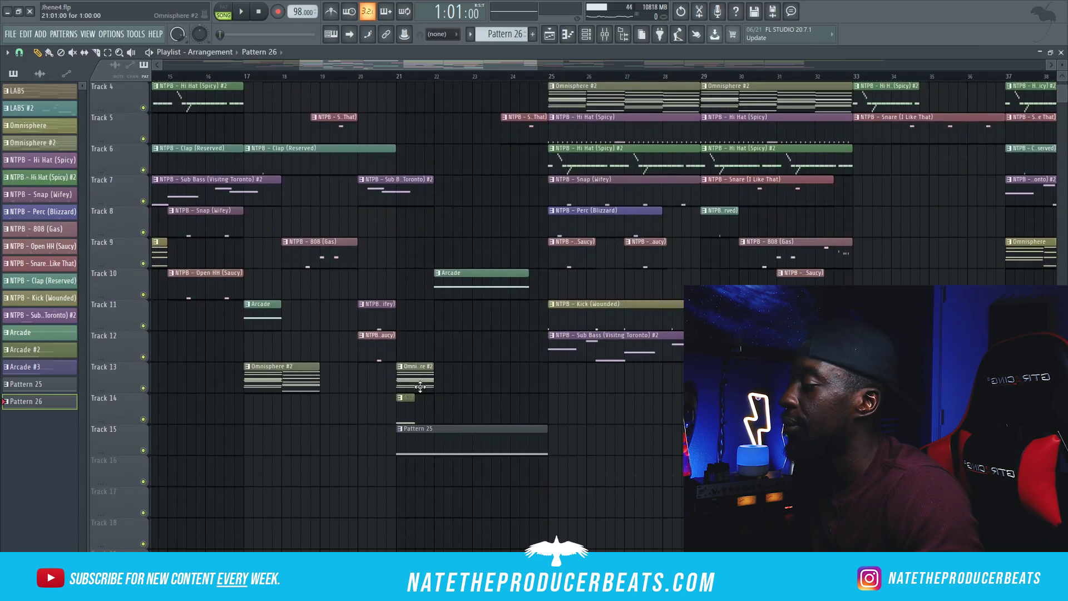
pyautogui.scroll(2, 420, 391)
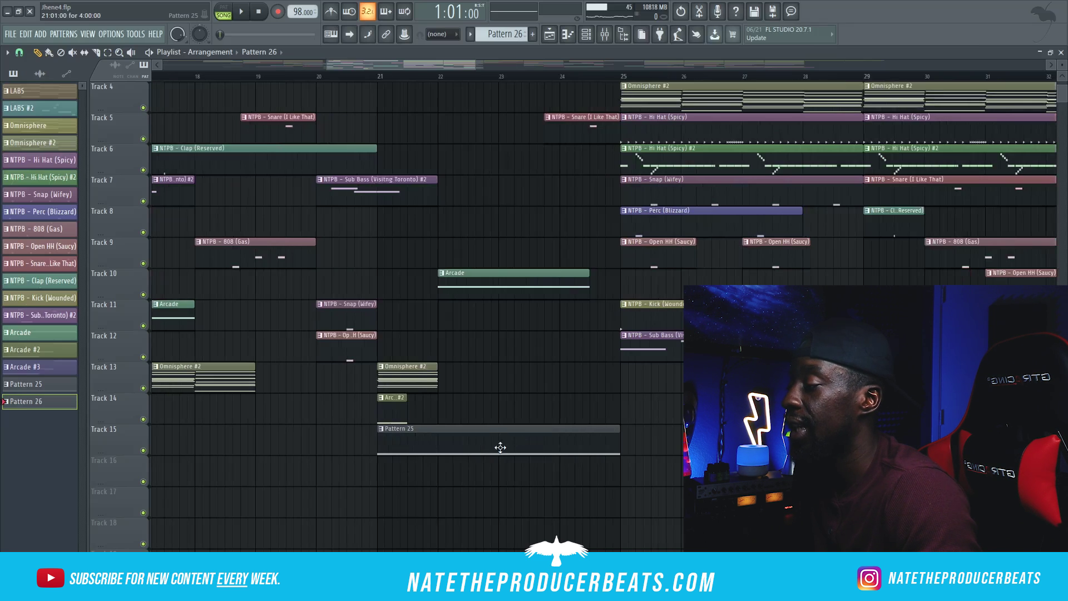
pyautogui.scroll(-5, 500, 447)
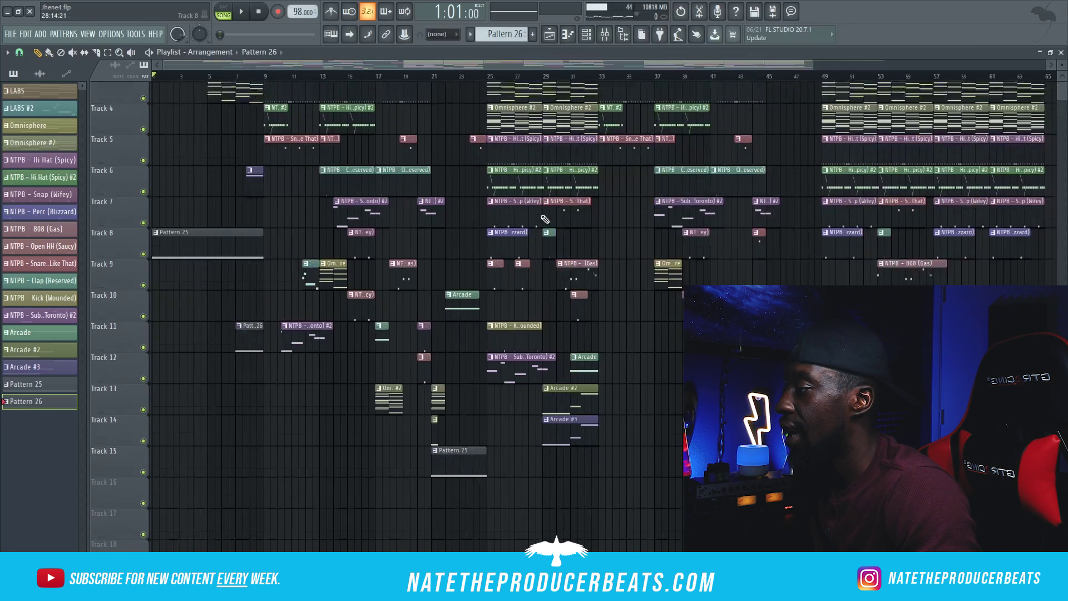
pyautogui.scroll(3, 545, 219)
pyautogui.scroll(5, 545, 218)
pyautogui.moveTo(322, 67); pyautogui.dragTo(295, 77)
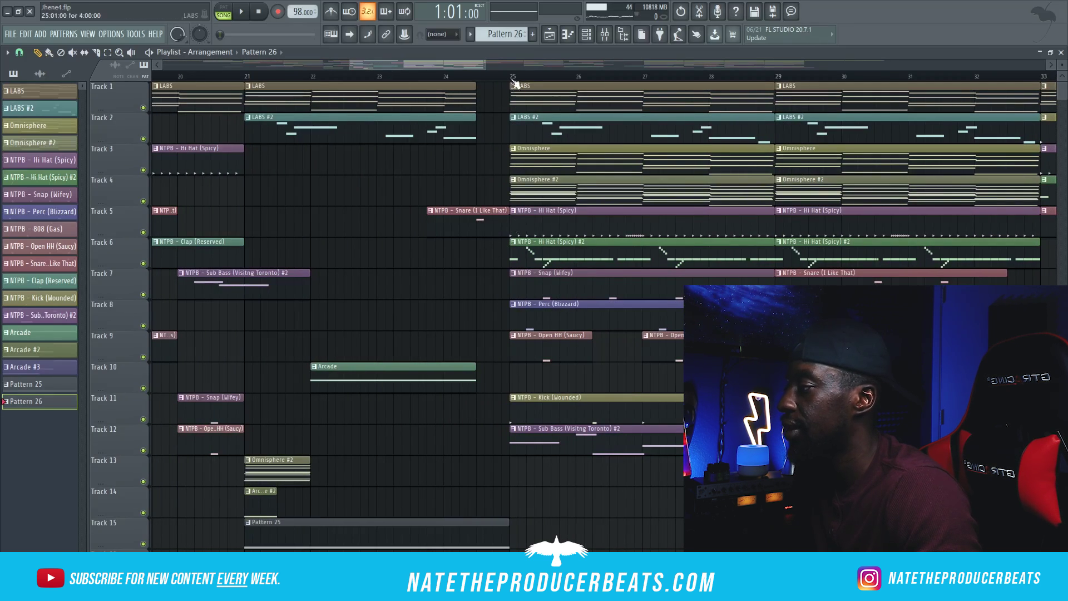
pyautogui.click(475, 66)
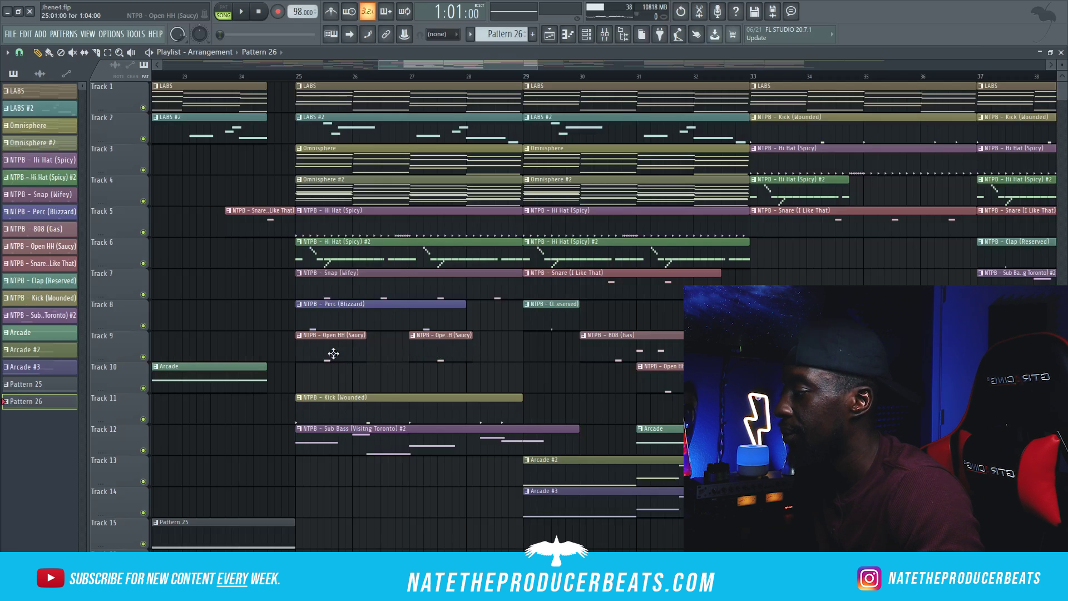
pyautogui.scroll(-1, 334, 354)
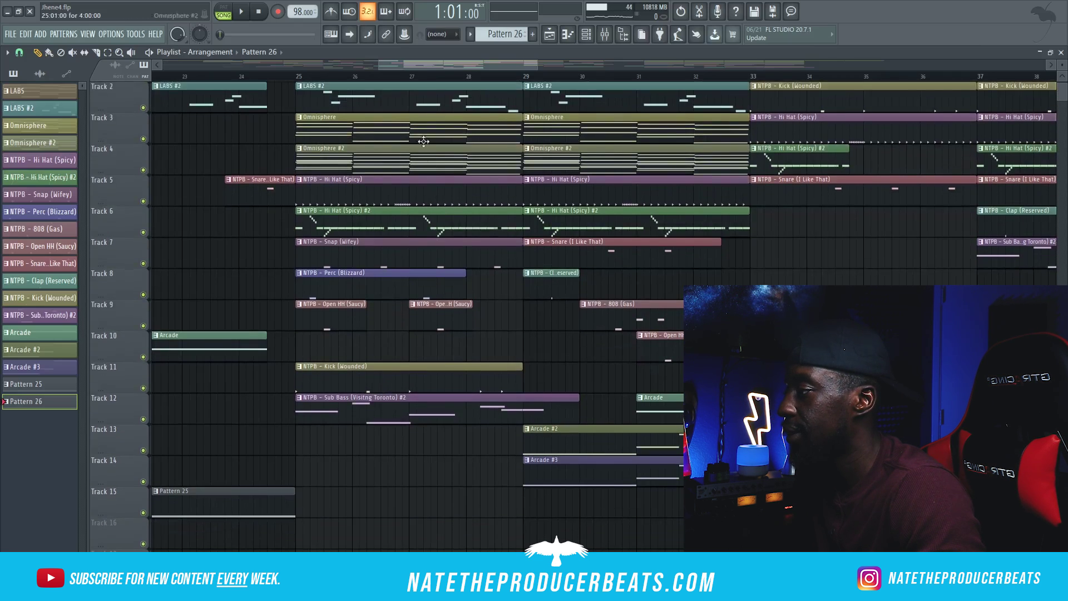
pyautogui.moveTo(442, 66); pyautogui.dragTo(484, 68)
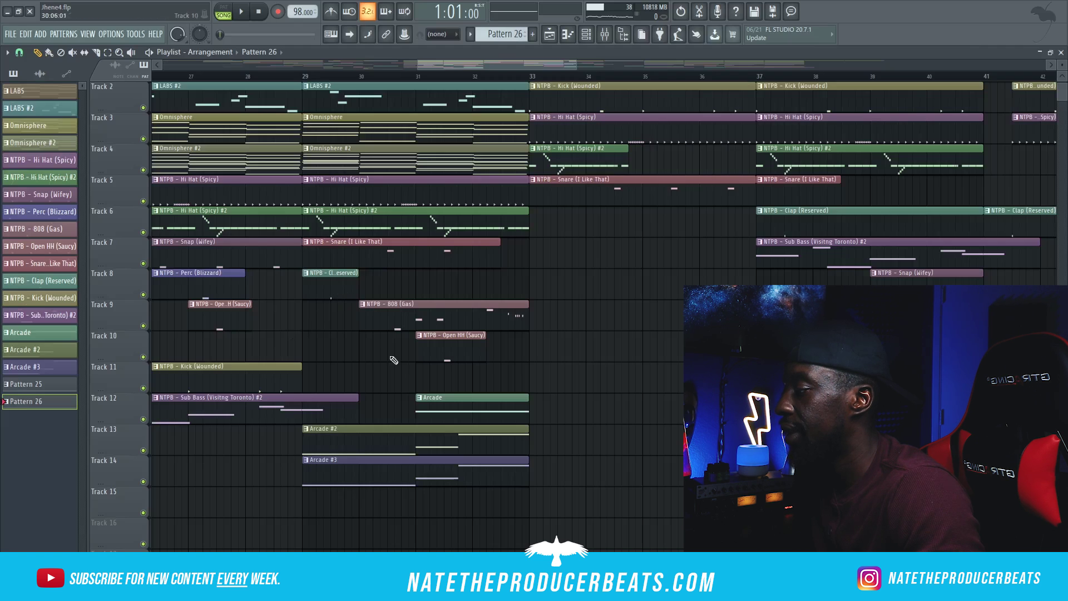
pyautogui.scroll(-1, 420, 385)
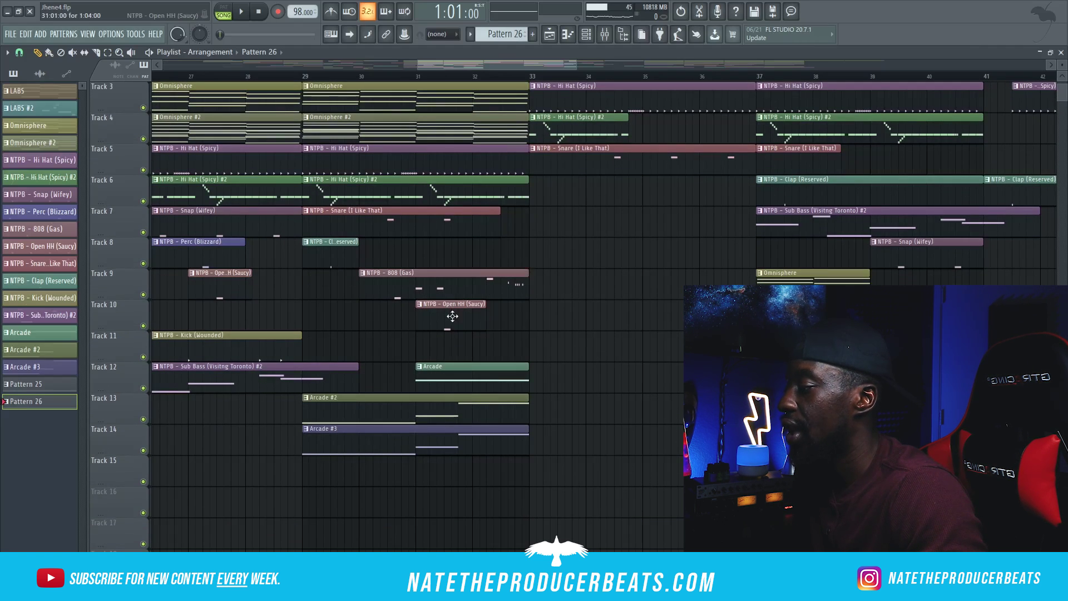
pyautogui.scroll(-1, 461, 354)
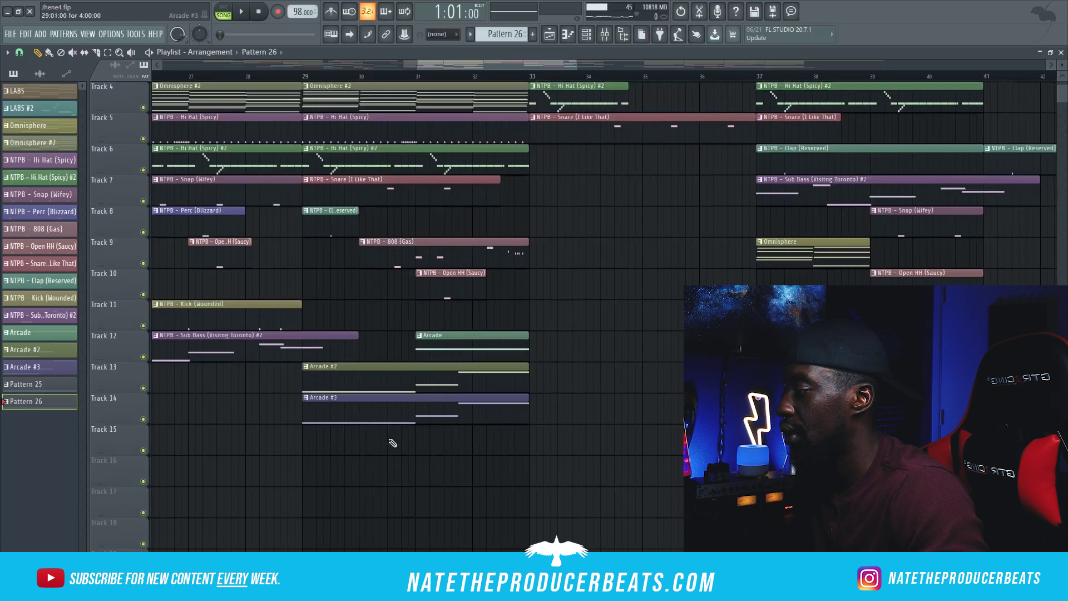
# - Review the whole arrangement, from the verse starting at bar 33 through the final section at bar 49 to the LABS outro
pyautogui.keyDown('ctrl'); pyautogui.scroll(-4, 413, 359); pyautogui.keyUp('ctrl')
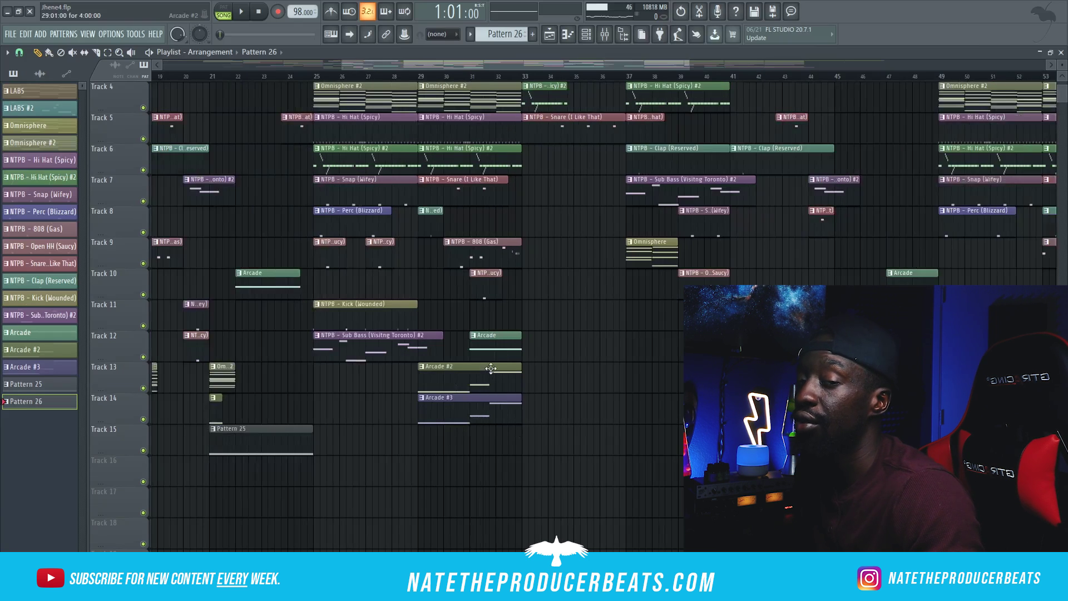
pyautogui.scroll(-2, 491, 368)
pyautogui.scroll(5, 423, 267)
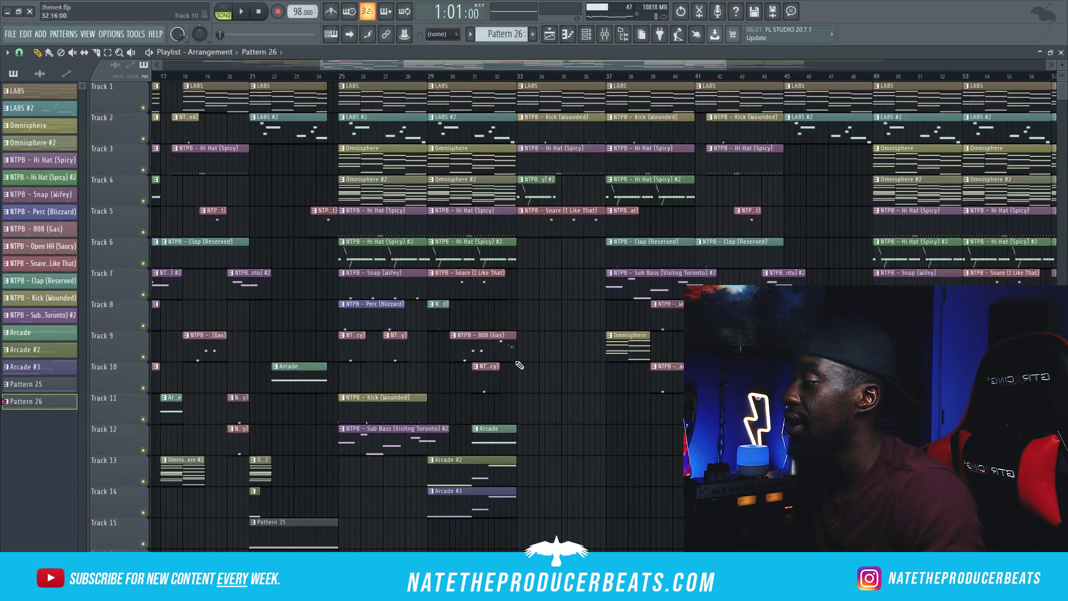
pyautogui.keyDown('ctrl'); pyautogui.scroll(-3, 334, 144); pyautogui.keyUp('ctrl')
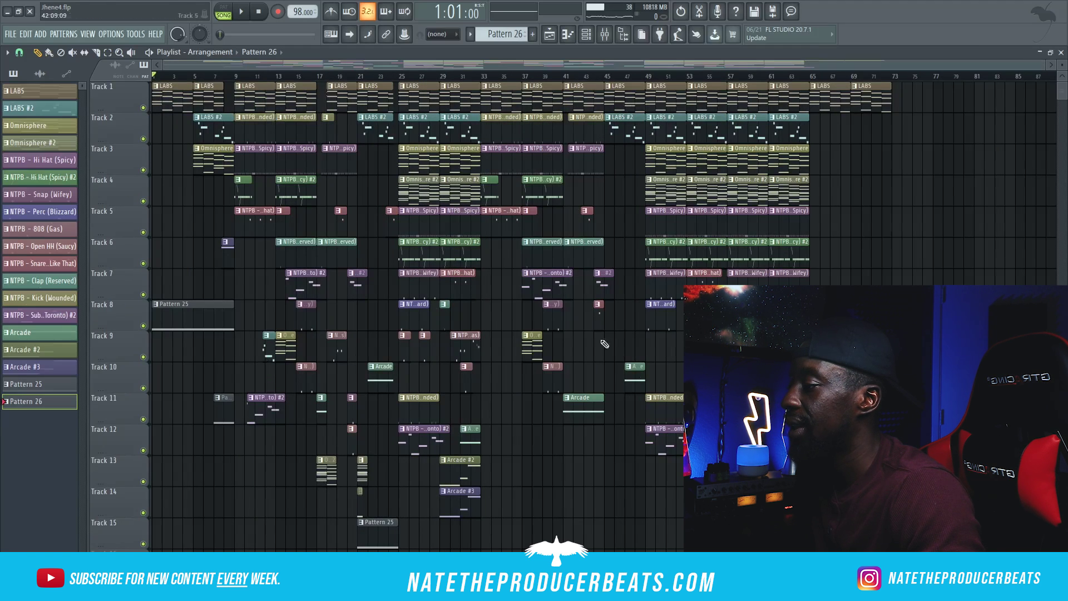
pyautogui.keyDown('ctrl'); pyautogui.scroll(3, 634, 348); pyautogui.keyUp('ctrl')
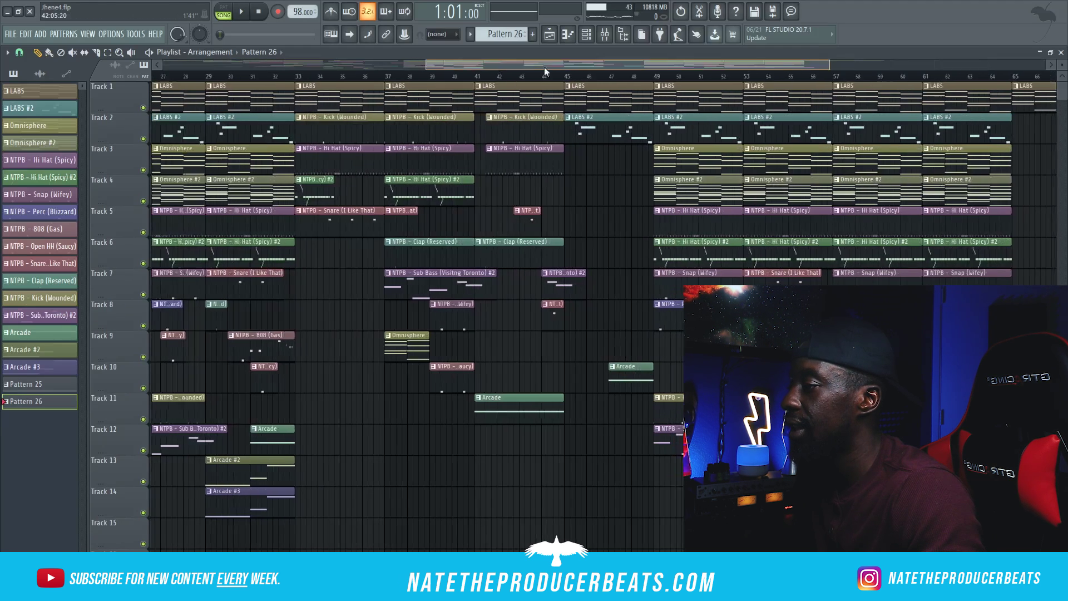
pyautogui.moveTo(537, 66); pyautogui.dragTo(701, 65)
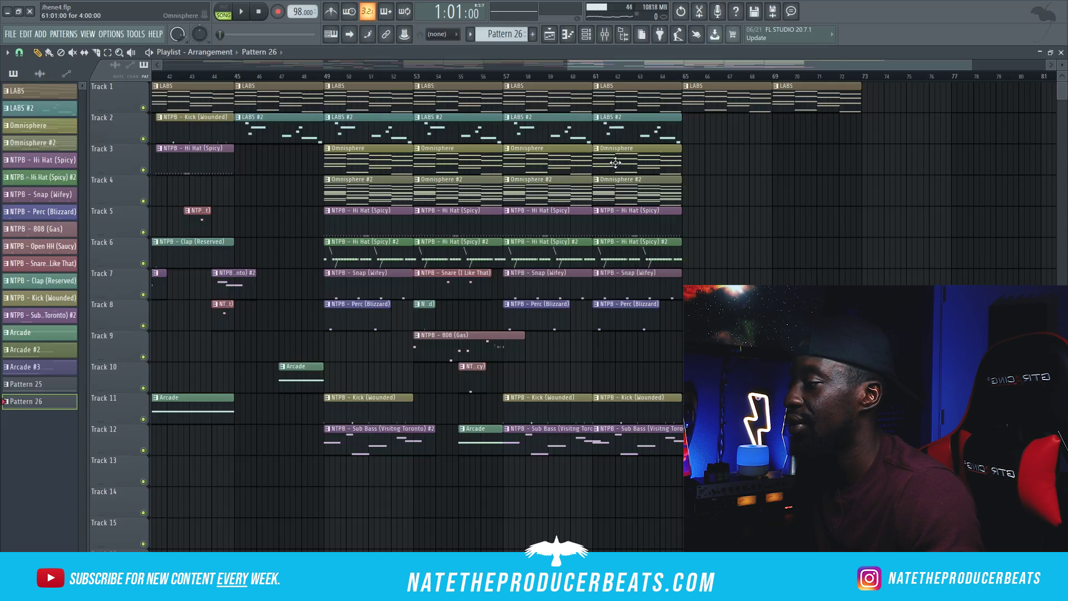
pyautogui.keyDown('ctrl'); pyautogui.scroll(-3, 616, 162); pyautogui.keyUp('ctrl')
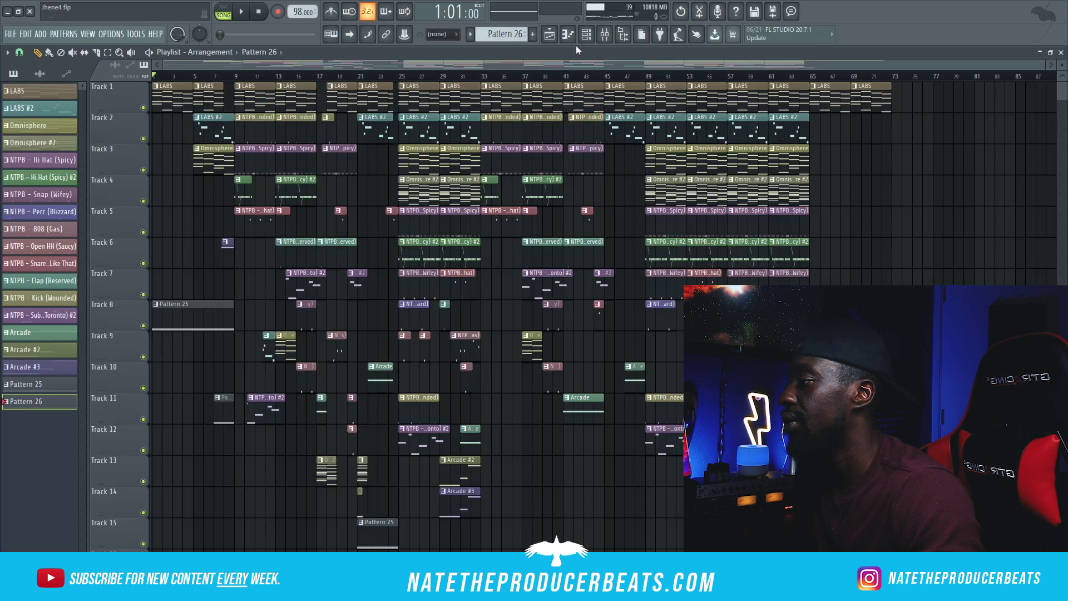
# - Inspect the Ozone 8 and Fruity soft clipper effects on the mixer's Master track, and dismiss the Ozone 8 preset manager
pyautogui.click(614, 40)
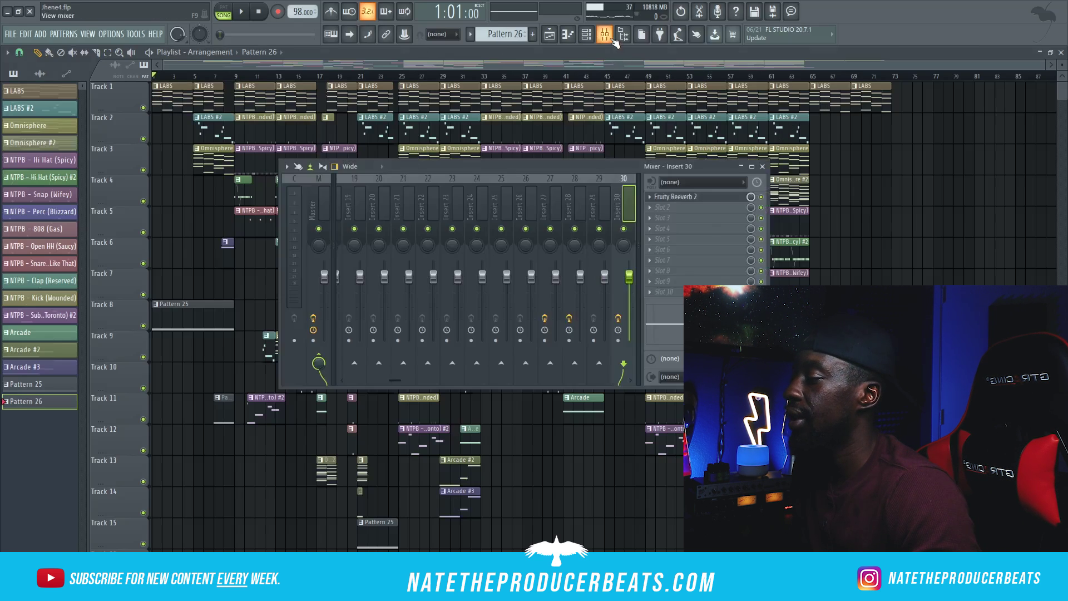
pyautogui.click(324, 212)
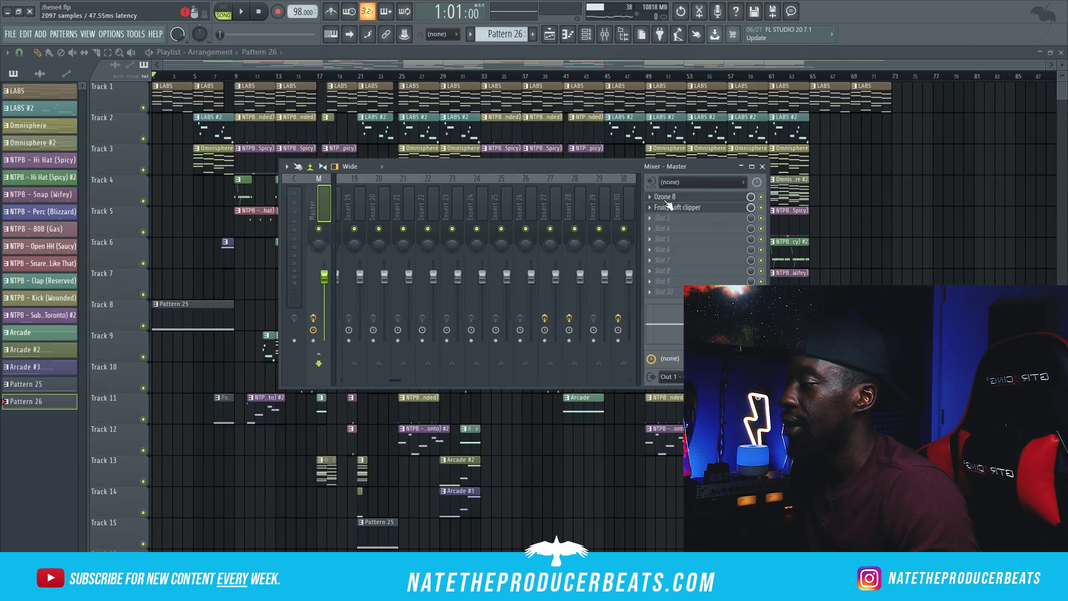
pyautogui.click(668, 197)
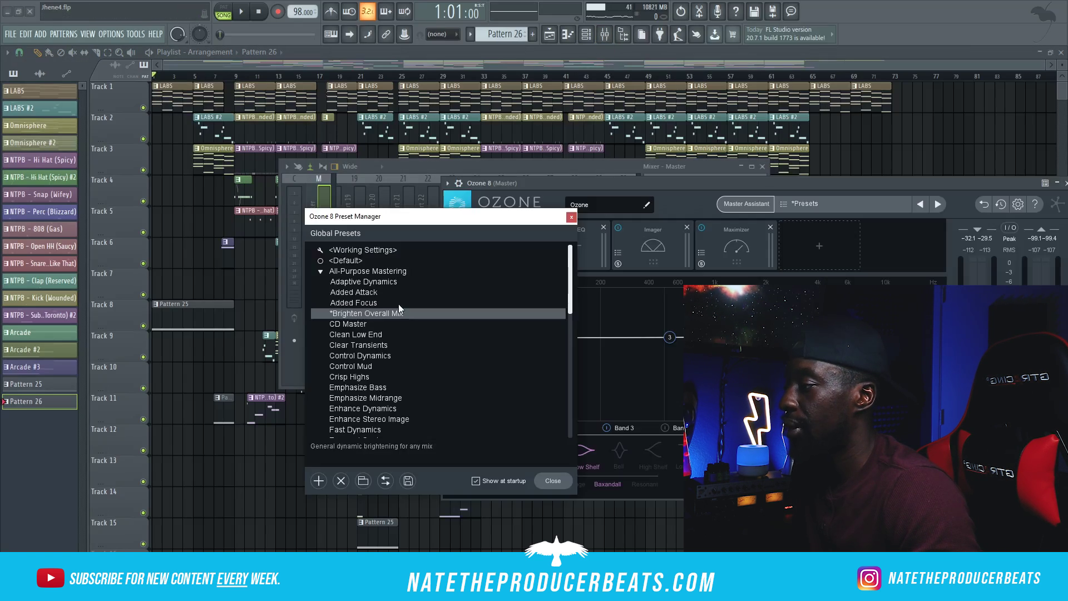
pyautogui.click(562, 166)
pyautogui.click(726, 209)
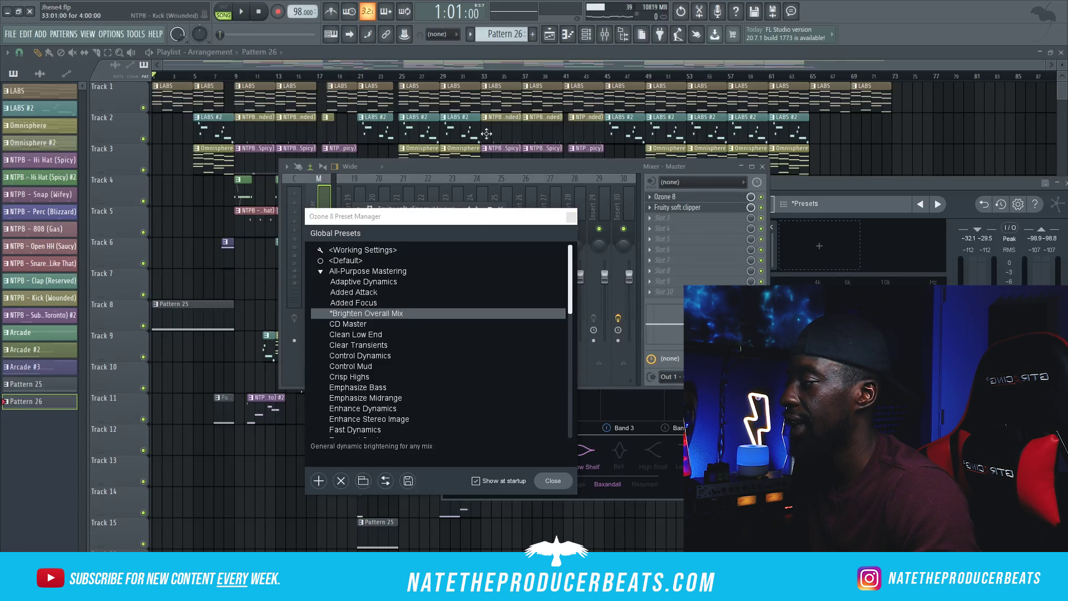
pyautogui.click(594, 484)
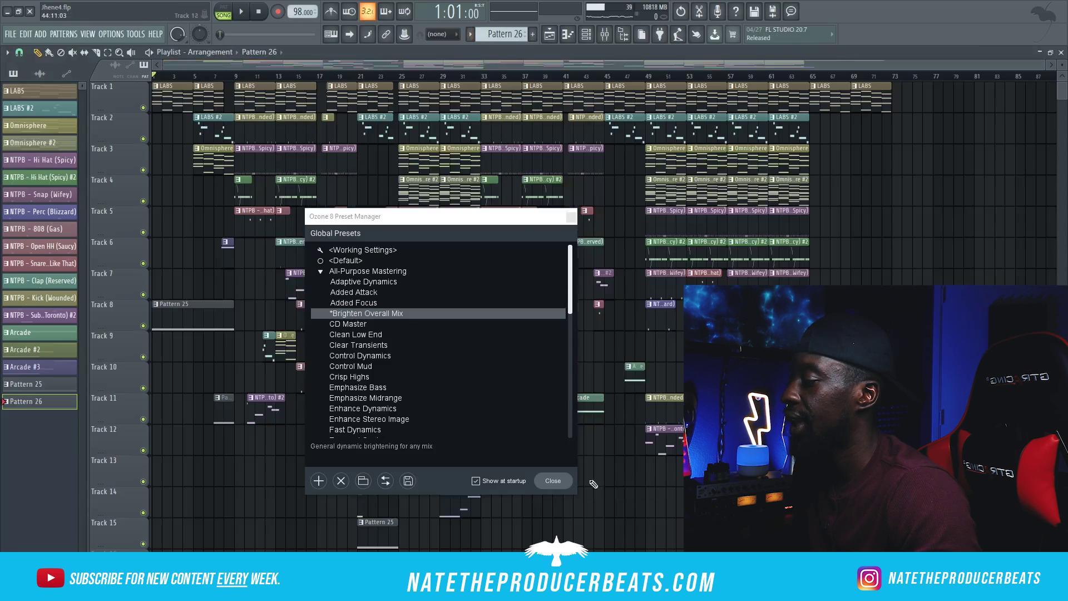
pyautogui.click(562, 484)
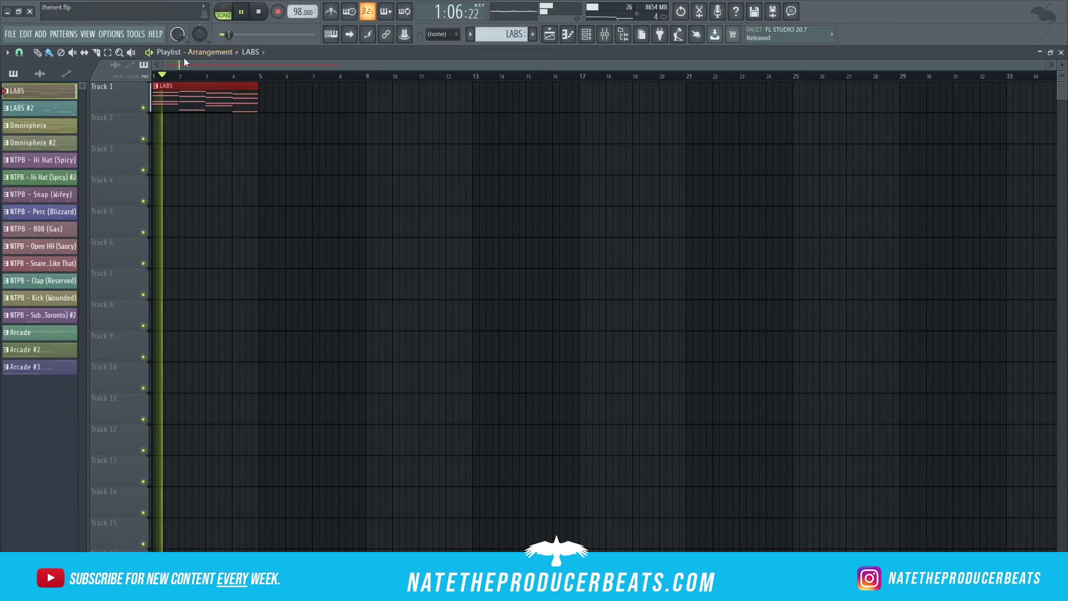
# - Place Omnisphere at bar 5 on Track 3, and lay kick, hi-hat and snare clips from bar 9 on Tracks 2 to 5
pyautogui.moveTo(49, 135); pyautogui.dragTo(262, 159)
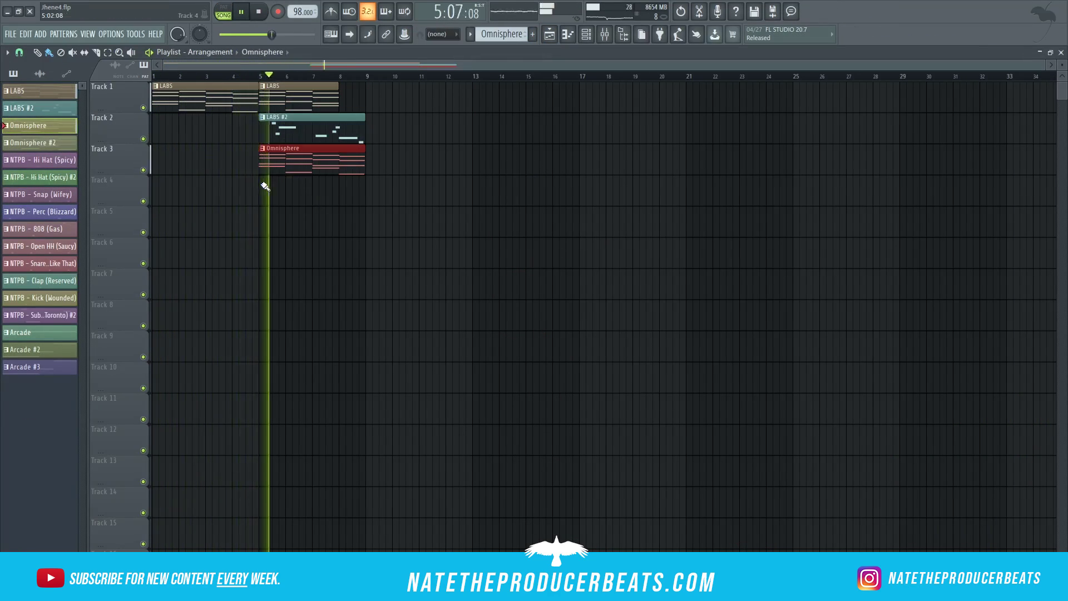
pyautogui.moveTo(56, 298); pyautogui.dragTo(393, 128)
pyautogui.moveTo(38, 160)
pyautogui.mouseDown()
pyautogui.moveTo(389, 159)
pyautogui.moveTo(390, 189)
pyautogui.moveTo(412, 206)
pyautogui.mouseUp()
pyautogui.press('space')
pyautogui.moveTo(39, 263); pyautogui.dragTo(367, 215)
pyautogui.hotkey('ctrl', 'b')
# - Add clap, Hi Hat (Spicy) #2 and sub bass clips at bar 13, shorten the Track 5 snare, and place the snap at bar 15 on Track 8
pyautogui.click(39, 280)
pyautogui.moveTo(39, 280); pyautogui.dragTo(476, 245)
pyautogui.moveTo(39, 177); pyautogui.dragTo(476, 181)
pyautogui.moveTo(39, 315); pyautogui.dragTo(475, 275)
pyautogui.moveTo(579, 227); pyautogui.dragTo(511, 226)
pyautogui.moveTo(39, 195); pyautogui.dragTo(512, 318)
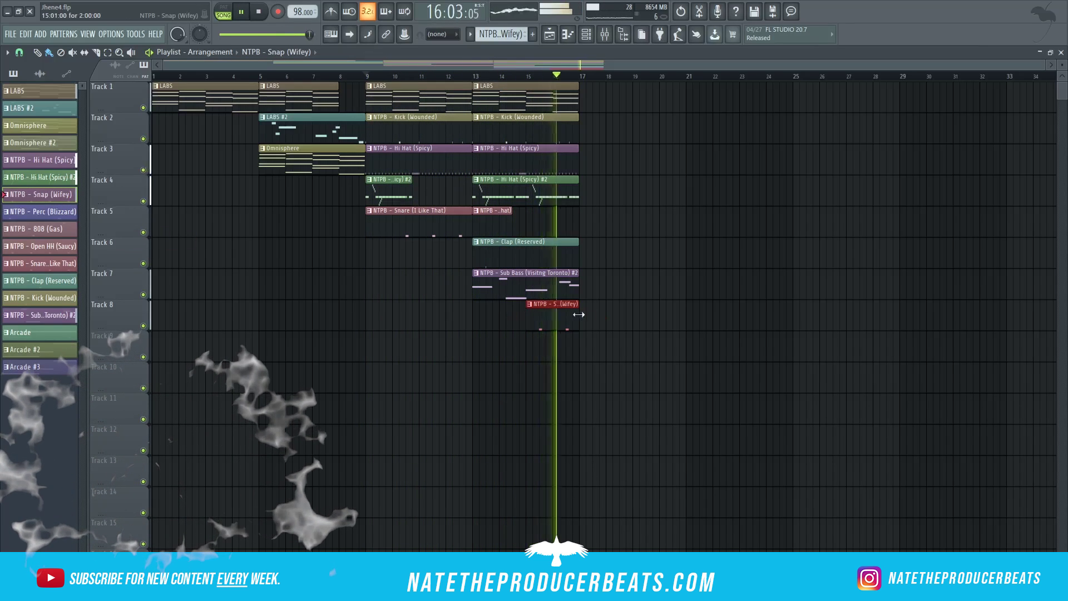
# - Duplicate the bar 13 clips to bar 17, and add a snare at bar 20 on Track 8 and LABS at bar 21
pyautogui.hotkey('ctrl', 'b')
pyautogui.hotkey('ctrl', 'b')
pyautogui.click(594, 285)
pyautogui.click(567, 319)
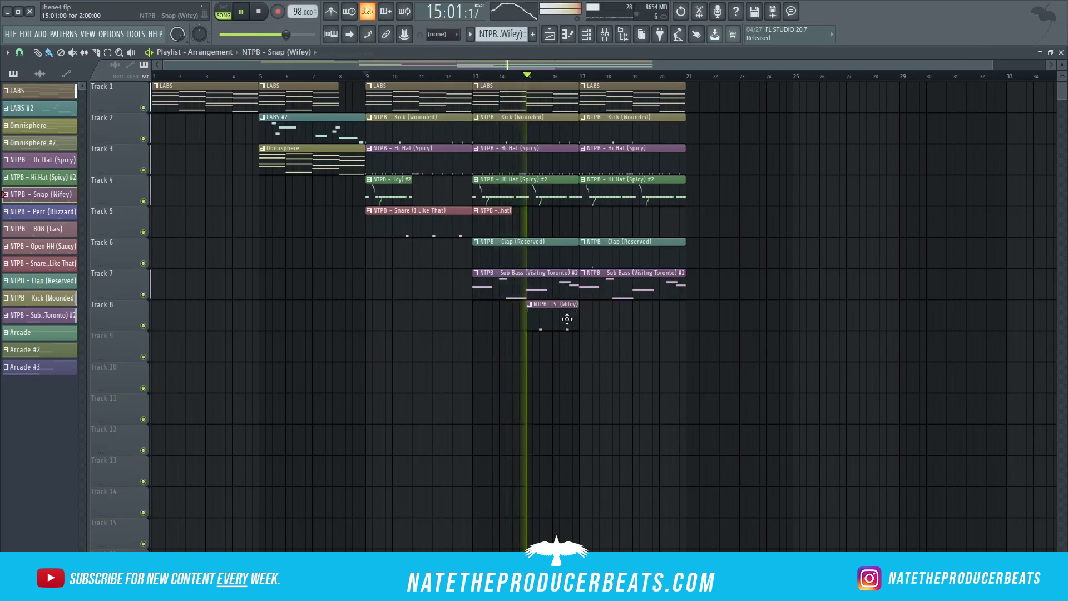
pyautogui.click(616, 318)
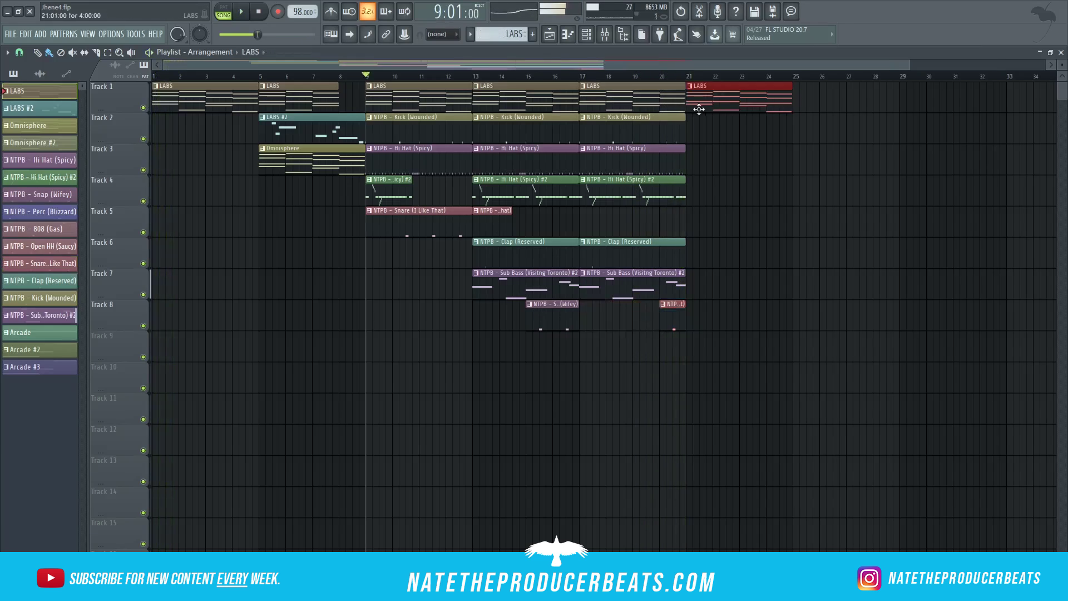
pyautogui.press('F6')
pyautogui.press('F7')
pyautogui.press('F5')
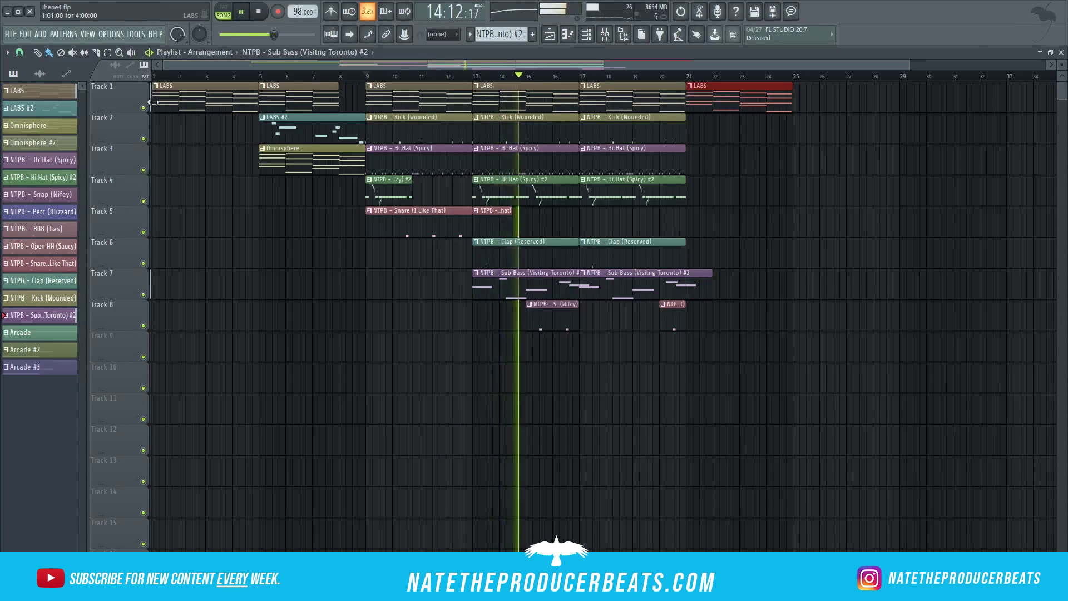
# - Place Omnisphere at bar 13 on Track 9 and Open HH at bar 15 on Track 10, and thin out bar 17's hi-hats and sub bass
pyautogui.click(484, 345)
pyautogui.click(551, 379)
pyautogui.rightClick(607, 162)
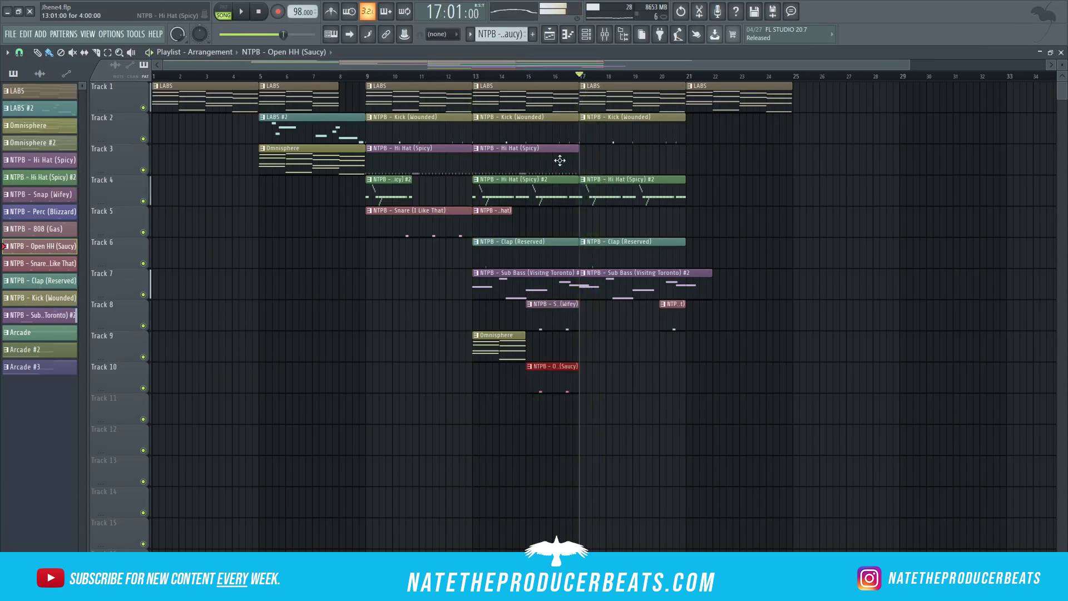
pyautogui.click(607, 155)
pyautogui.rightClick(612, 190)
pyautogui.moveTo(582, 289); pyautogui.dragTo(634, 289)
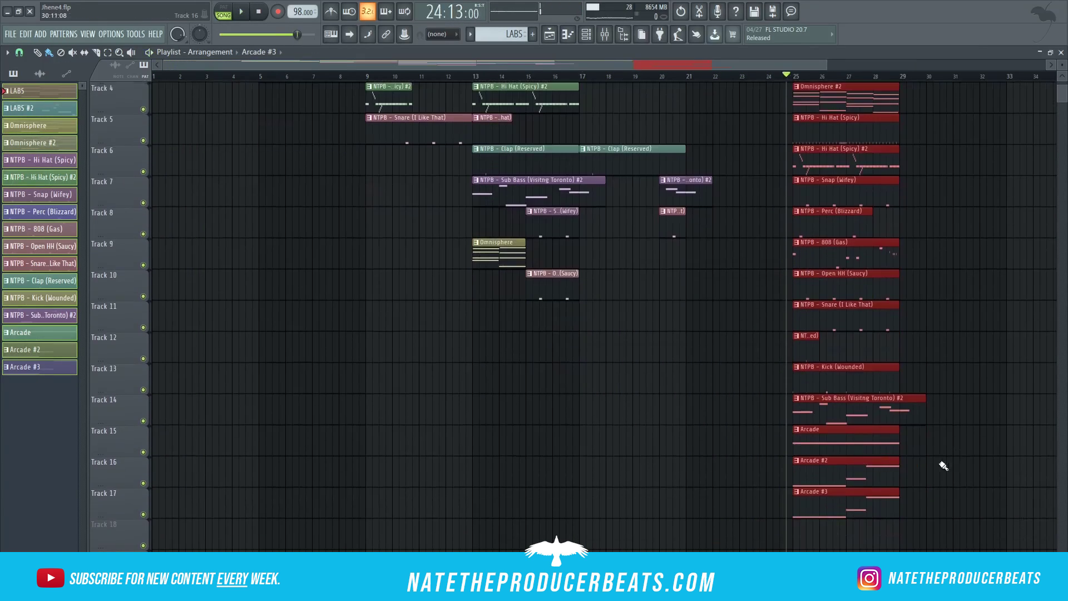
# - Move Arcade #2 and Arcade #3 to bar 29, and add Arcade clips at bar 17 on Track 11 and bar 23 on Track 10
pyautogui.moveTo(878, 468); pyautogui.dragTo(942, 480)
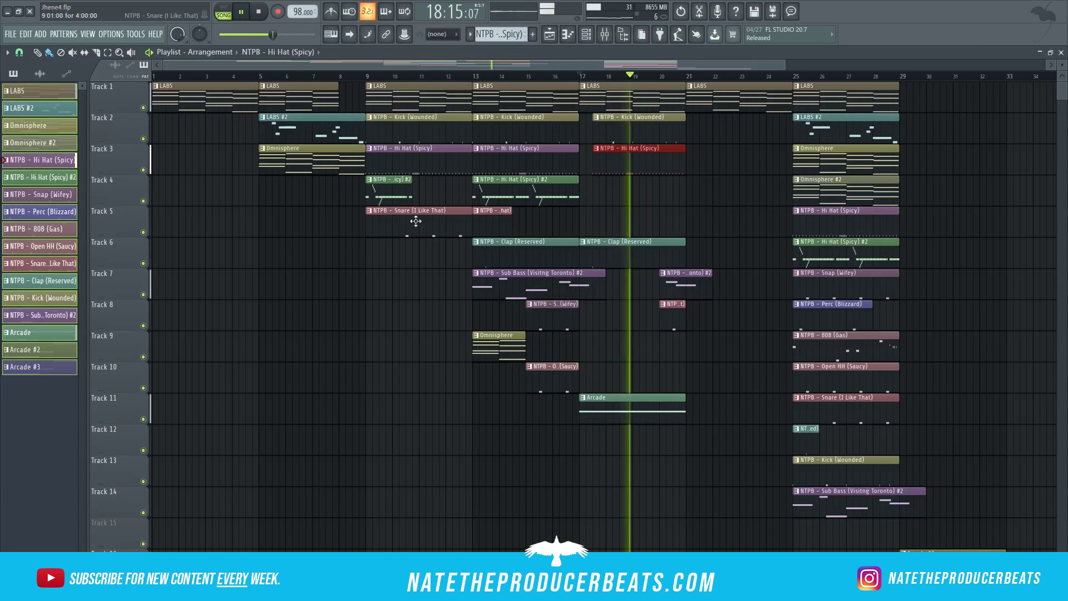
pyautogui.click(628, 240)
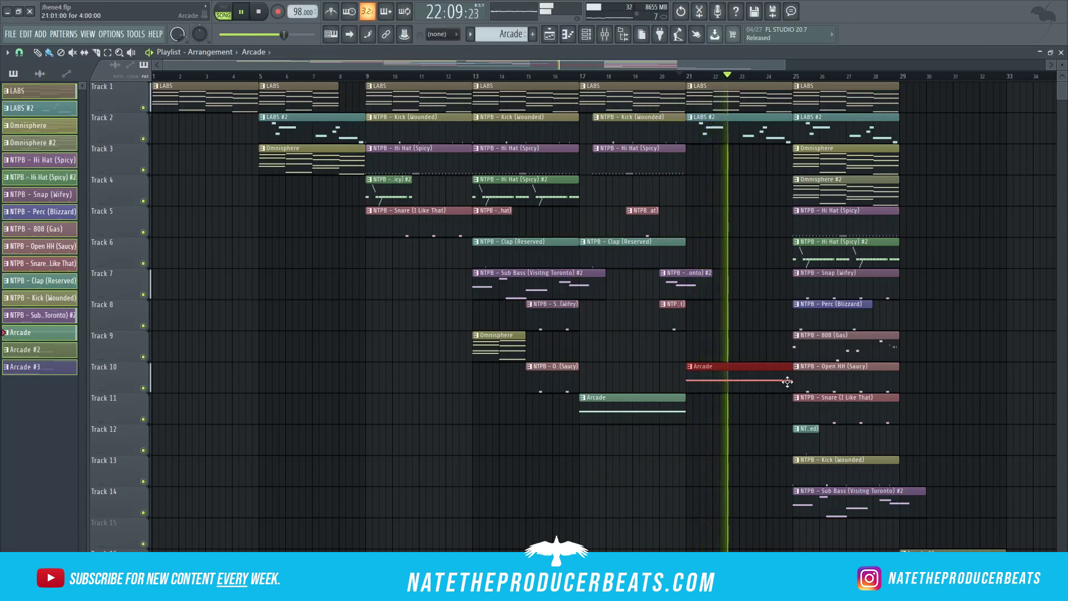
pyautogui.scroll(-3, 835, 334)
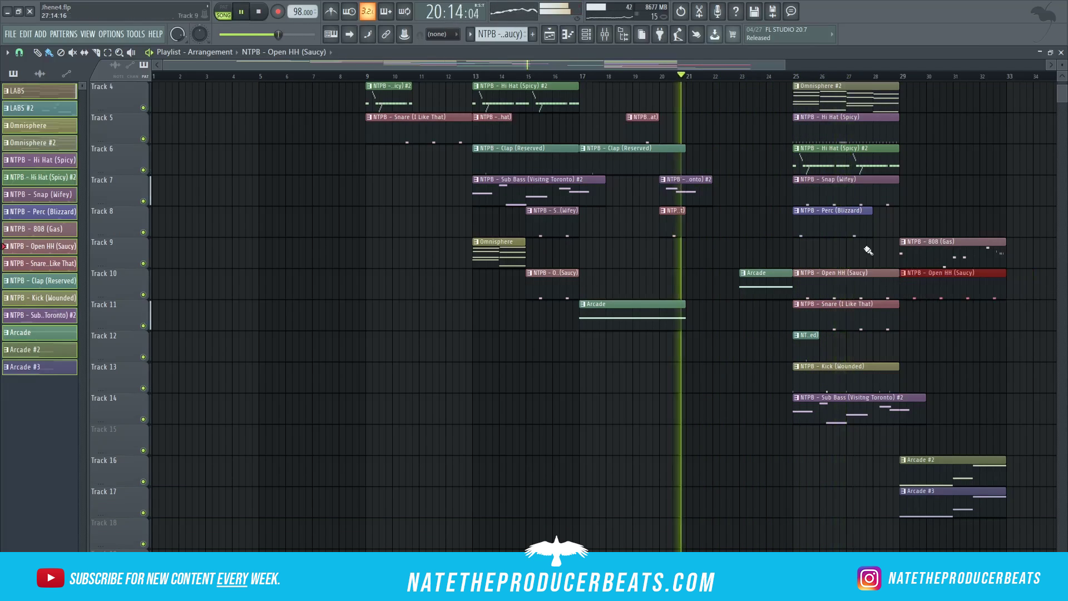
# - Extend the bar 25 section to bar 33, repeat the verse clips from bar 33, and play back the arrangement
pyautogui.press('space')
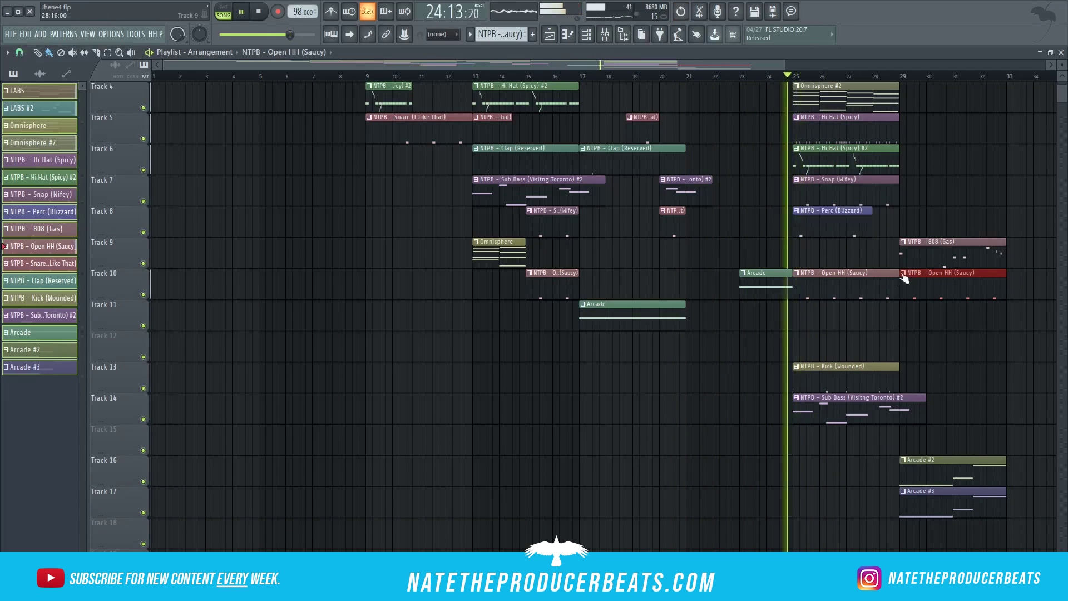
pyautogui.scroll(-3, 868, 386)
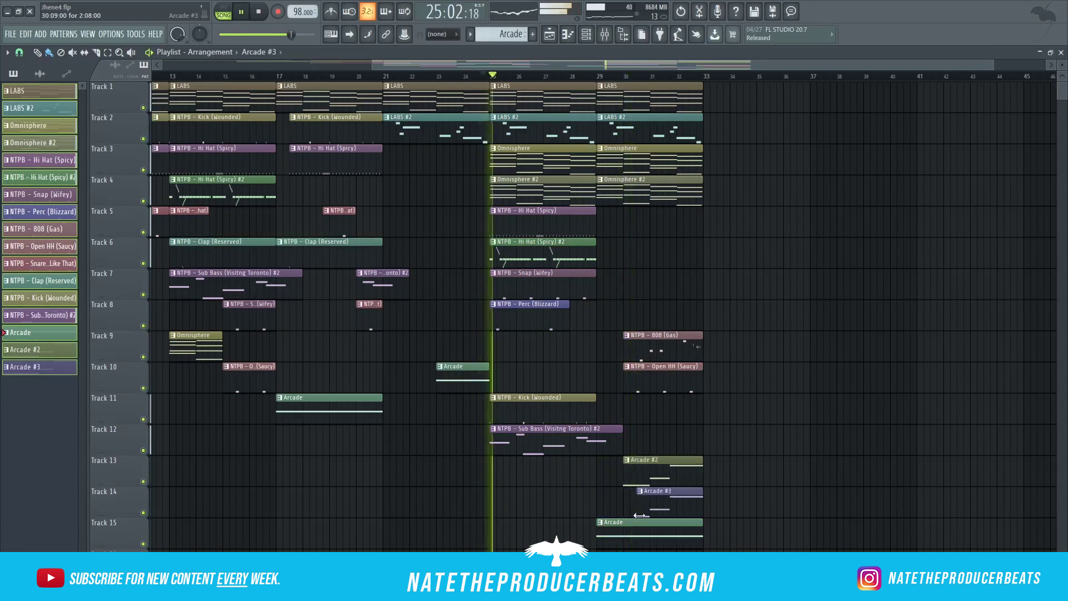
pyautogui.click(614, 260)
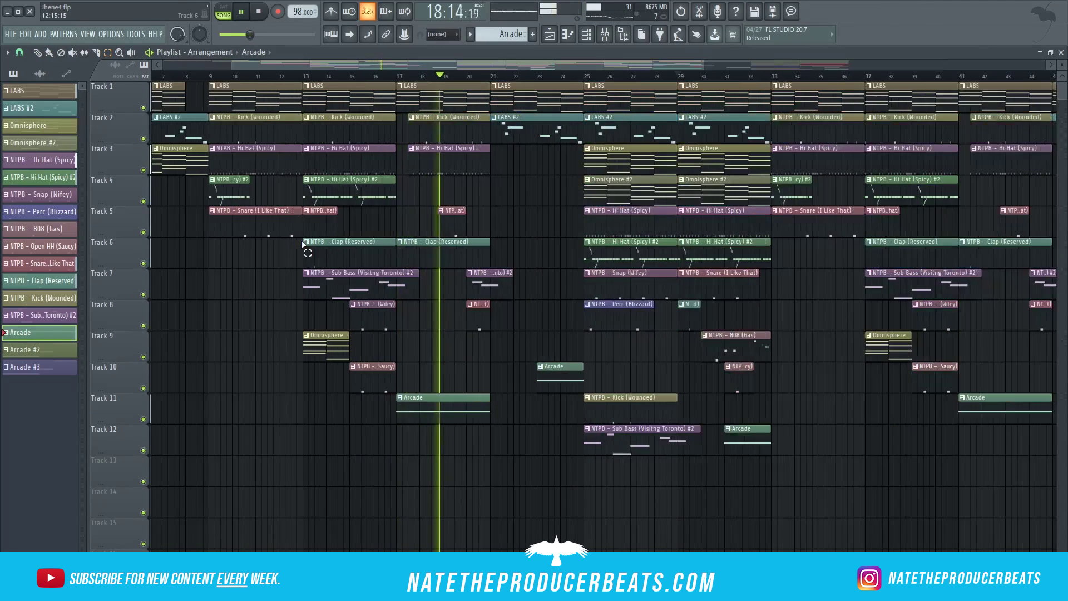
pyautogui.hscroll(-4, 304, 245)
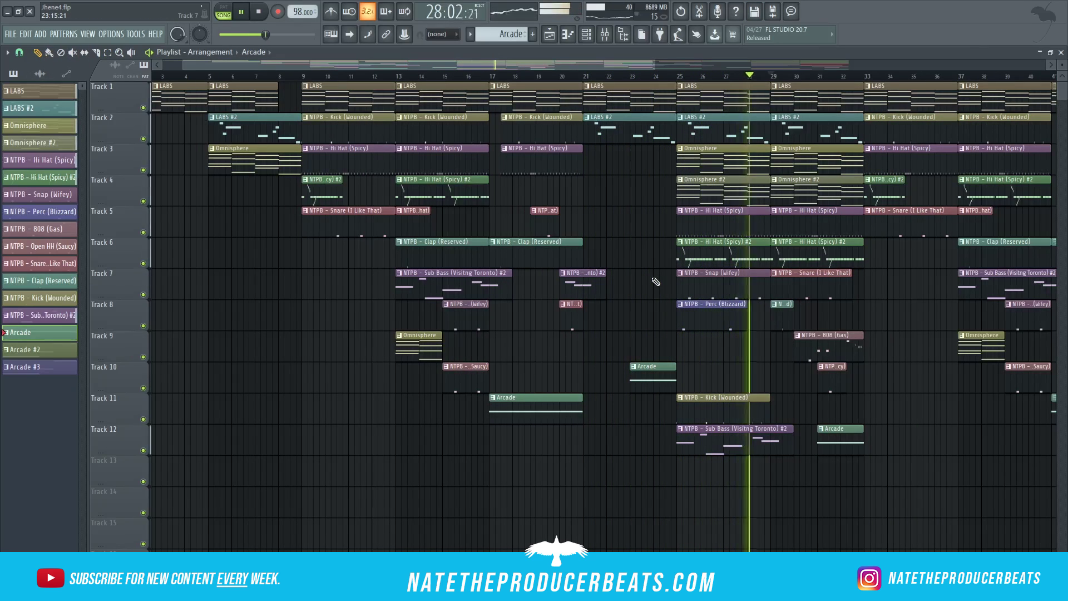
# - Place Arcade #2 on Track 13 and Arcade #3 on Track 14 at bar 29
pyautogui.click(25, 366)
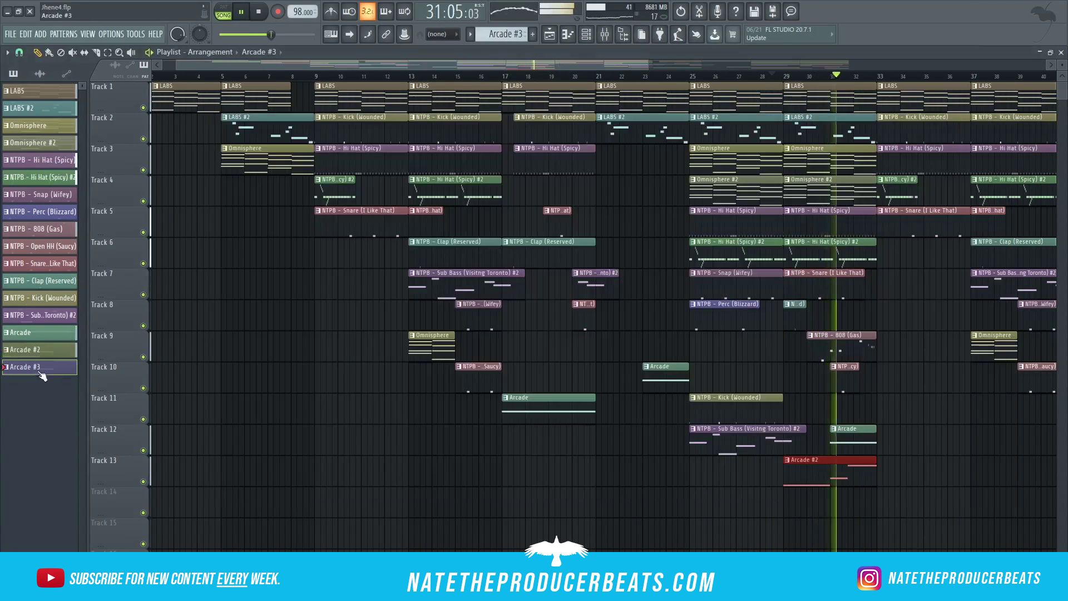
pyautogui.click(587, 35)
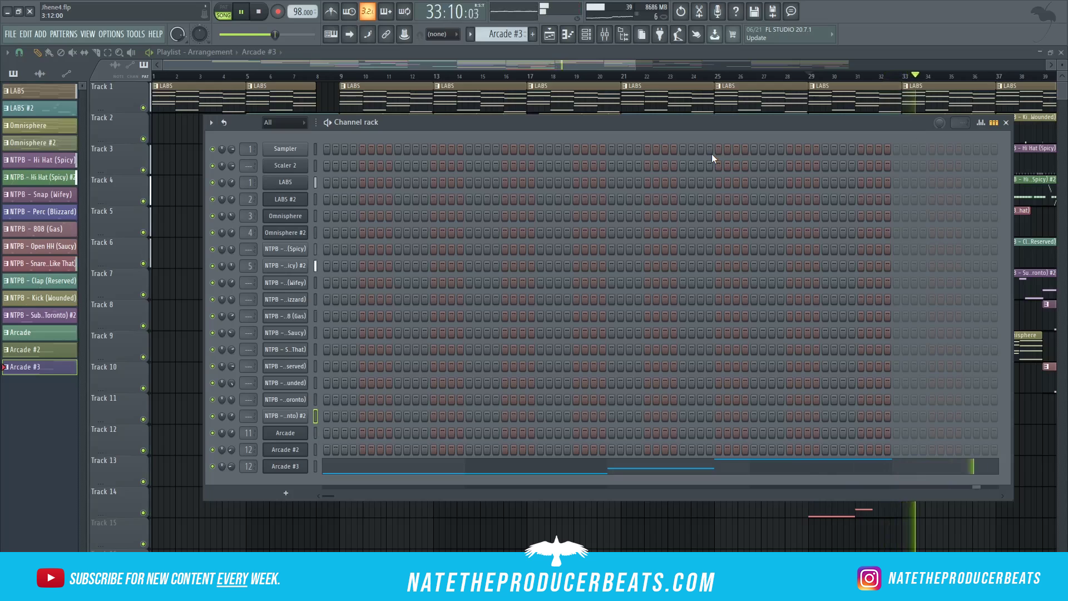
pyautogui.press('F6')
pyautogui.scroll(-4, 693, 65)
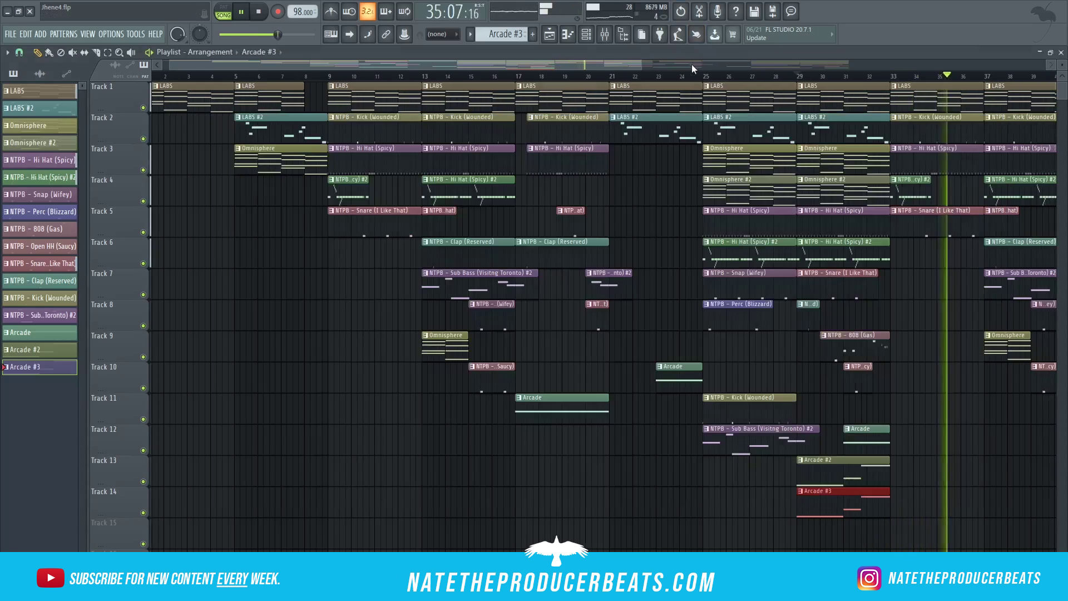
# - Duplicate the bar 49 section's clips to bars 57 and 61, and extend LABS on Track 1 to bar 73
pyautogui.moveTo(780, 83); pyautogui.dragTo(833, 476)
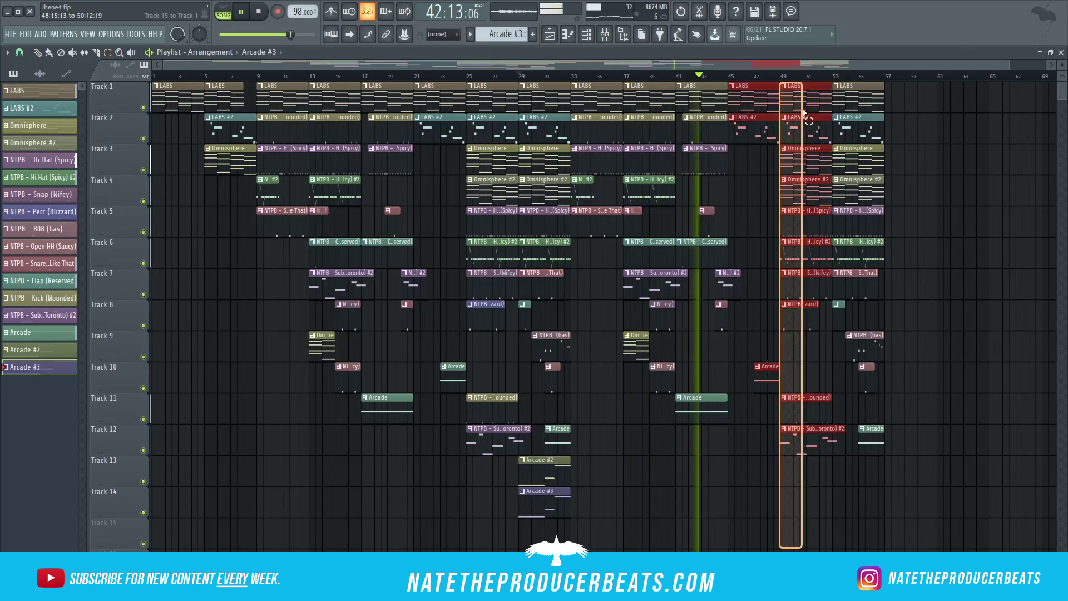
pyautogui.moveTo(793, 109); pyautogui.dragTo(897, 108)
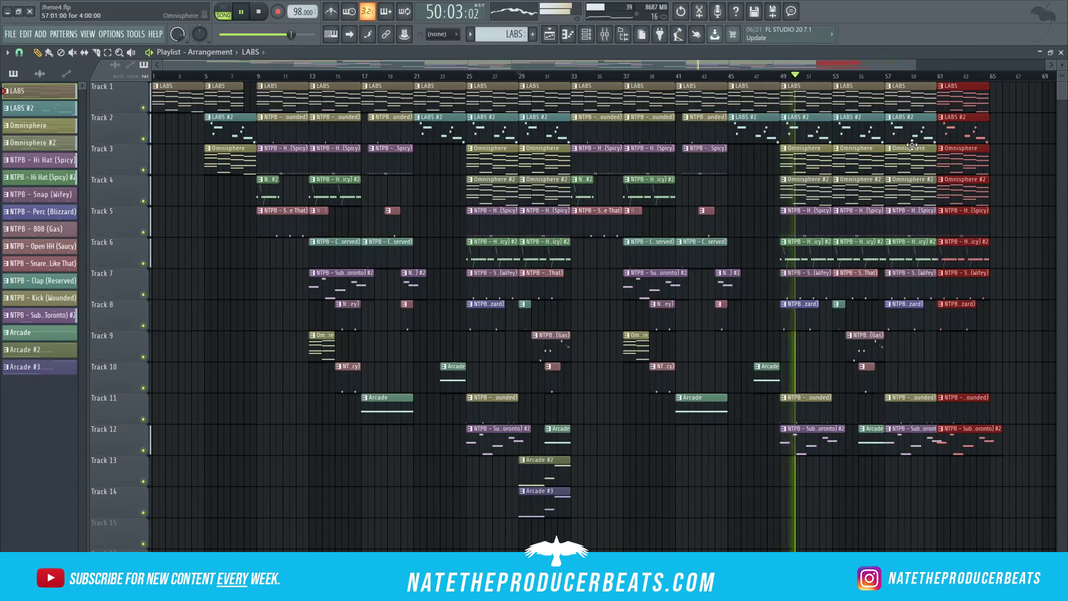
pyautogui.scroll(3, 890, 278)
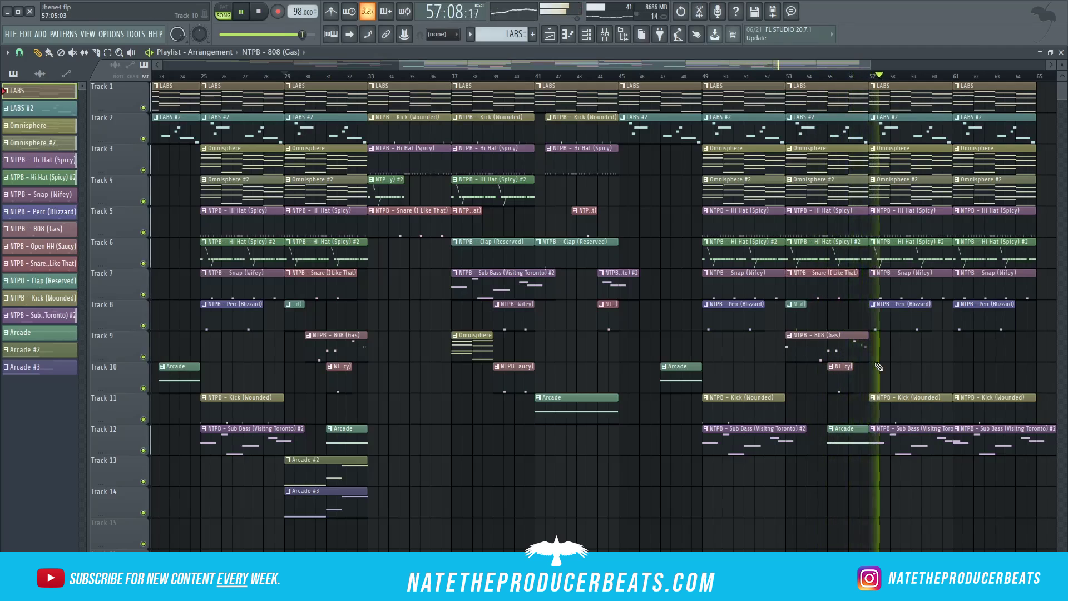
pyautogui.scroll(-3, 704, 409)
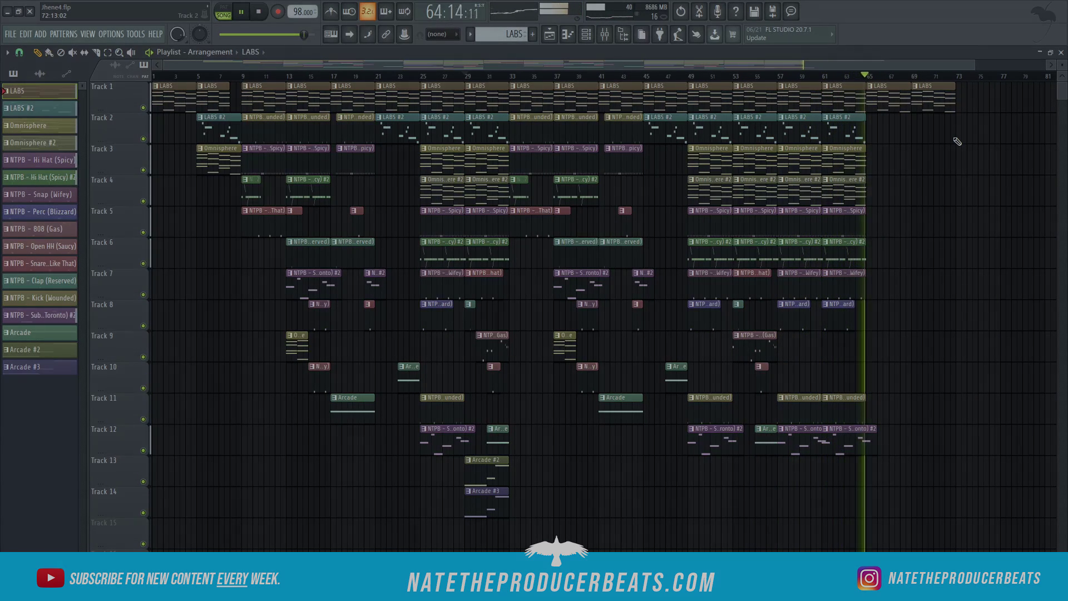